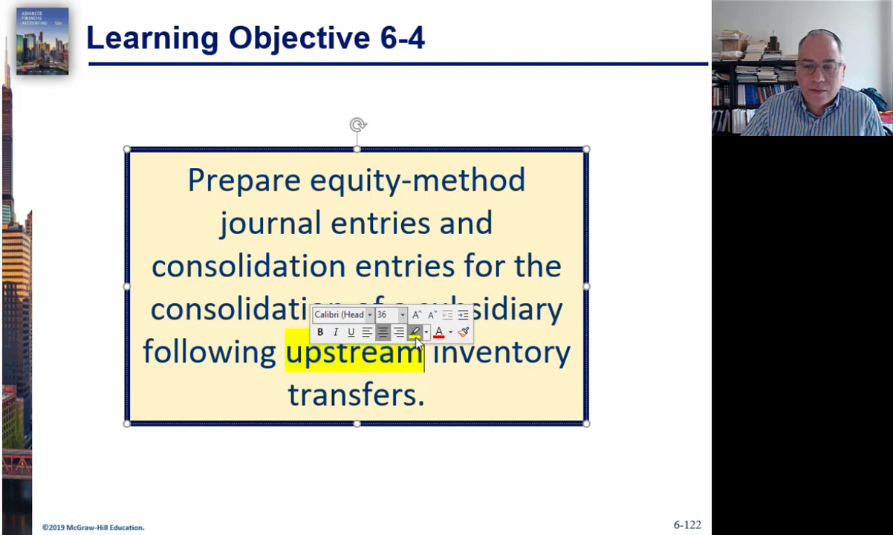
left_click(412, 362)
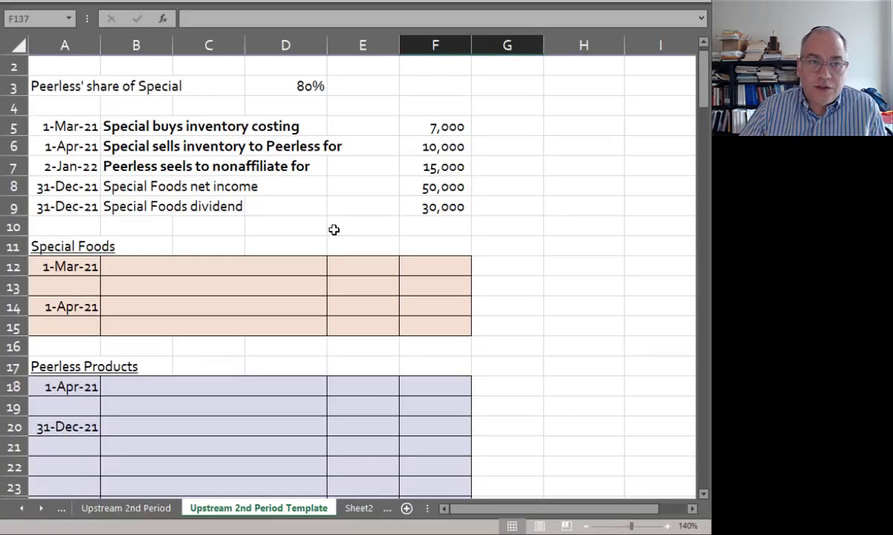
Step: Correct the misspelled verb in B7 so the text reads "Peerless sells to nonaffiliate for"
scroll(334, 230, "up", 1)
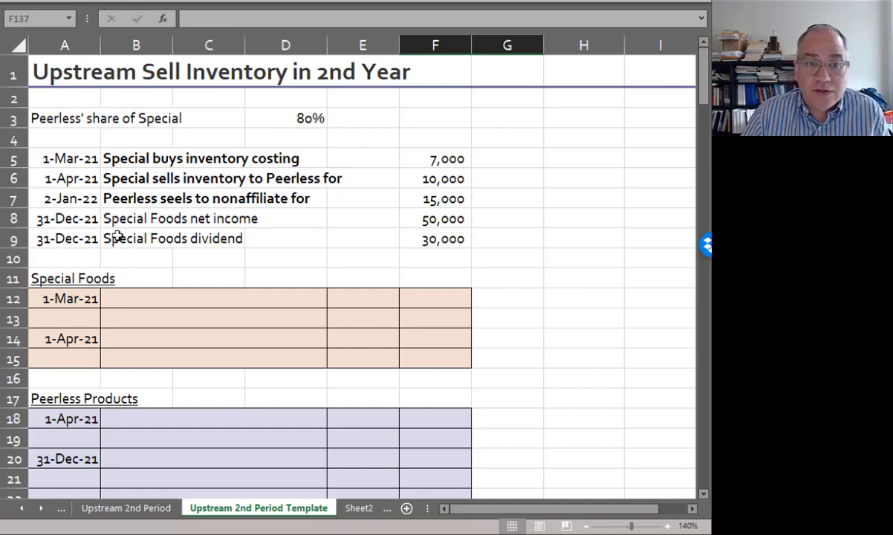
left_click(112, 199)
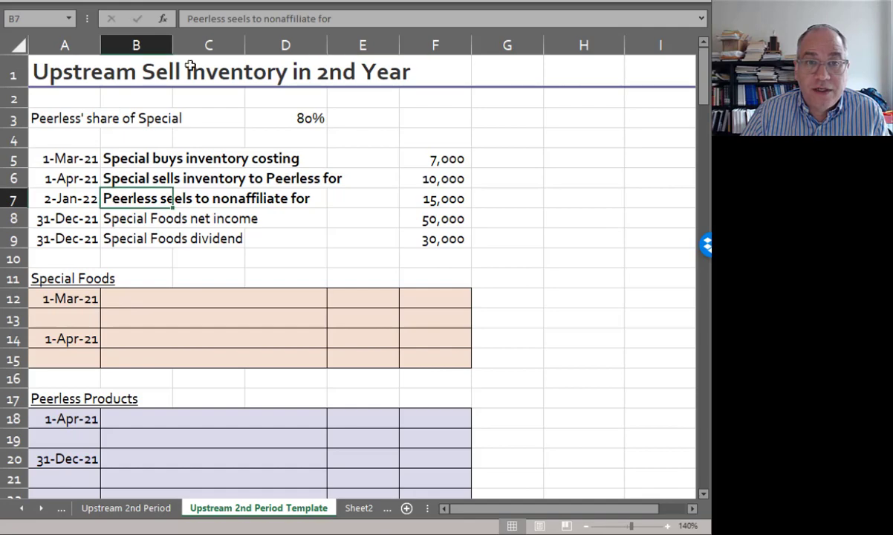
left_click(242, 18)
key("BackSpace")
type("l")
key("Return")
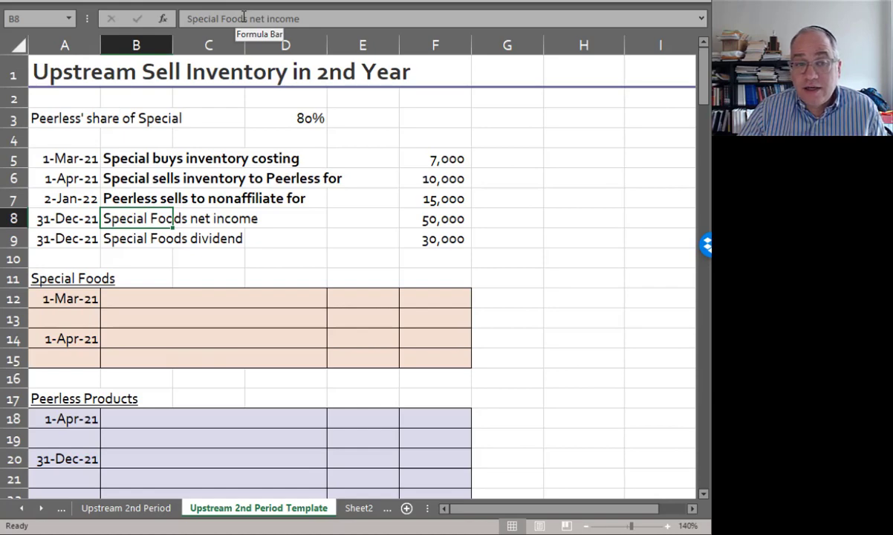
Step: Enter the 1-Mar-21 Inventory debit in Special Foods' journal, with E12 linked to the purchase cost in F5
left_click(140, 302)
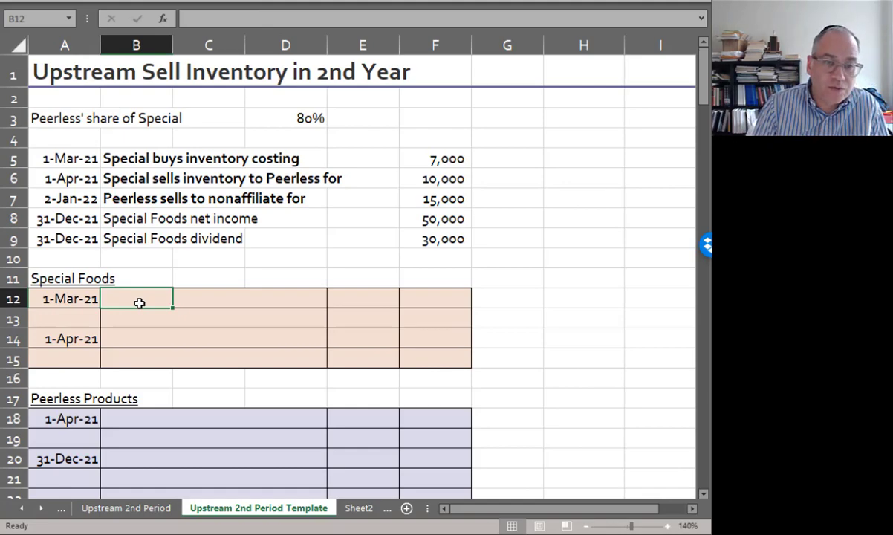
type("Inventory")
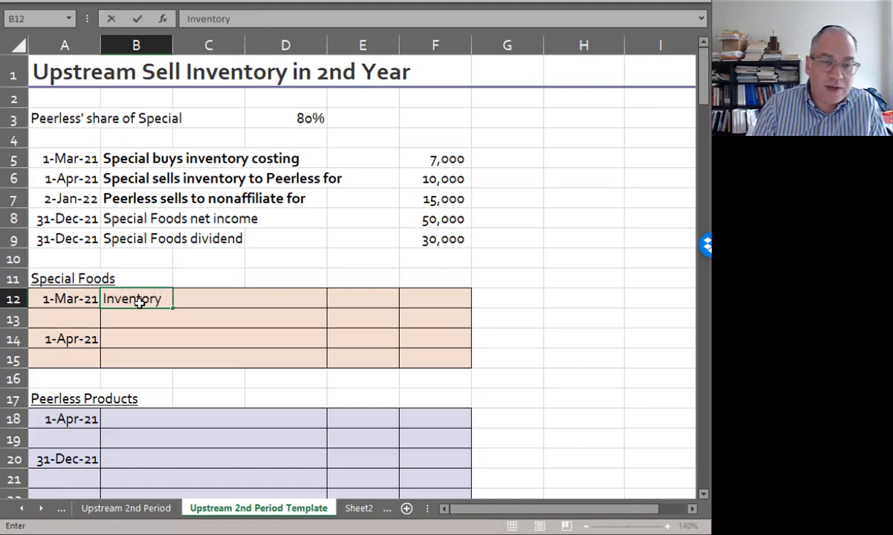
key("Tab")
key("Tab")
key("Tab")
type("=")
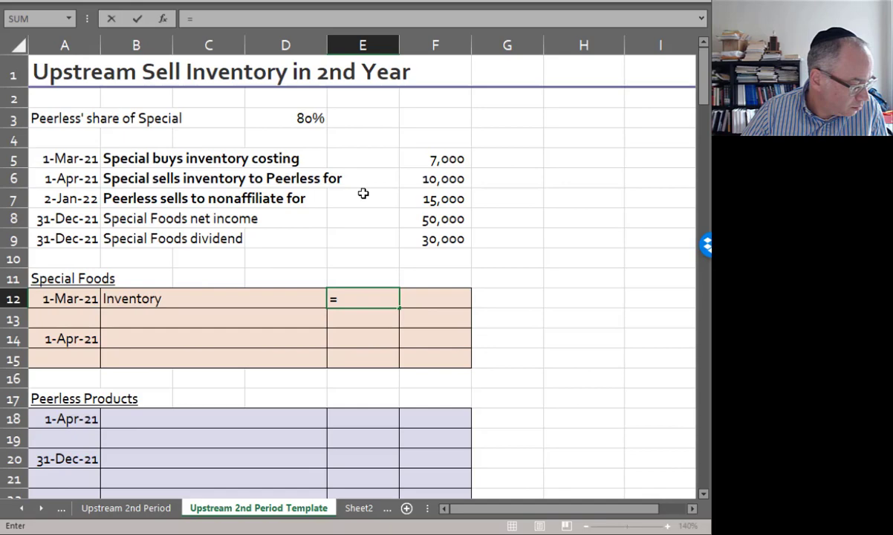
left_click(433, 159)
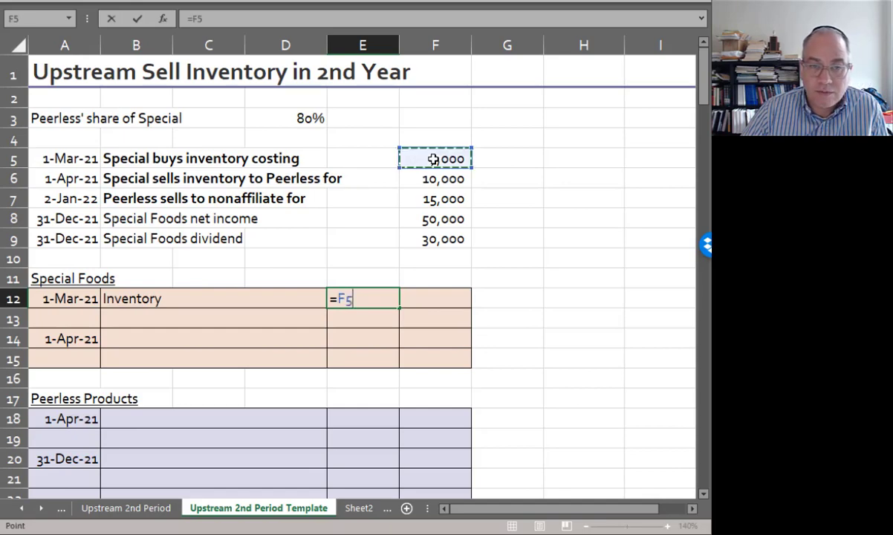
key("Return")
Step: Enter the matching Cash credit in row 13, with the account in C13 and F13 linked to E12
key("Left")
key("Left")
key("Left")
key("Right")
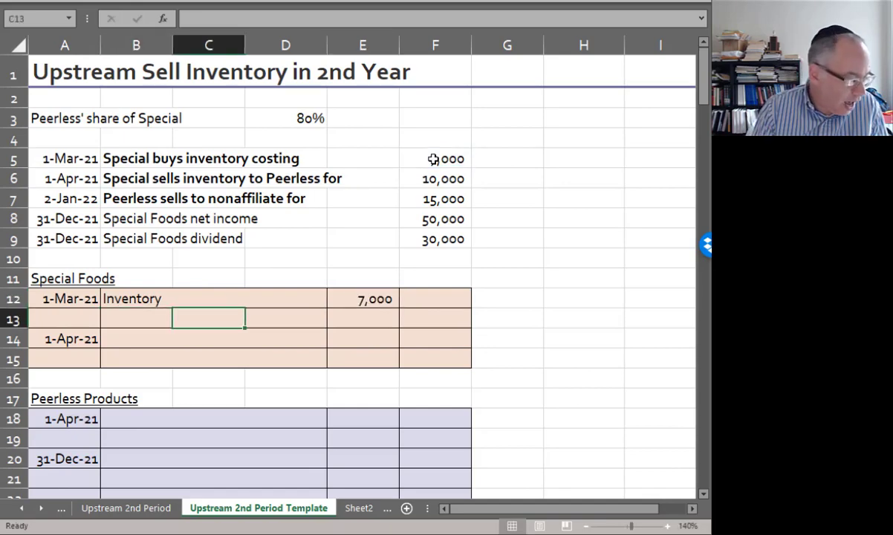
type("S")
key("BackSpace")
type("Cash")
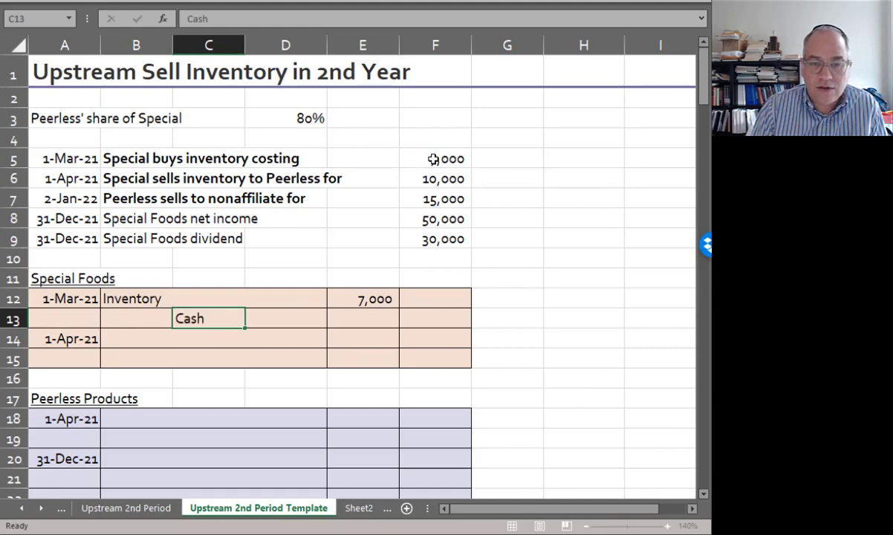
key("Right")
key("Right")
key("Right")
type("=")
key("Up")
key("Left")
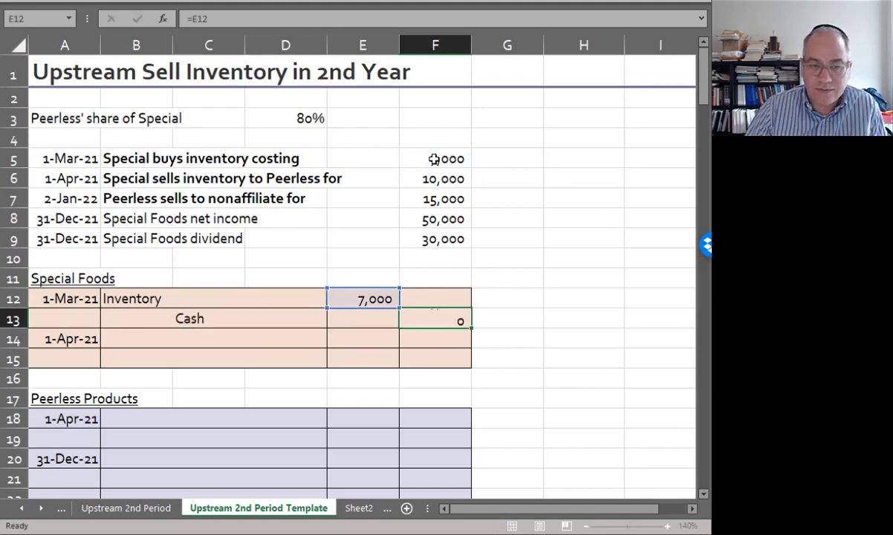
key("Return")
Step: Insert two extra rows in the Special Foods journal for the 1-Apr-21 entries
key("Left")
key("Left")
key("Left")
key("Left")
key("ctrl+shift+plus")
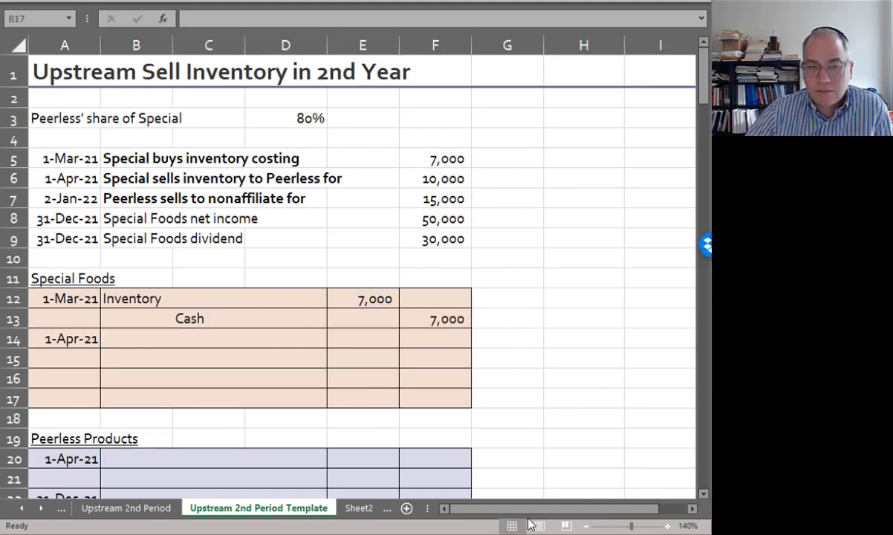
Step: Enter the 1-Apr-21 Cash debit in row 14, with E14 linked to the intercompany selling price in F6
left_click(114, 339)
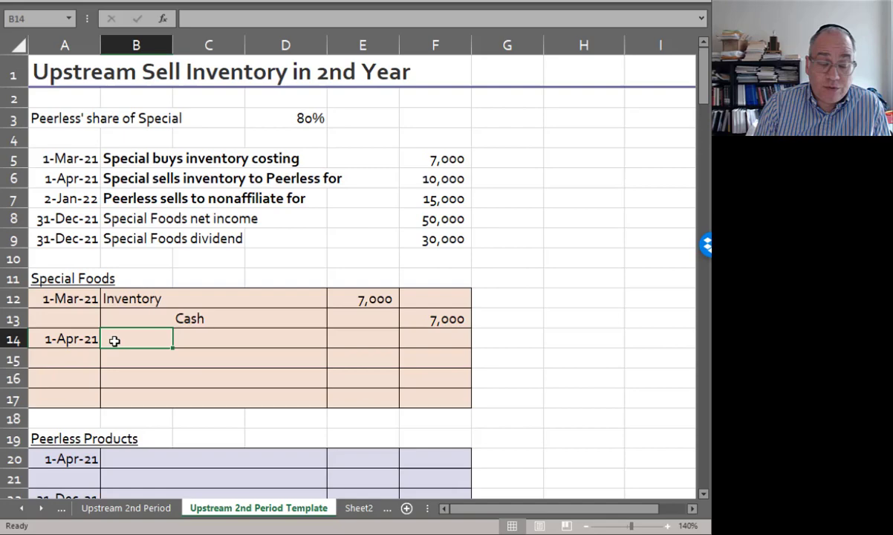
type("Cash")
key("Right")
key("Right")
key("Right")
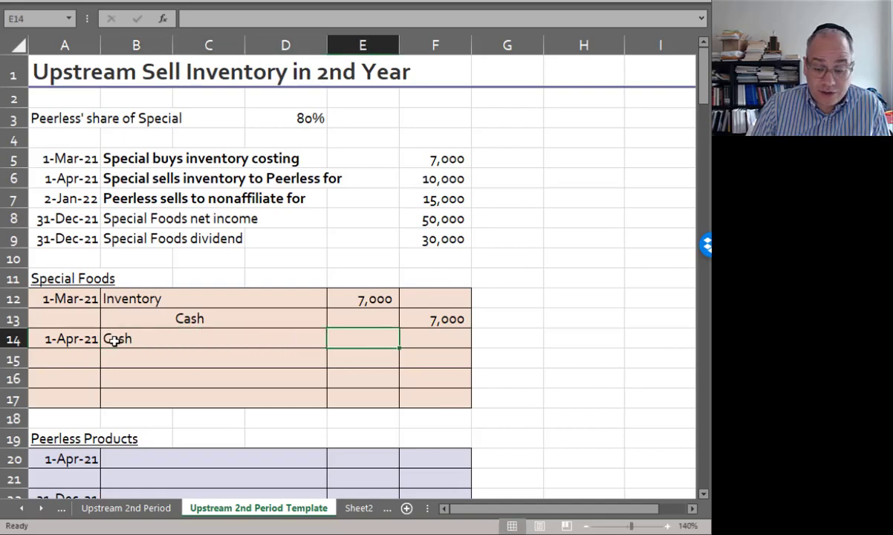
type("=")
left_click(405, 174)
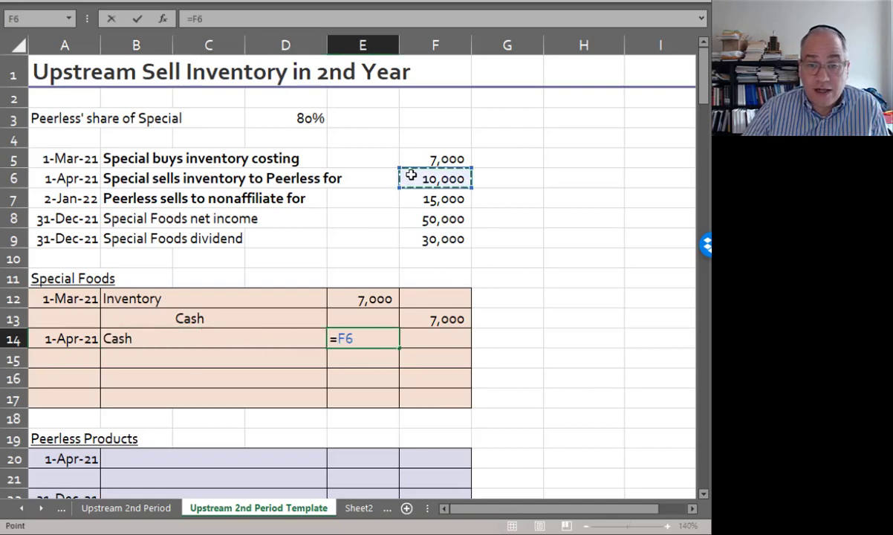
key("Return")
Step: Enter the Sales credit in row 15, with the account in C15 and F15 linked to E14
type("Sales")
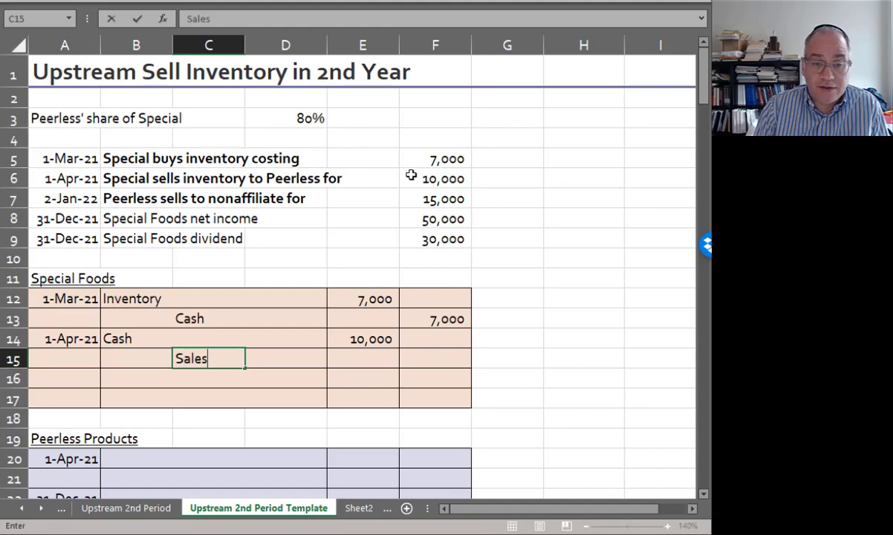
key("Right")
key("Right")
key("Right")
type("=")
key("Left")
key("Up")
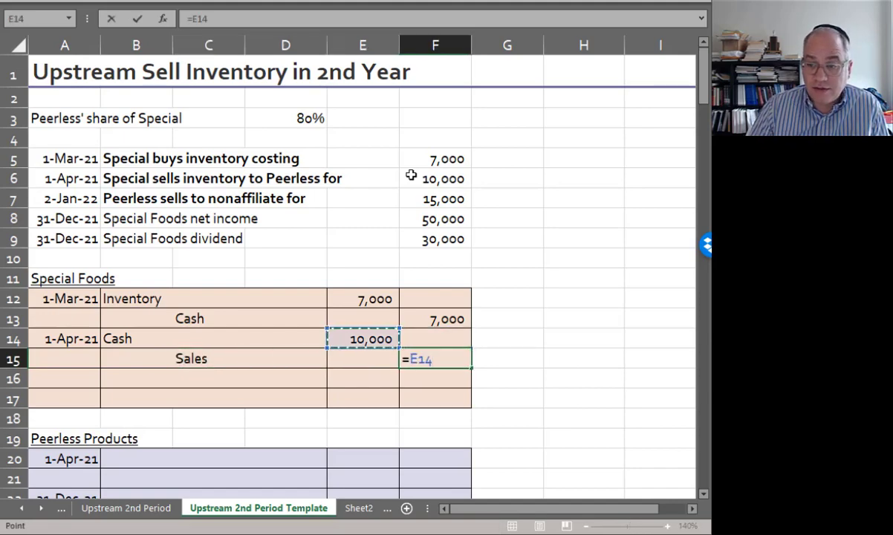
key("Return")
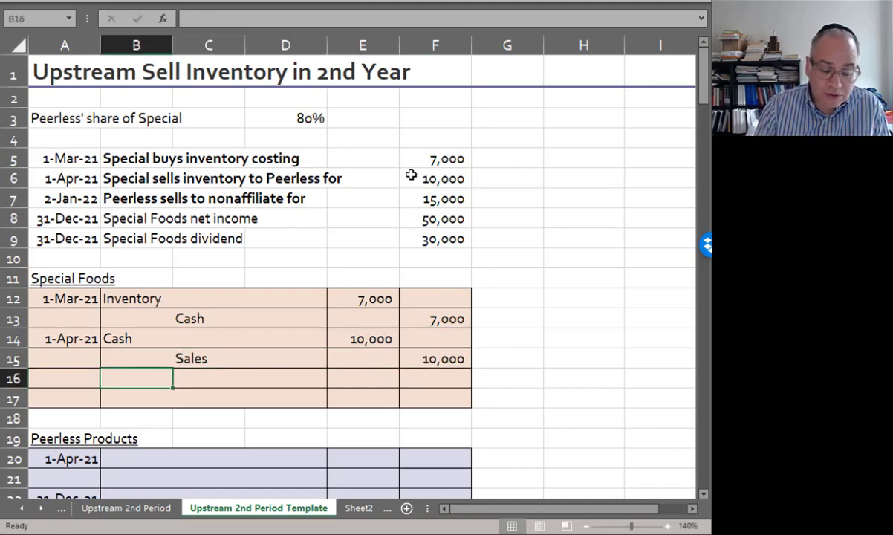
Step: Enter the Cost of goods sold debit in row 16, with E16 linked to the Cash credit in F13
type("Cost of goods sold")
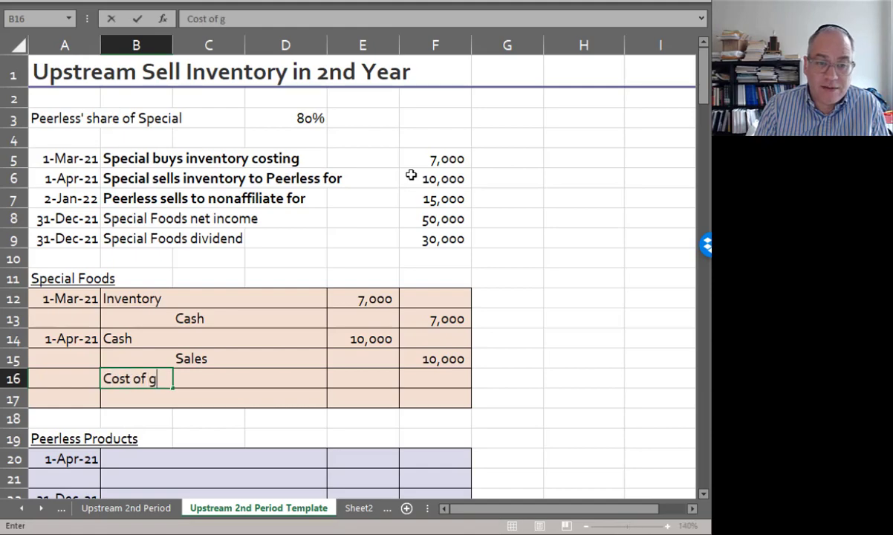
key("ctrl+Return")
key("Right")
key("Right")
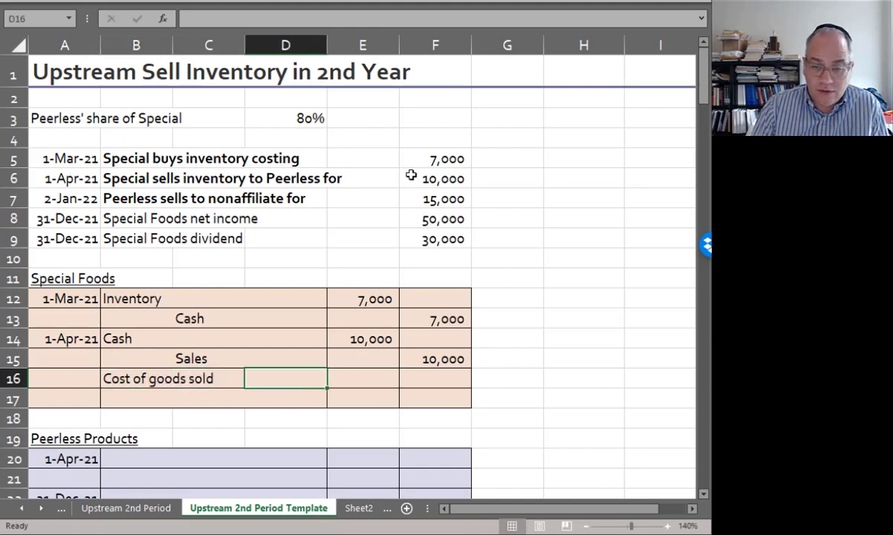
key("Right")
type("=")
left_click(426, 319)
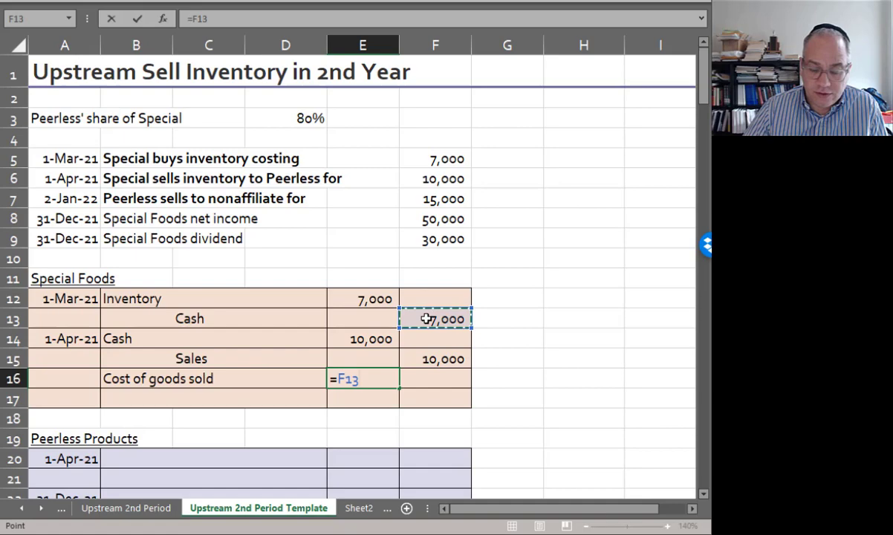
key("ctrl+Return")
Step: Enter the matching Inventory credit in row 17, with the account in C17 and F17 linked to E16
key("Left")
key("Left")
key("Down")
type("Inventory")
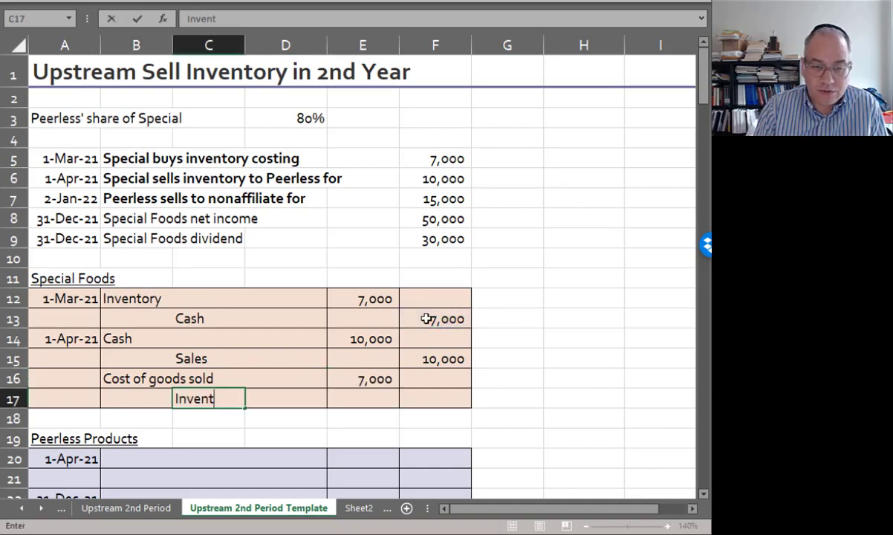
key("Right")
key("Right")
key("Right")
type("=")
key("Up")
key("Left")
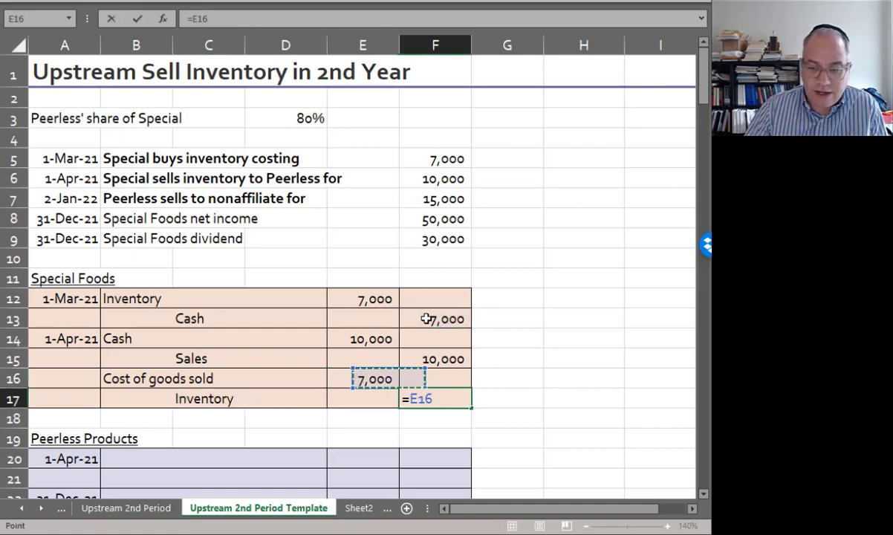
key("Return")
key("Left")
key("Left")
key("Left")
key("Left")
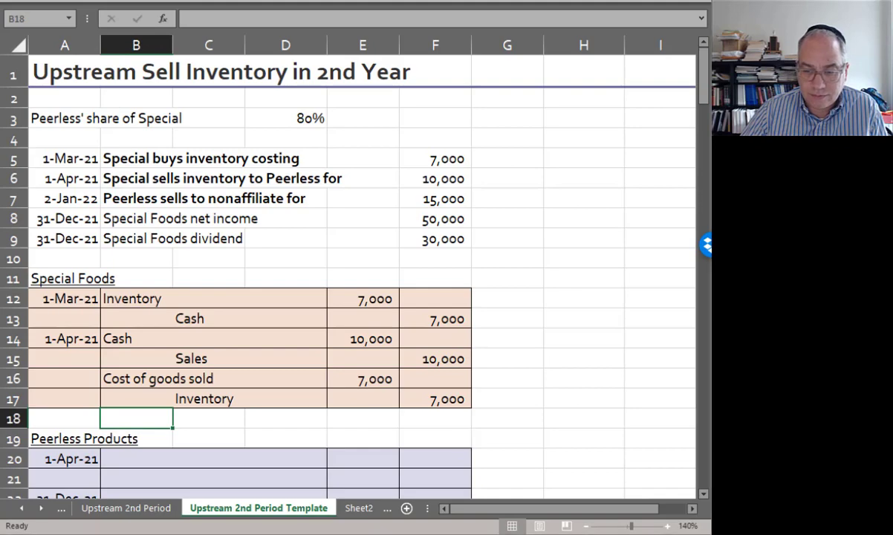
left_click(131, 462)
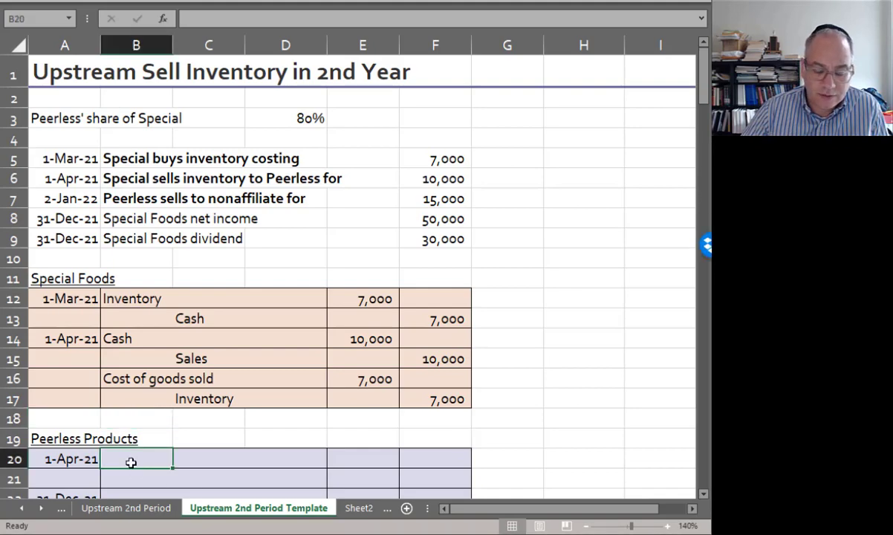
type("=")
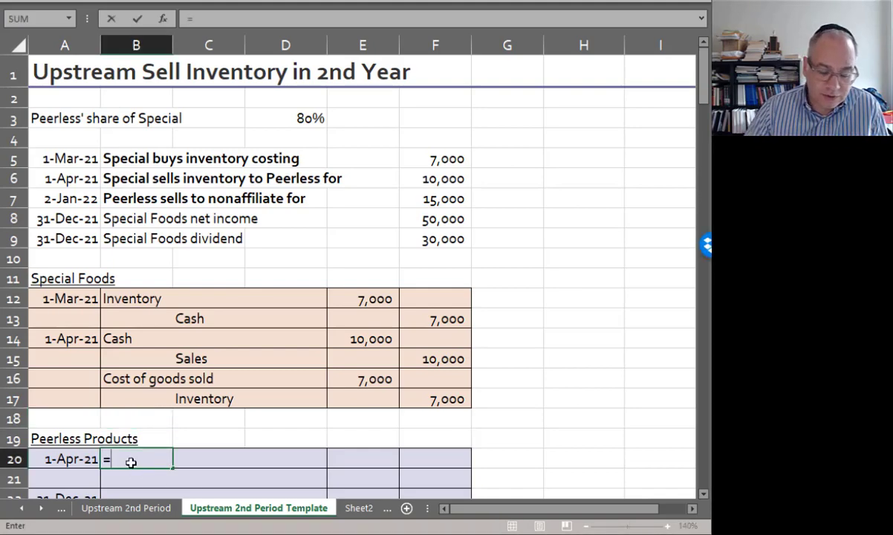
type("Inventor")
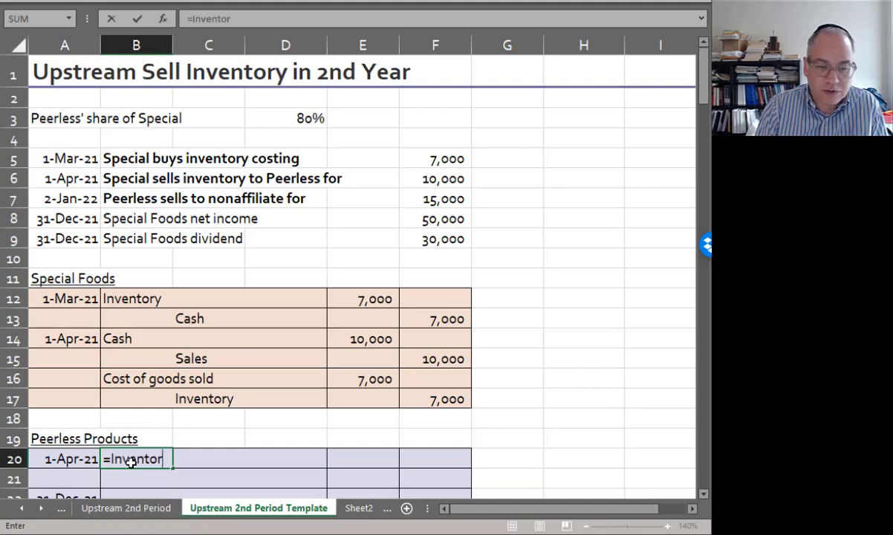
key("Tab")
key("Left")
Step: Enter the 1-Apr-21 Inventory debit in Peerless Products' journal as plain text in B20, with E20 linked to F6
left_click(130, 461)
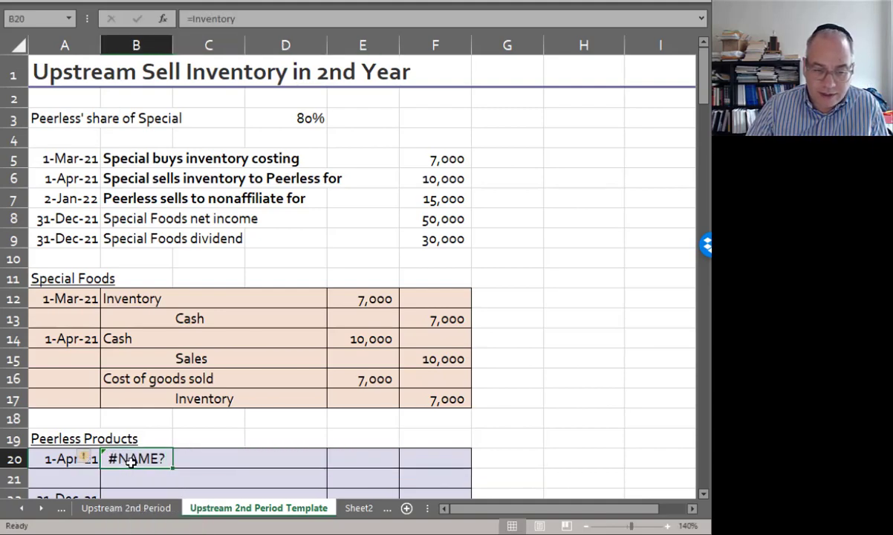
type("Inventory")
key("Tab")
key("Tab")
key("Tab")
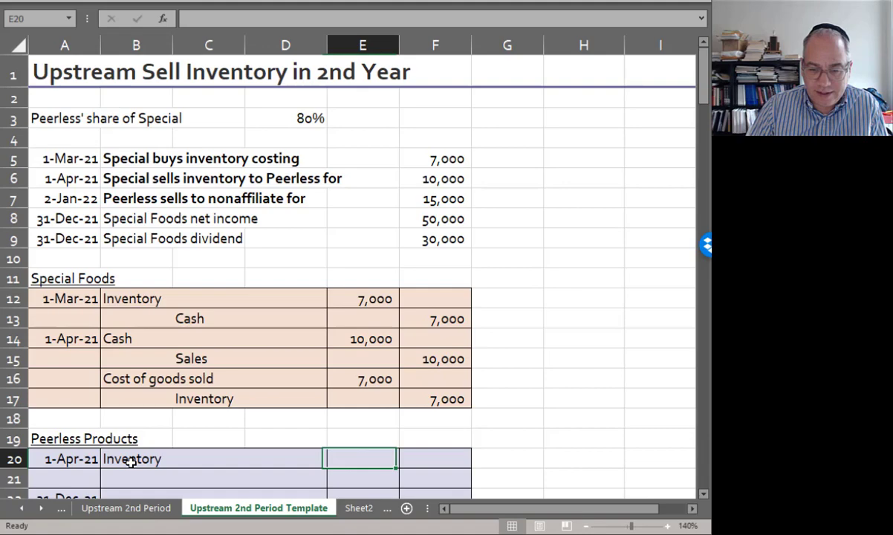
key("BackSpace")
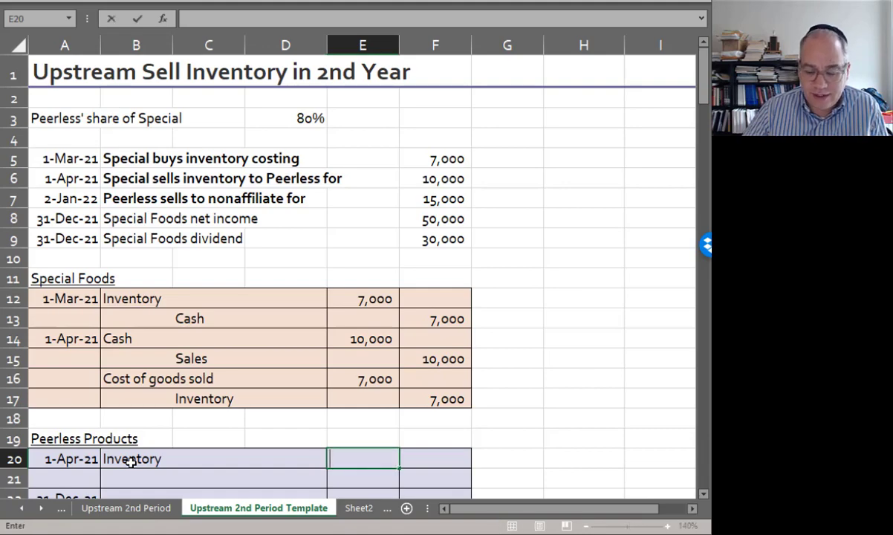
type("=")
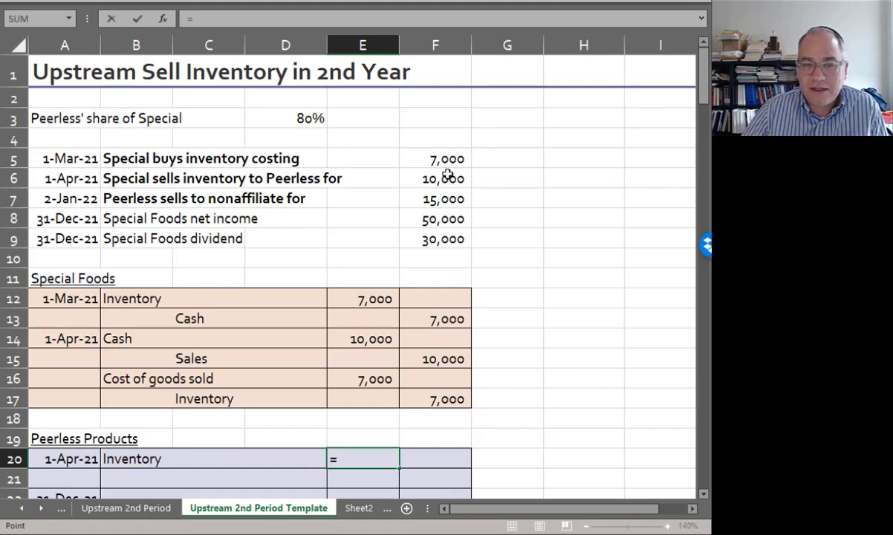
left_click(448, 174)
key("Return")
Step: Enter a Sales credit in row 21 of Peerless' journal, with the account in C21 and =E20 in F21
key("Tab")
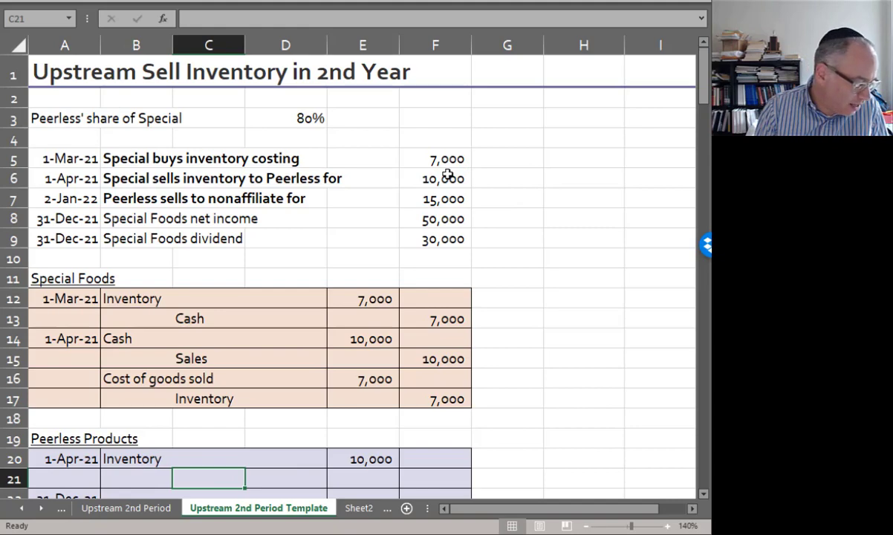
type("Sales")
key("Tab")
key("Tab")
key("Tab")
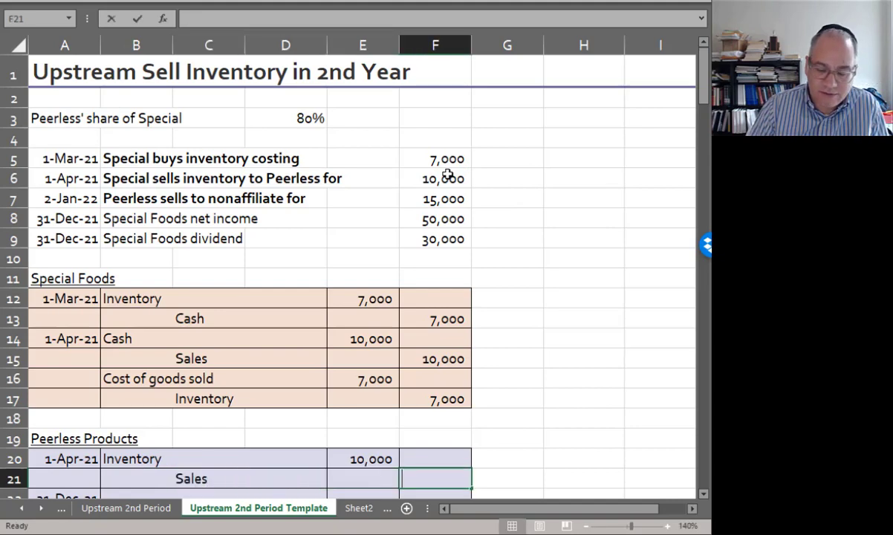
type("=e20")
key("Return")
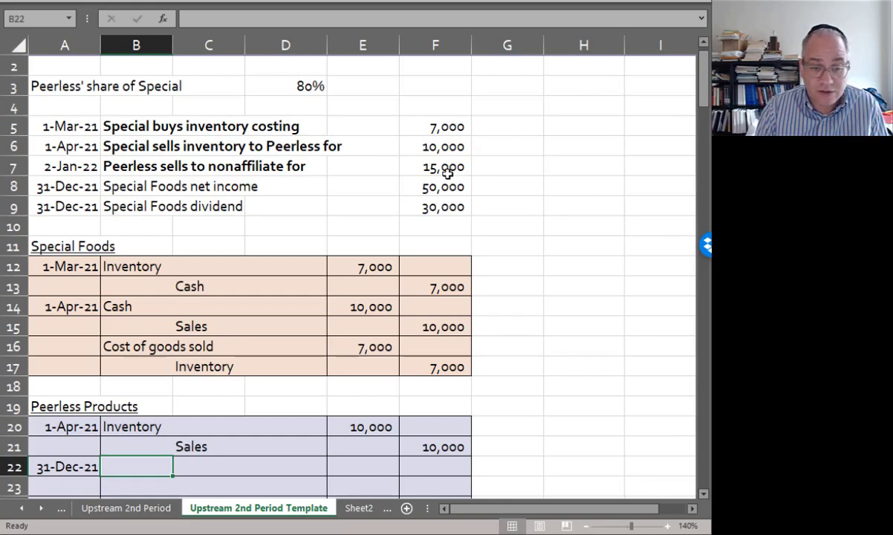
Step: Enter the 31-Dec-21 debit to Investment in Special Foods in B22, with =F8*.8 in E22
type("Investment in")
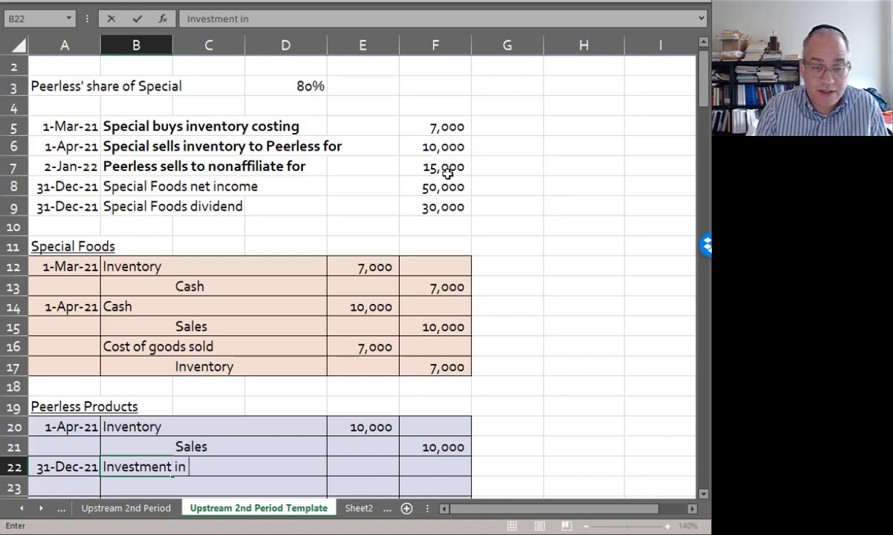
type(" Special Foods")
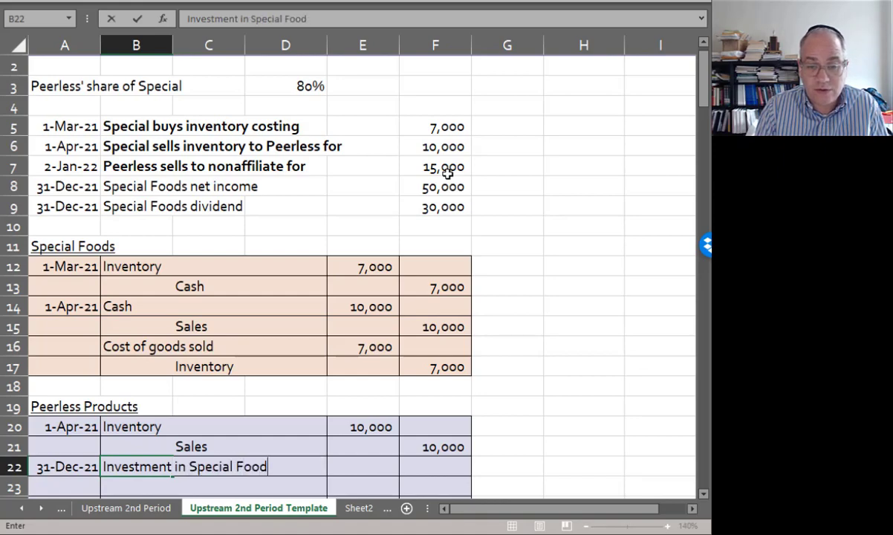
key("Tab")
key("Tab")
type("=")
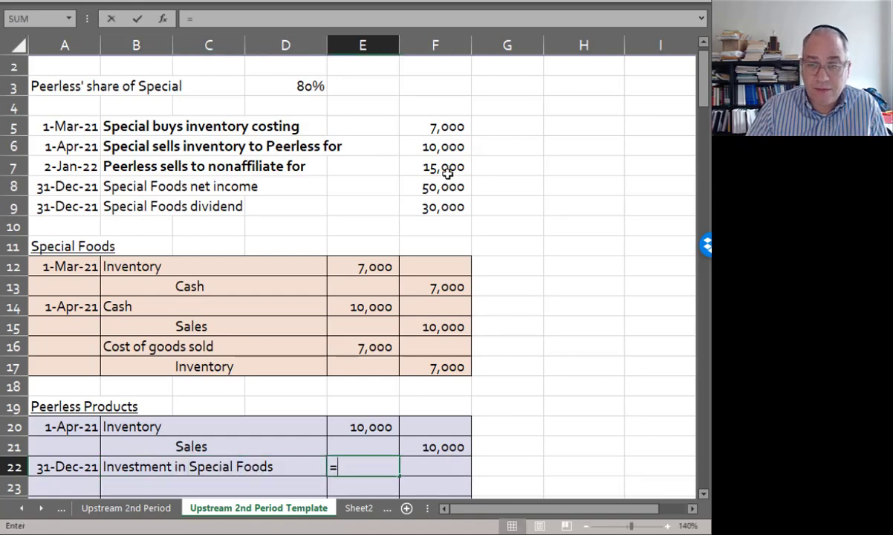
left_click(443, 187)
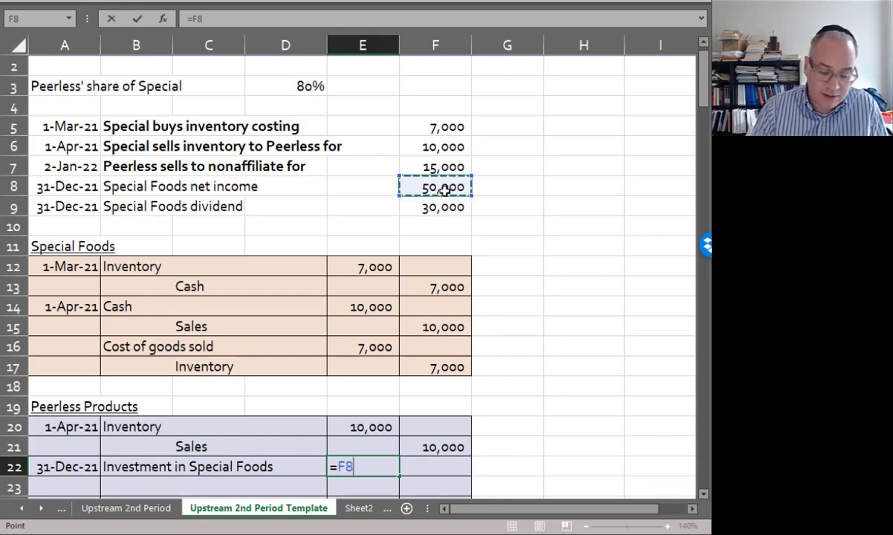
type("*.8")
key("Return")
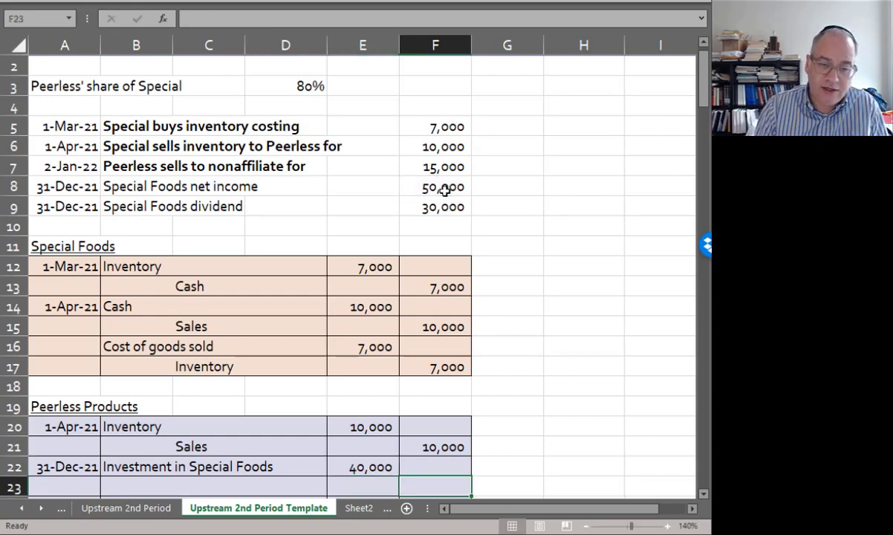
Step: Enter the Income from Special Foods credit in row 23, with the account in C23 and F23 linked to E22
key("Left")
key("Left")
key("Left")
type("Inc")
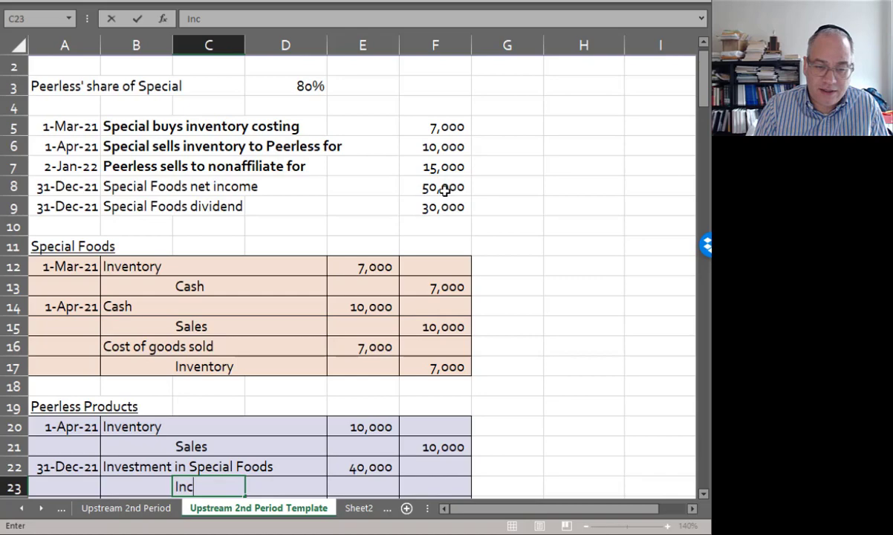
type("ome from Special Foods")
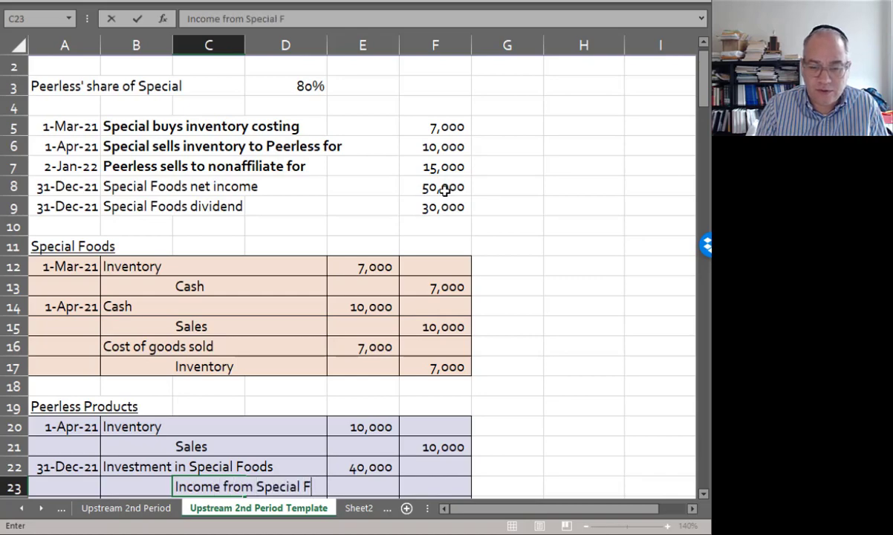
key("Right")
key("Right")
key("Right")
type("=")
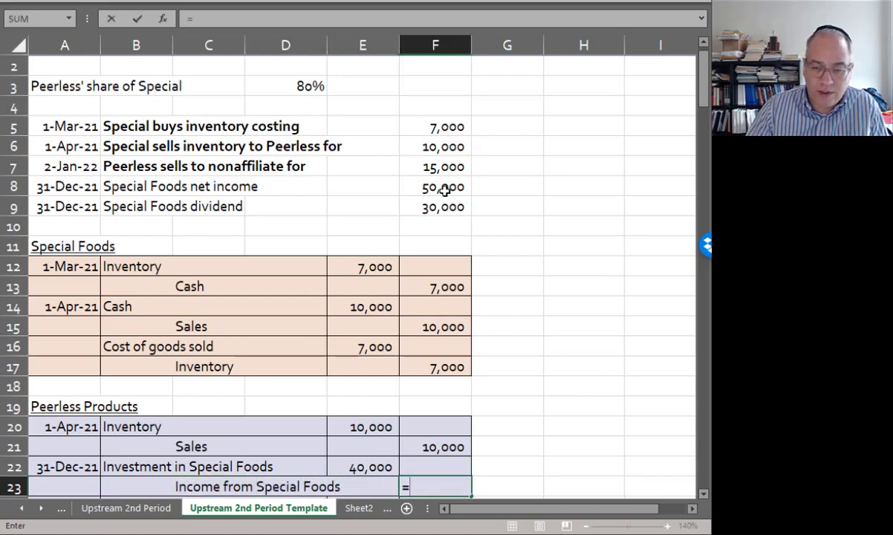
key("Left")
key("Up")
key("Return")
Step: Enter a Cash debit for Peerless' share of the dividend in row 24, with the account in B24 and =F9*.8 in E24
key("Left")
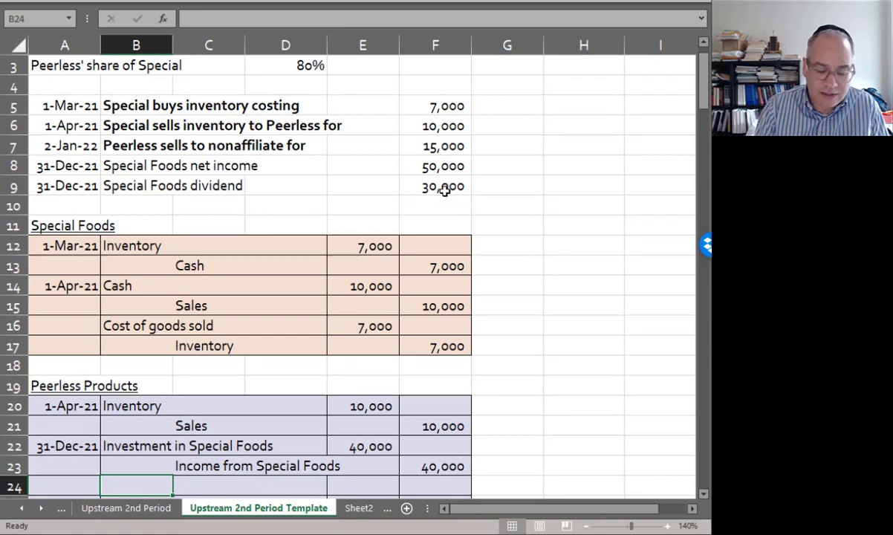
type("CA")
key("Right")
key("Right")
key("Right")
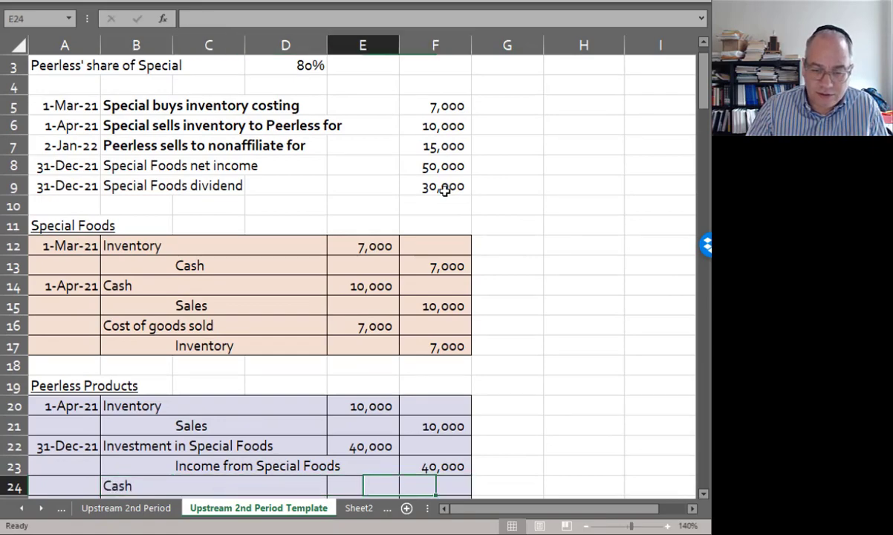
type("=")
left_click(443, 191)
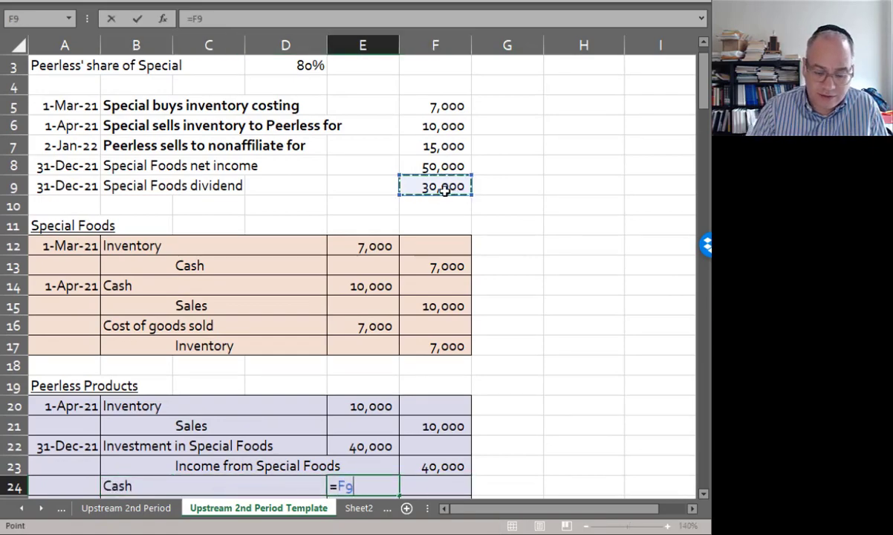
type("*.8")
key("Return")
Step: Enter the Investment in Special Foods credit in row 25, with the account in C25 and =E24 in F25
key("Right")
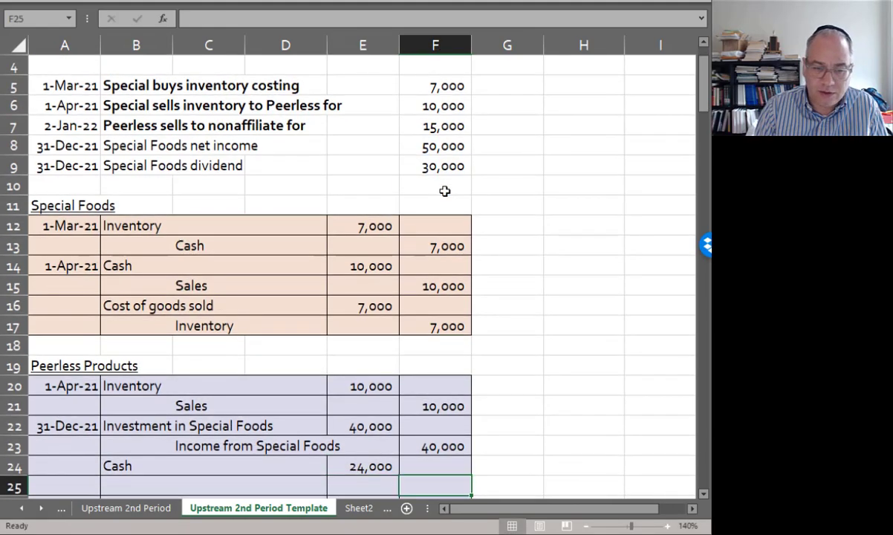
key("Left")
key("Left")
key("Left")
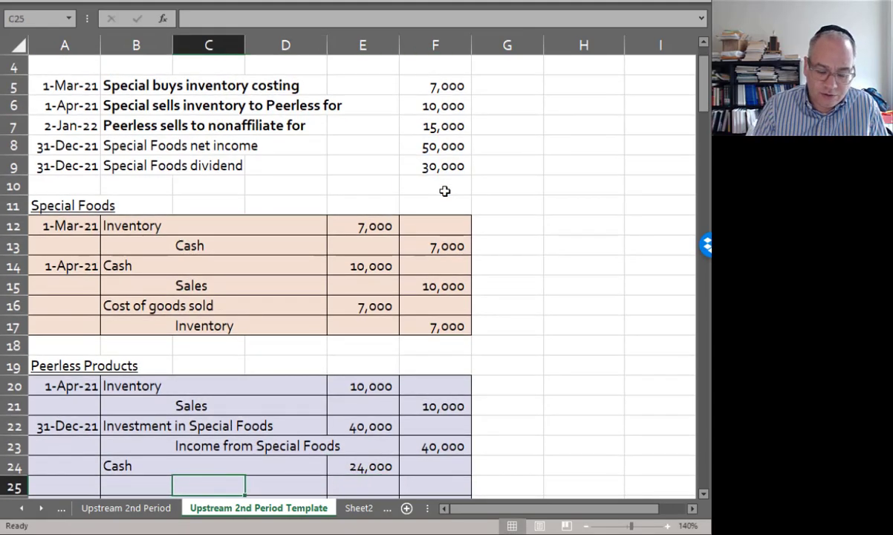
type("Inv")
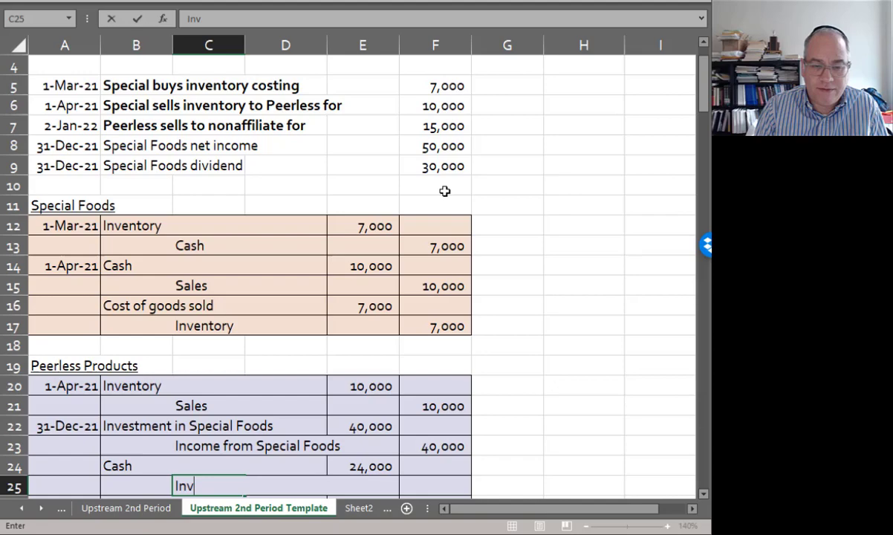
type("estment in Special Foods")
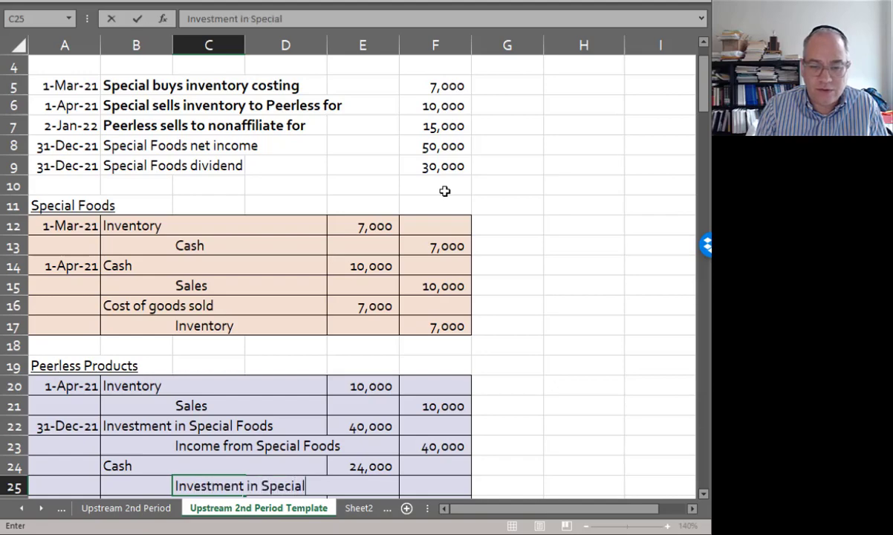
key("Right")
key("Right")
key("Right")
type("=E24")
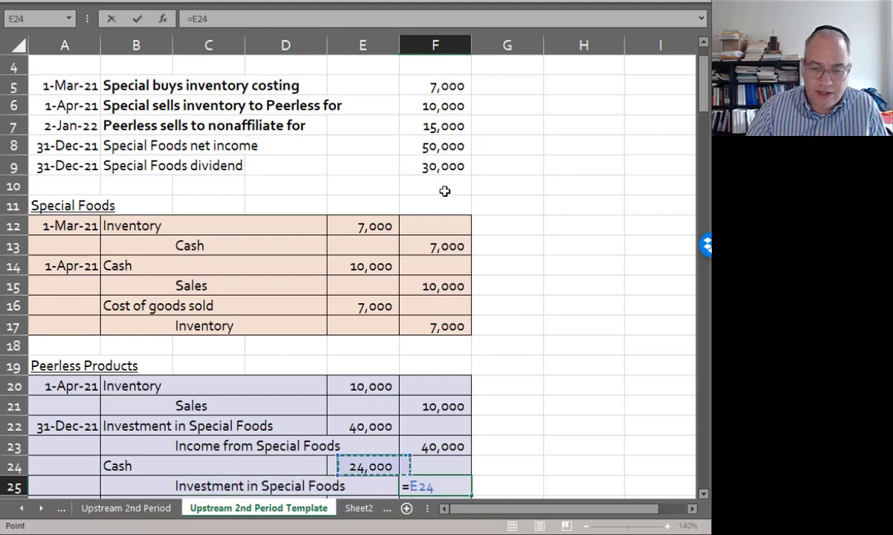
key("Return")
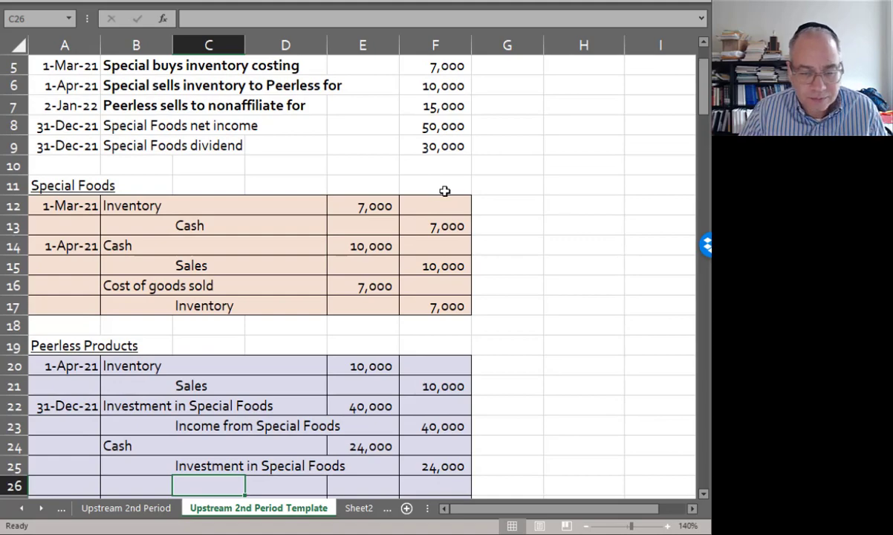
Step: Label B29 "Intercompany sales price" below Peerless' journal and link E29 to the intercompany sale amount in F6
key("Left")
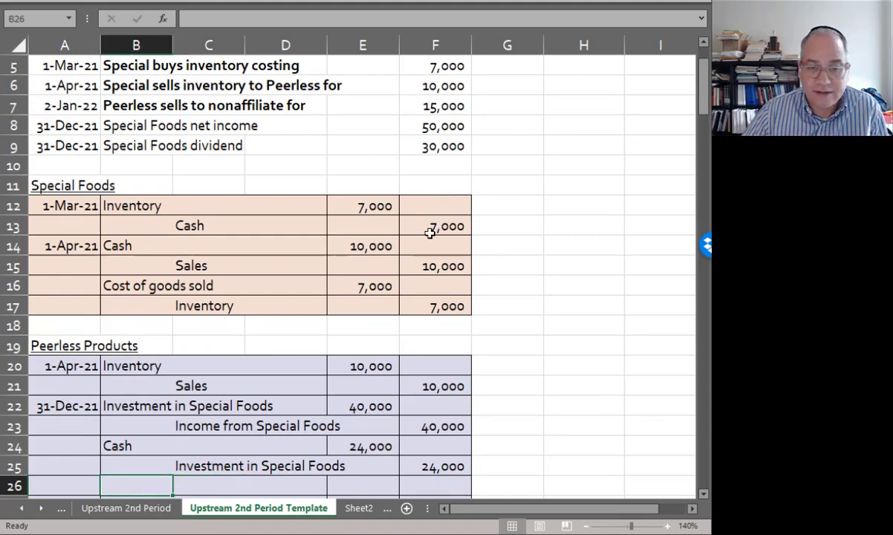
left_click(404, 265)
scroll(418, 265, "down", 2)
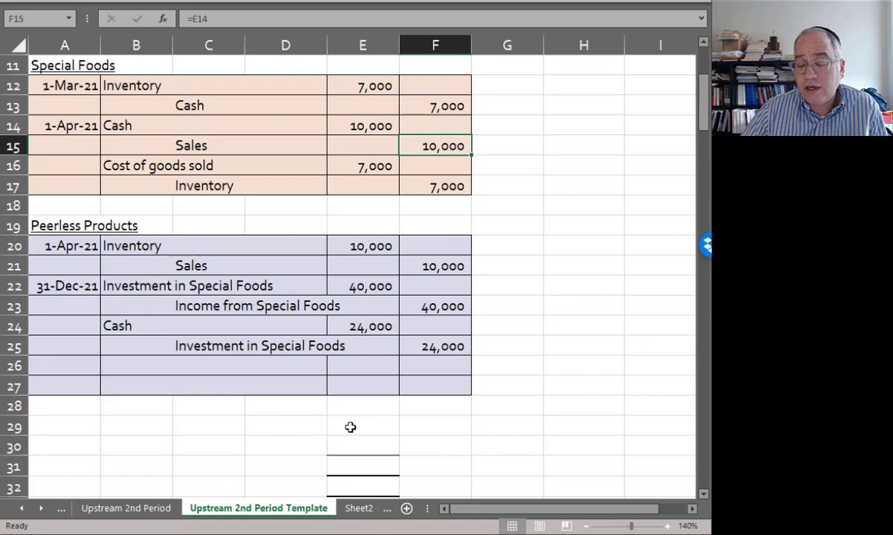
left_click(131, 422)
type("Intercoma")
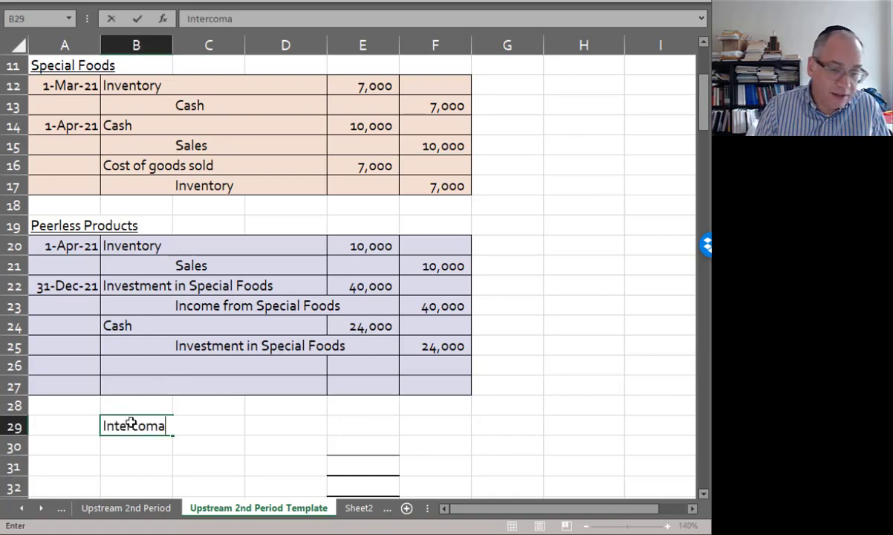
key("BackSpace")
type("pany sales price")
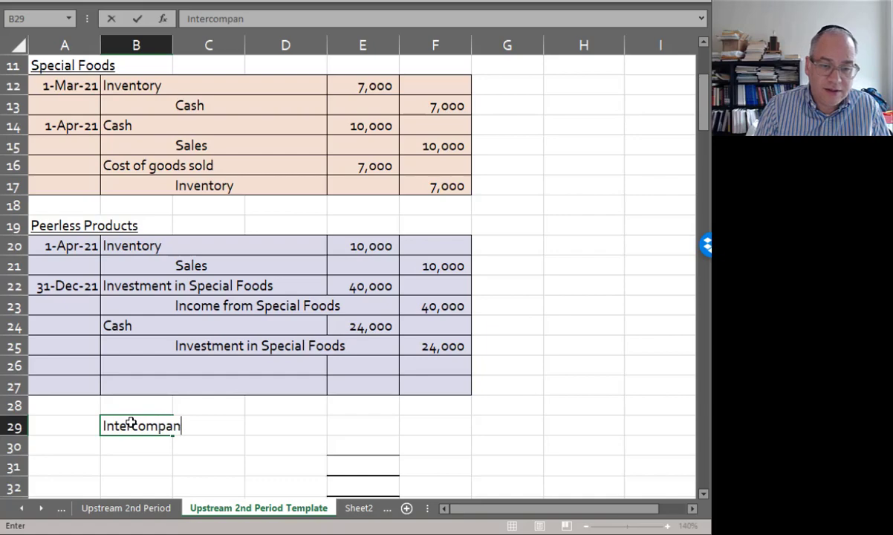
left_click(130, 422)
key("Right")
key("Right")
key("Right")
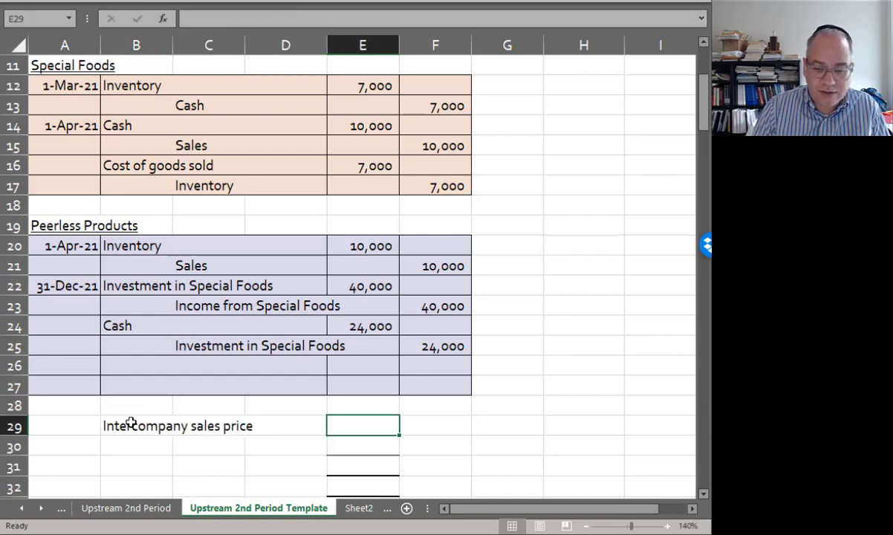
type("=")
scroll(199, 329, "up", 3)
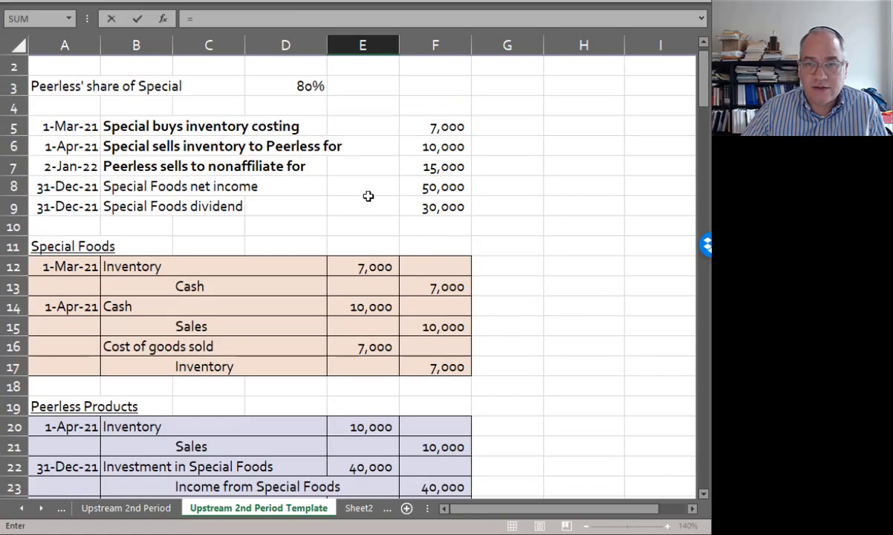
left_click(408, 146)
key("Return")
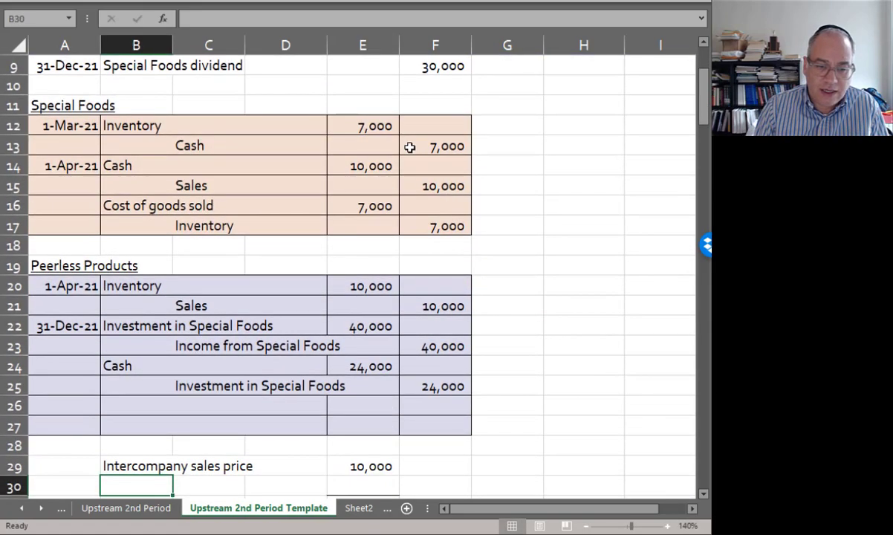
Step: Add a Cost of goods sold line in B30, with E30 linked to the inventory cost in F5
type("Cost of goods sold")
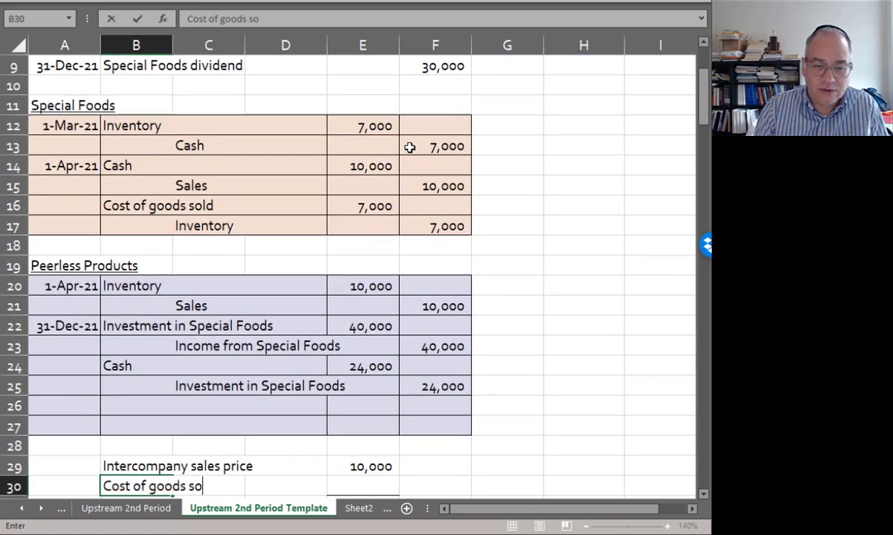
key("Right")
key("Right")
key("Right")
type("=")
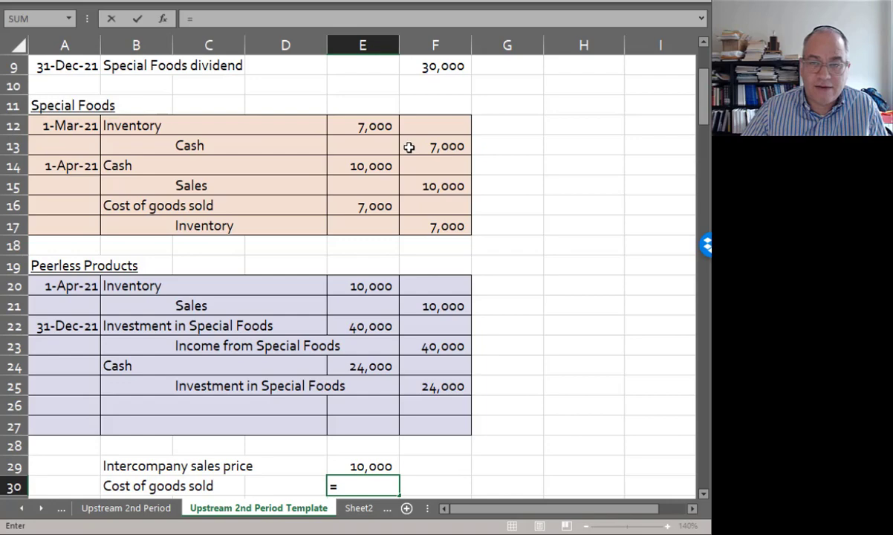
scroll(409, 147, "up", 3)
left_click(440, 159)
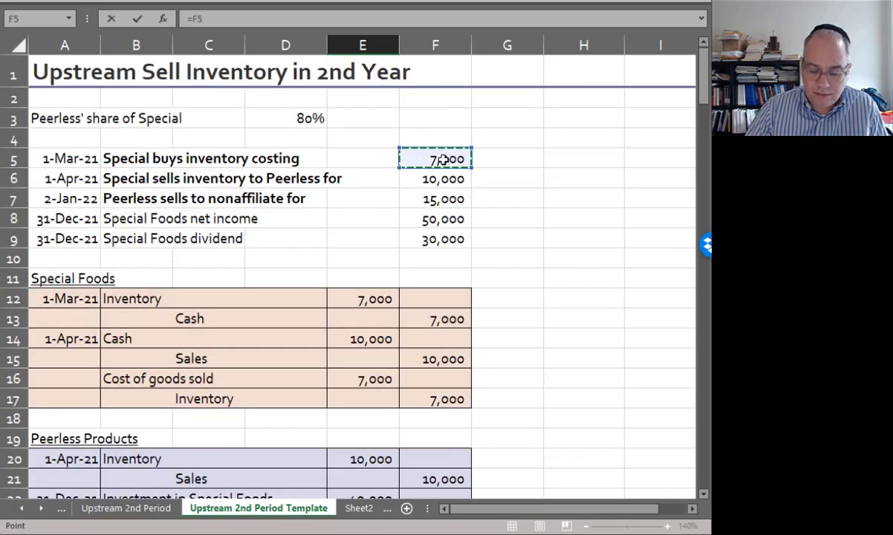
key("Return")
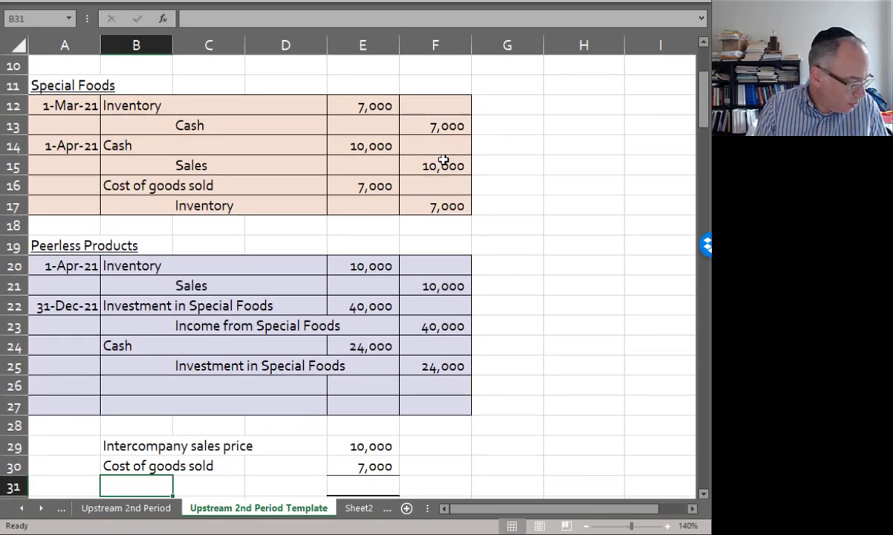
Step: Label B31 "Total unrealized gross profit", correcting the wording and spelling
type("Total deferred")
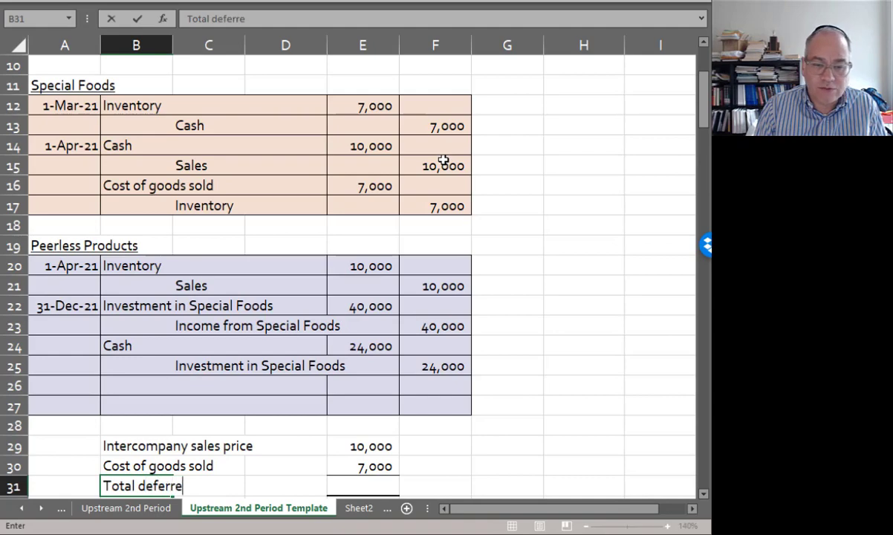
key("BackSpace")
key("BackSpace")
key("BackSpace")
key("BackSpace")
key("BackSpace")
key("BackSpace")
key("BackSpace")
key("BackSpace")
key("BackSpace")
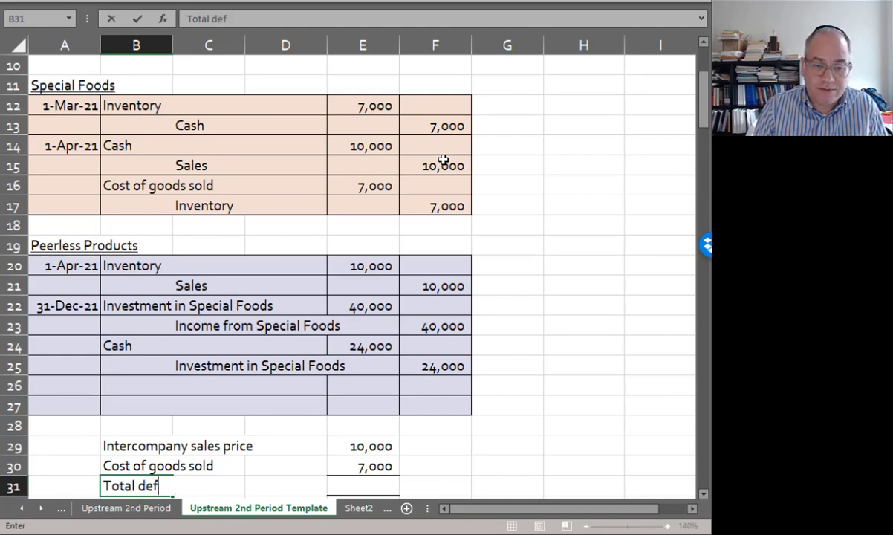
type("unrealized ")
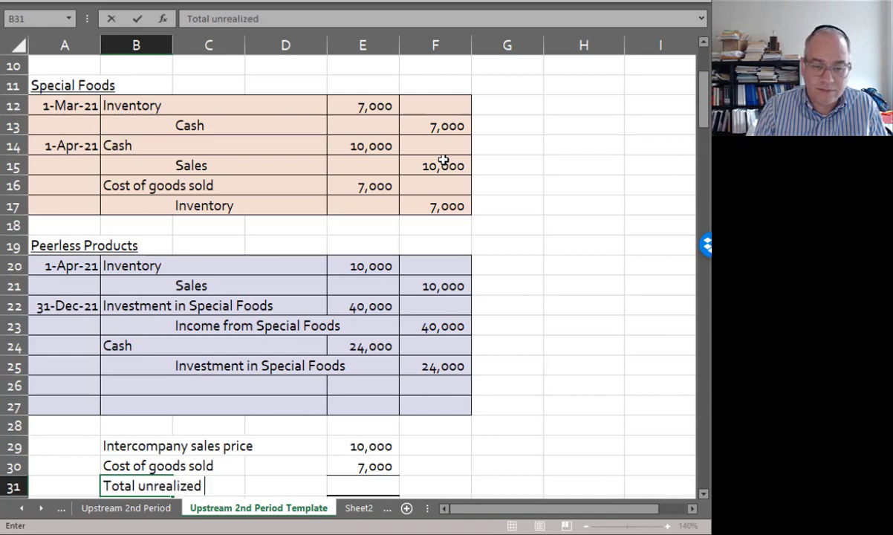
type("gross proc")
key("BackSpace")
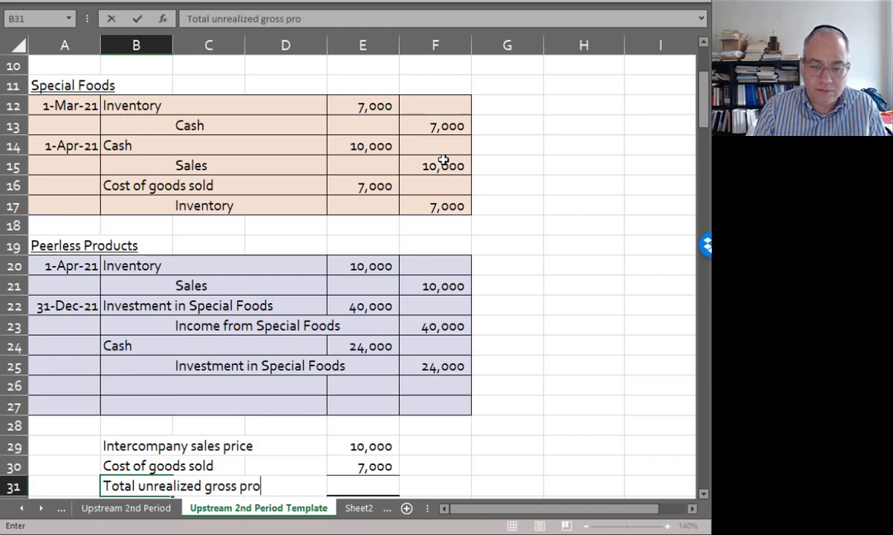
type("foit")
key("Tab")
key("Tab")
key("Tab")
key("Left")
key("Left")
key("Left")
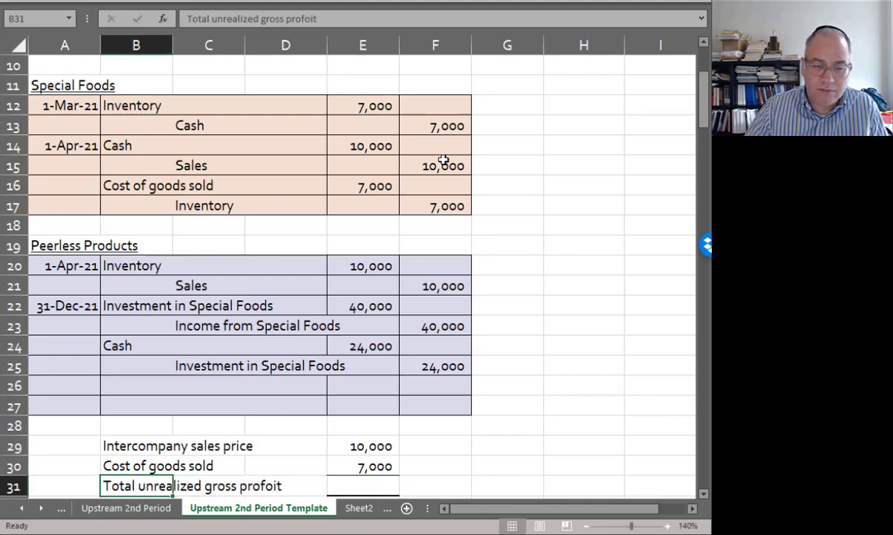
left_click(308, 18)
key("BackSpace")
key("Return")
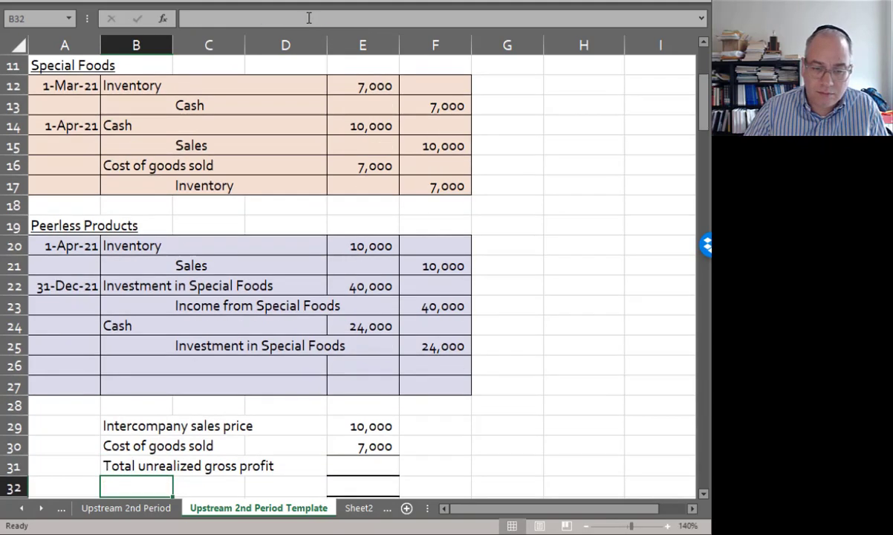
Step: Calculate the total unrealized gross profit in E31 as the intercompany sales price minus cost of goods sold, =E29-E30
key("Up")
key("Right")
key("Right")
key("Right")
type("=")
key("Up")
key("Up")
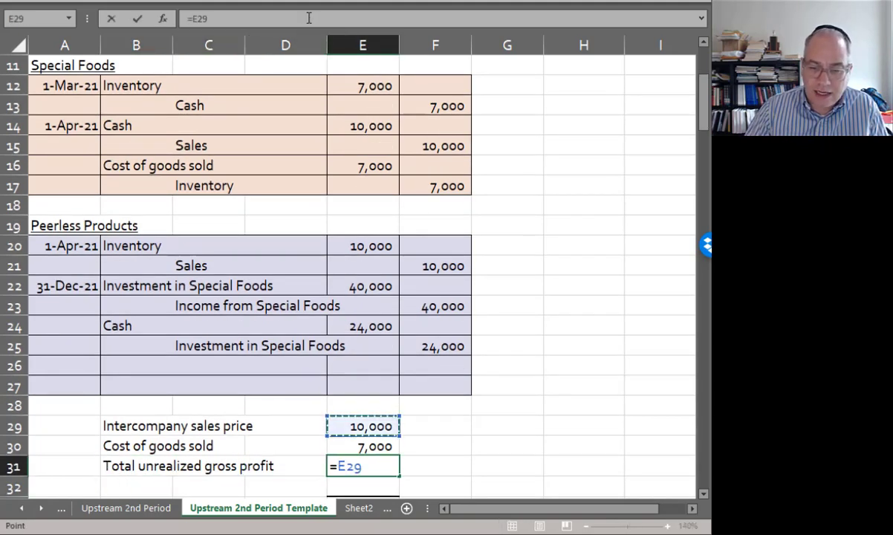
type("-")
key("Up")
key("Return")
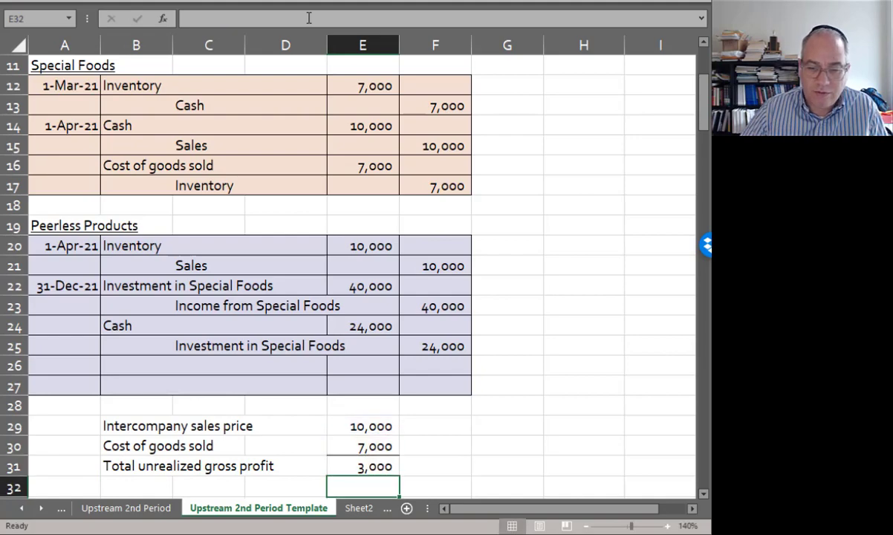
Step: Label B32 "Parent's share" below the total unrealized gross profit, correcting the spelling
left_click(131, 487)
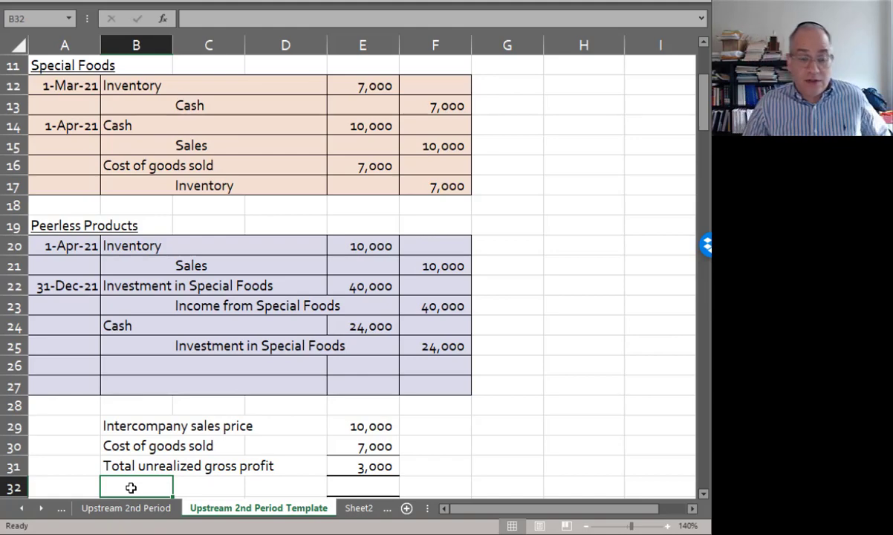
type("Pa")
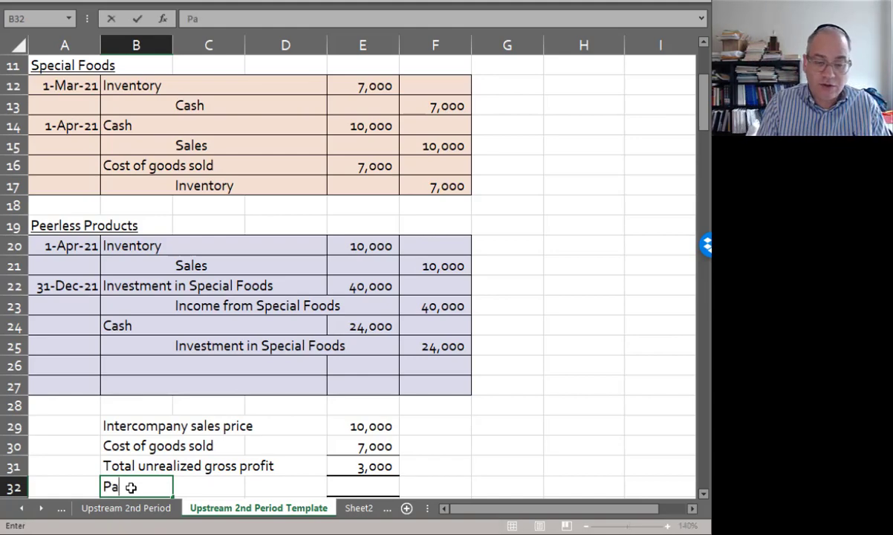
type("rent's sahre")
key("Right")
key("Right")
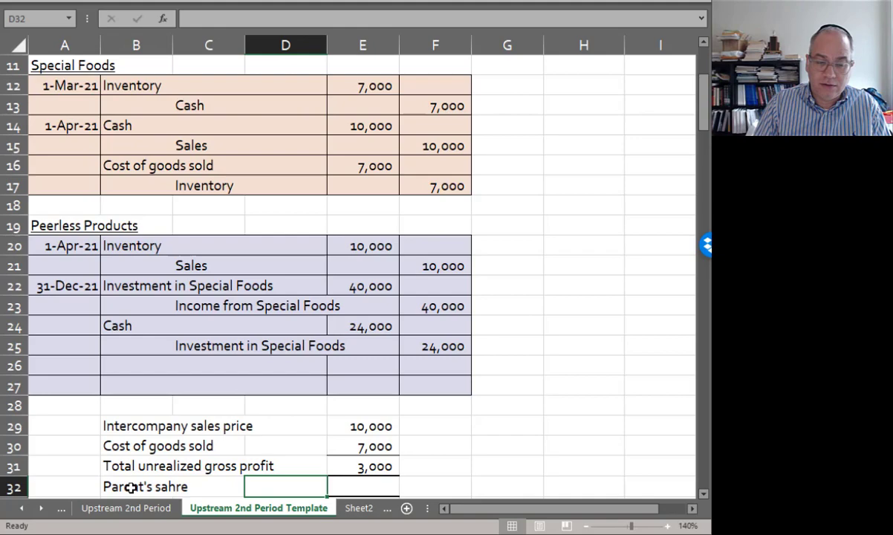
key("Left")
key("Left")
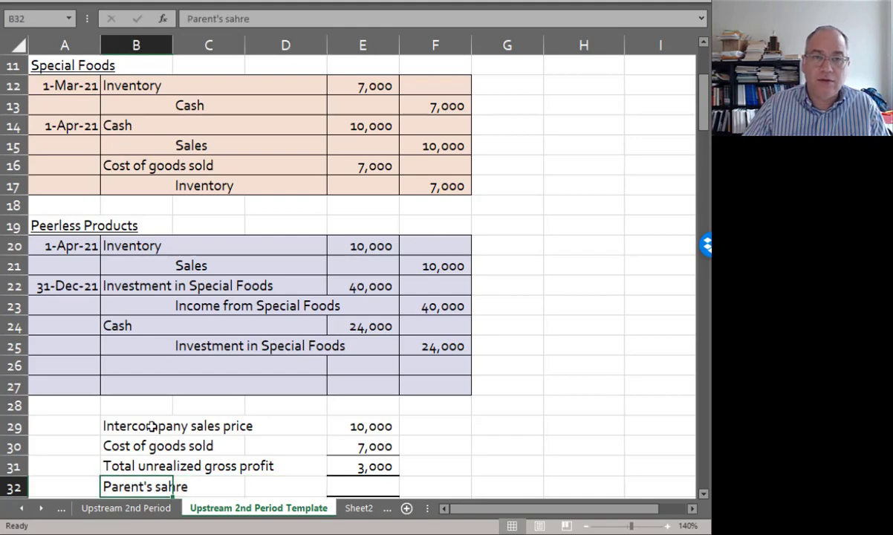
double_click(239, 20)
type("share")
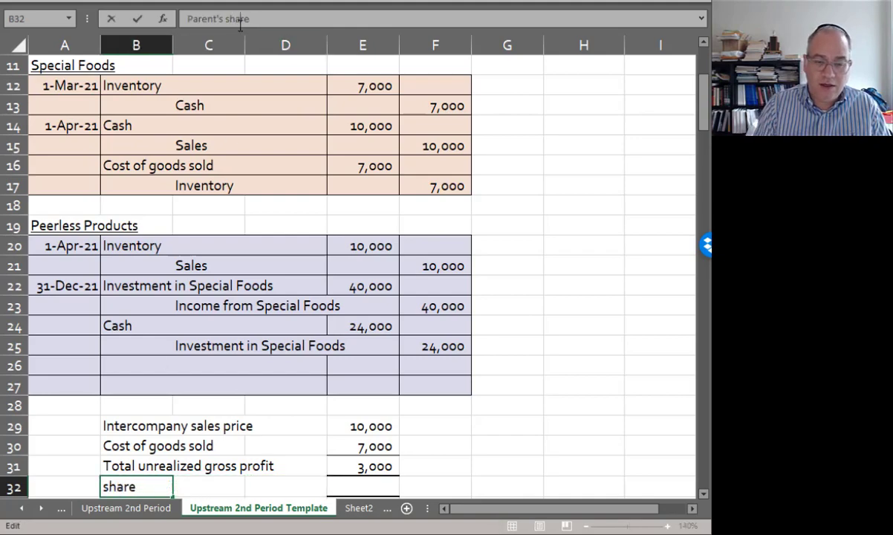
key("Tab")
Step: Calculate the parent's share in E32 by multiplying the total unrealized gross profit by Peerless' ownership percentage, =E31*D3
key("Tab")
key("Right")
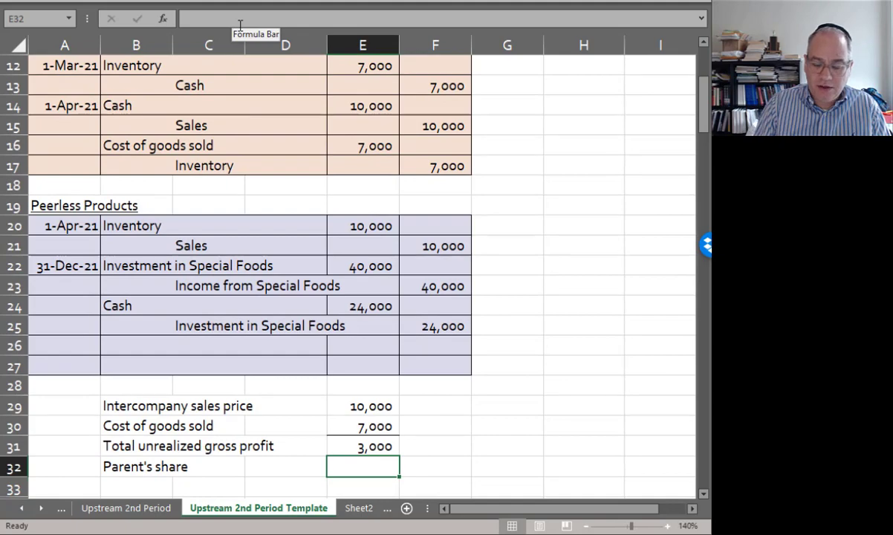
type("=")
key("Up")
type("*")
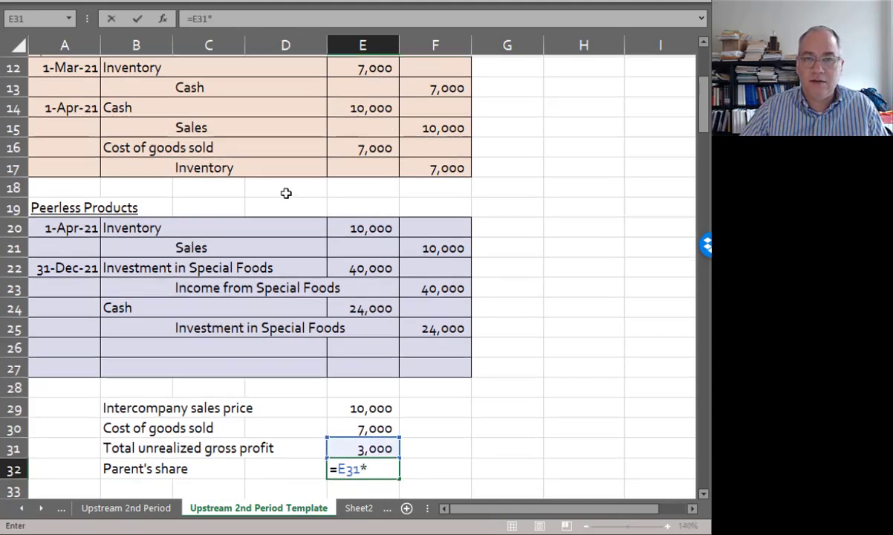
scroll(269, 182, "up", 4)
left_click(287, 121)
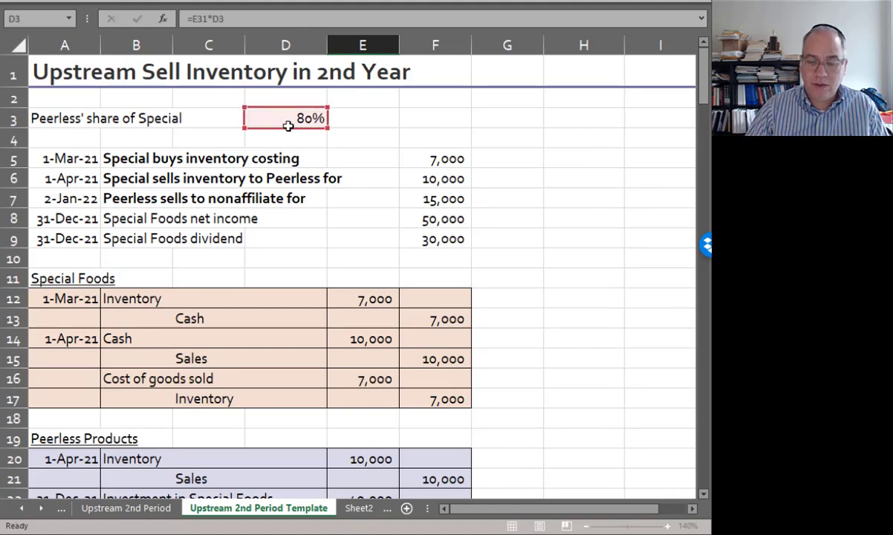
key("Return")
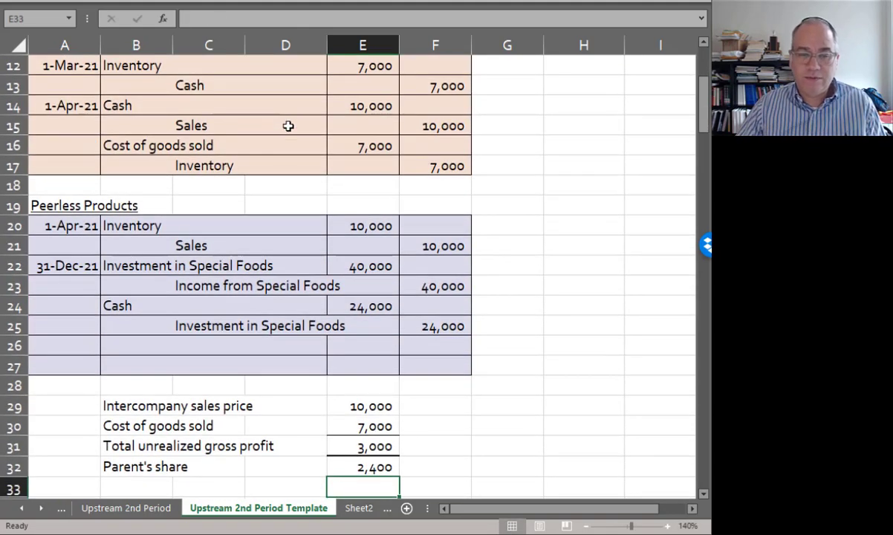
Step: Enter the Income from Special Foods debit in row 26, with the account in B26 and E26 linked to the parent's share in E32
left_click(137, 345)
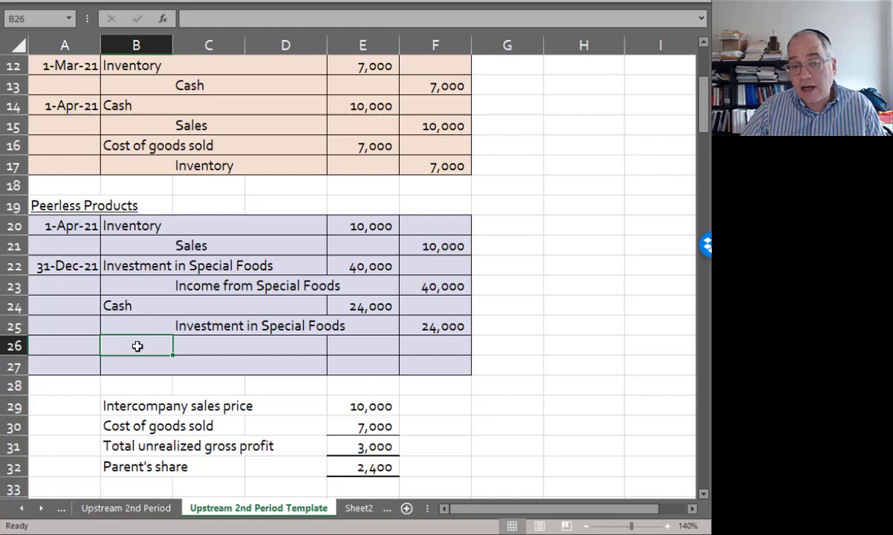
type("Income")
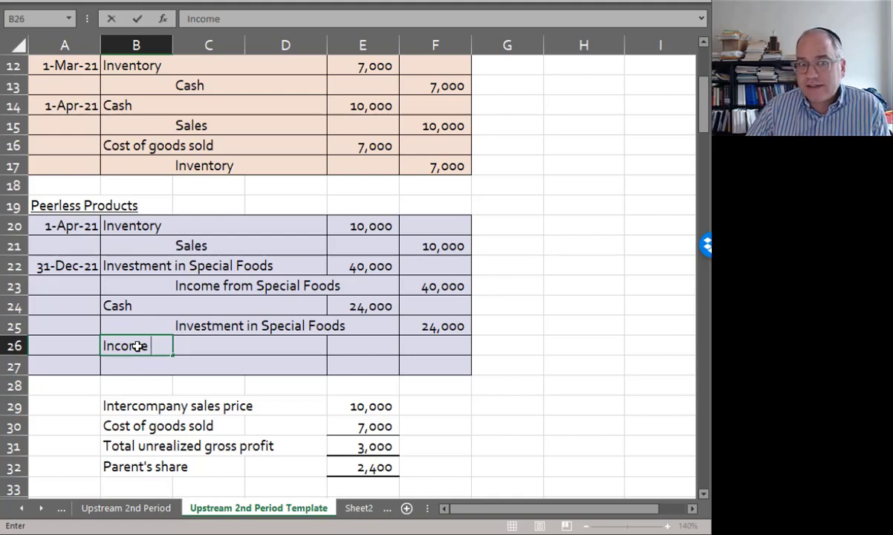
type("from S")
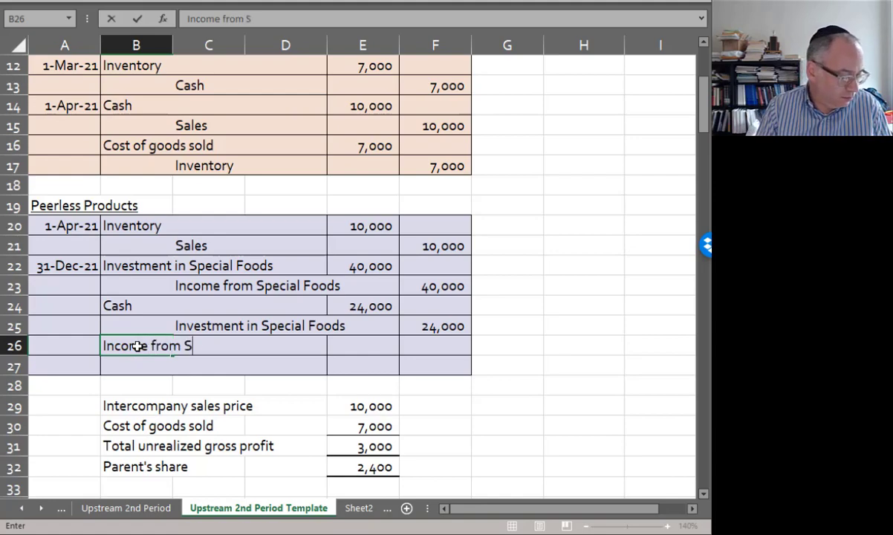
type("pecial Foods")
key("Tab")
key("Tab")
key("Tab")
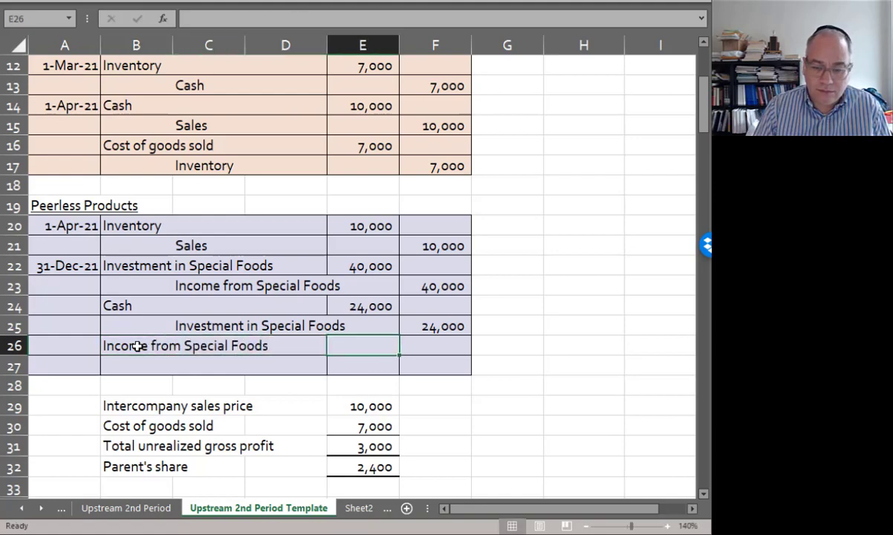
type("=")
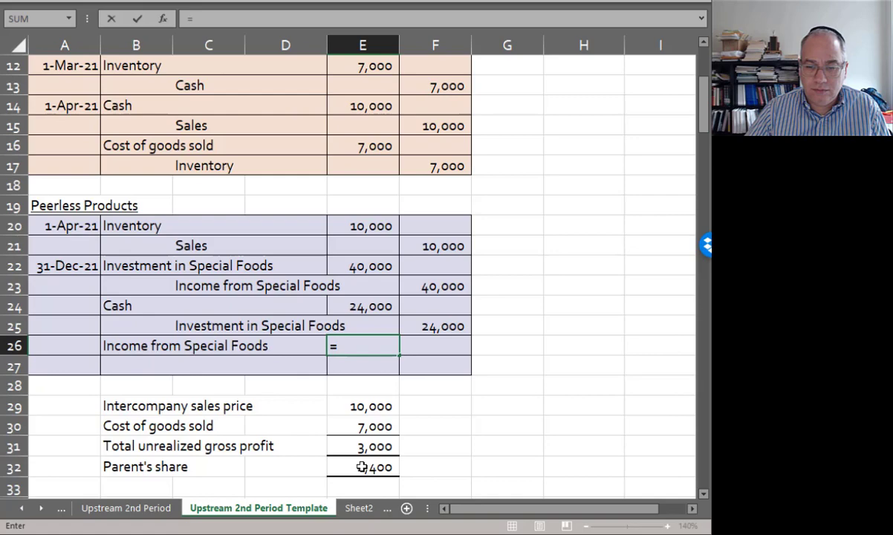
left_click(336, 466)
key("Return")
Step: Enter the Investment in Special Foods credit in row 27, with the account in C27 and =E26 in F27
key("Tab")
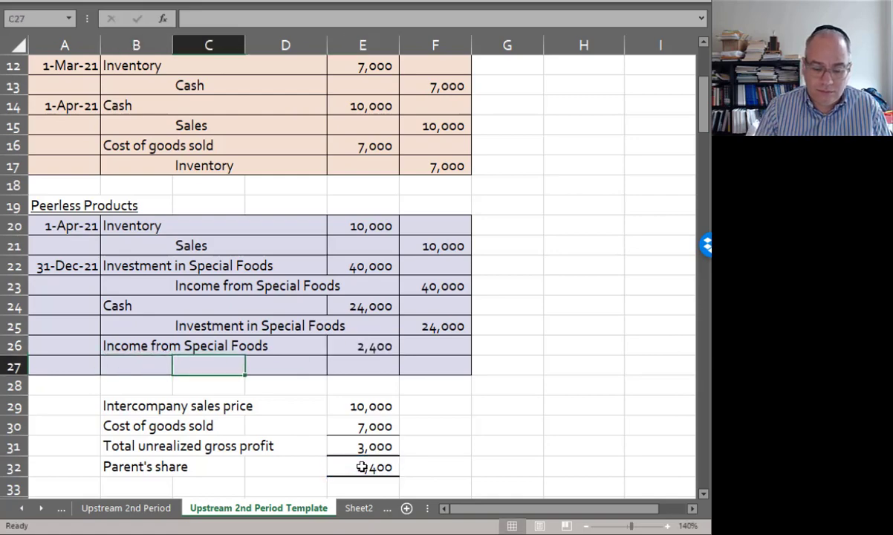
type("Investment")
key("Tab")
key("Tab")
key("Tab")
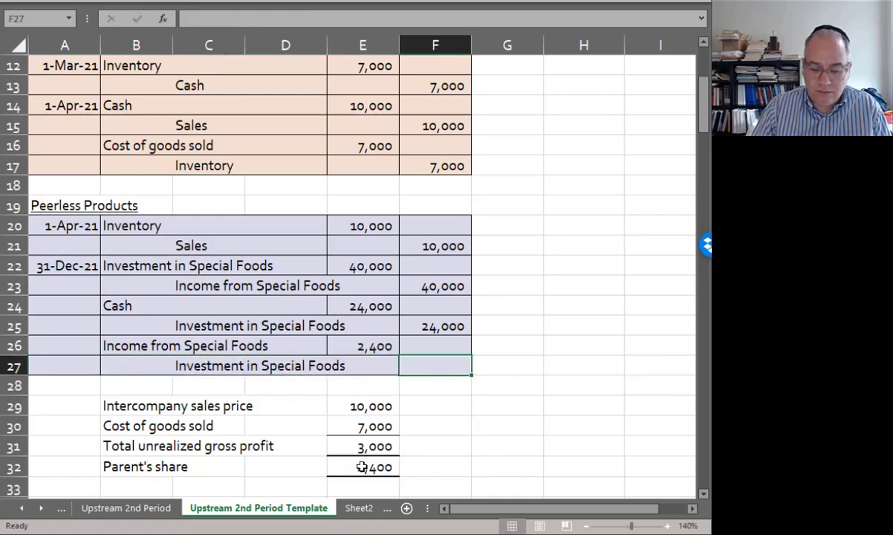
type("=")
key("Left")
key("Up")
key("Return")
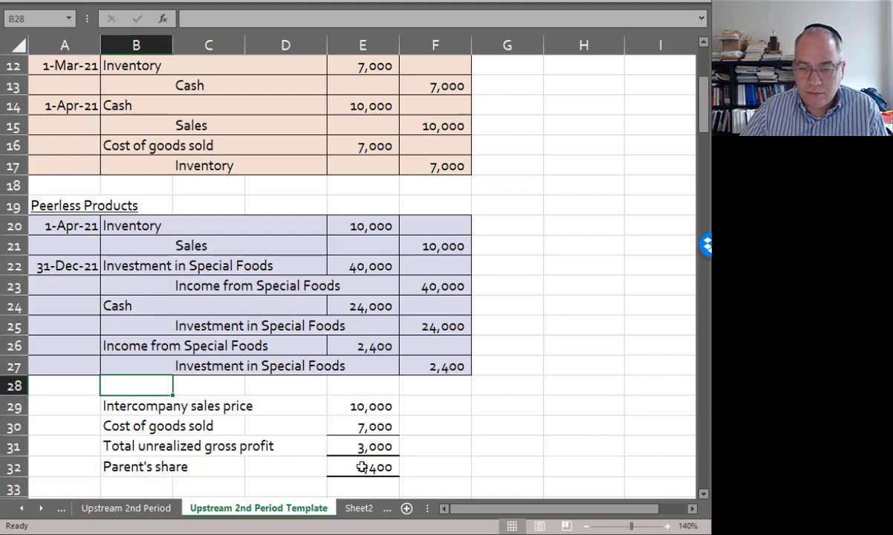
Step: Eliminate Income from Special Foods in the 31-Dec-21 worksheet by entering =D52 in the Debit cell F52
scroll(418, 465, "down", 9)
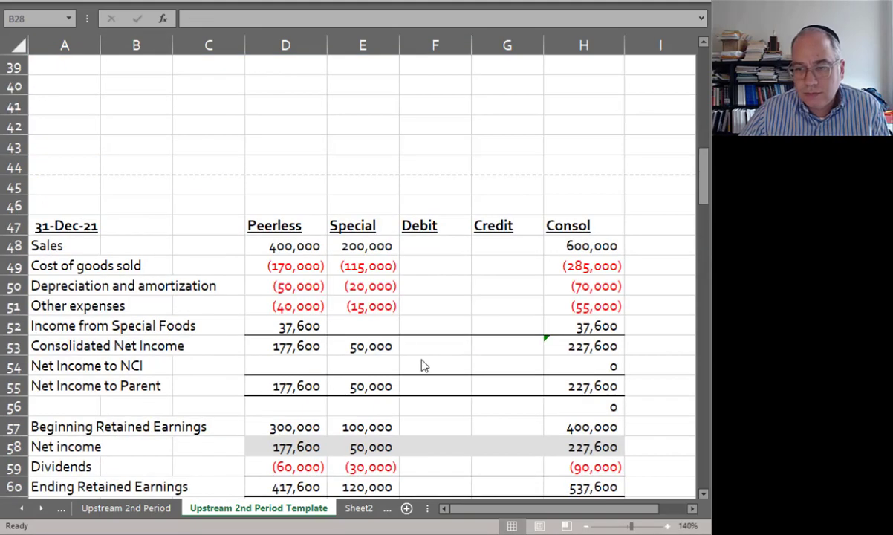
scroll(402, 312, "down", 2)
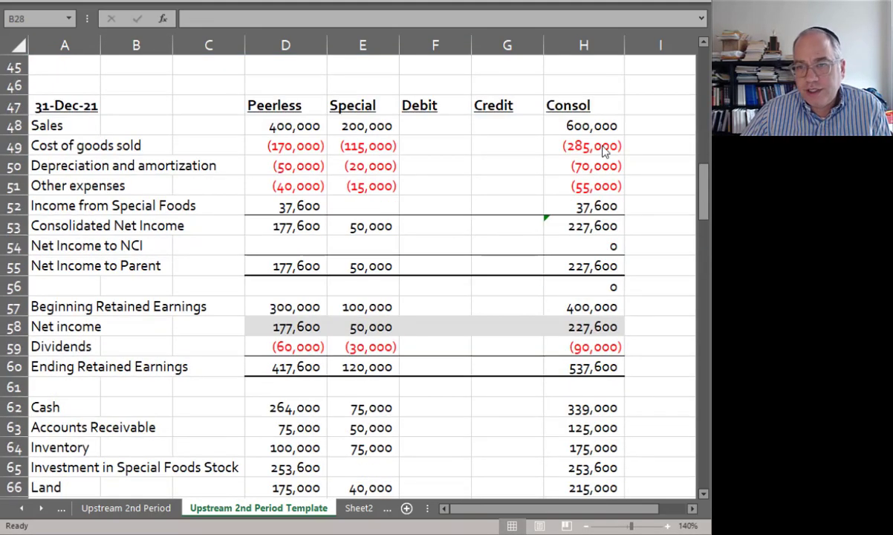
mouse_move(603, 125)
left_mouse_down()
mouse_move(591, 421)
mouse_move(594, 125)
left_mouse_up()
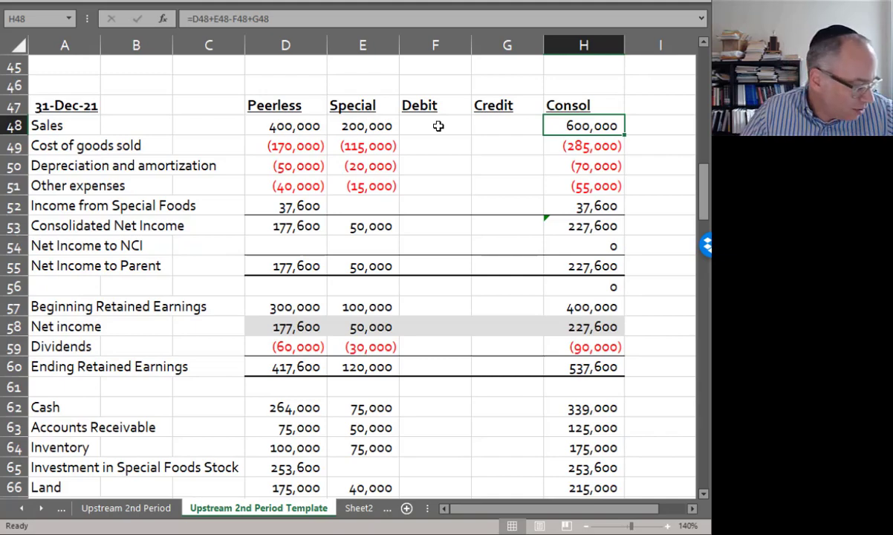
left_click(411, 206)
type("=")
key("Left")
key("Left")
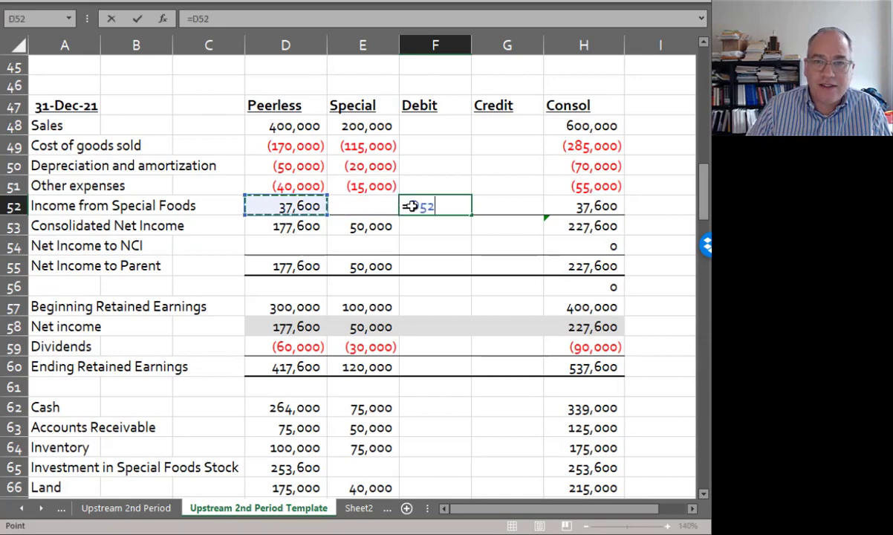
key("Return")
key("Return")
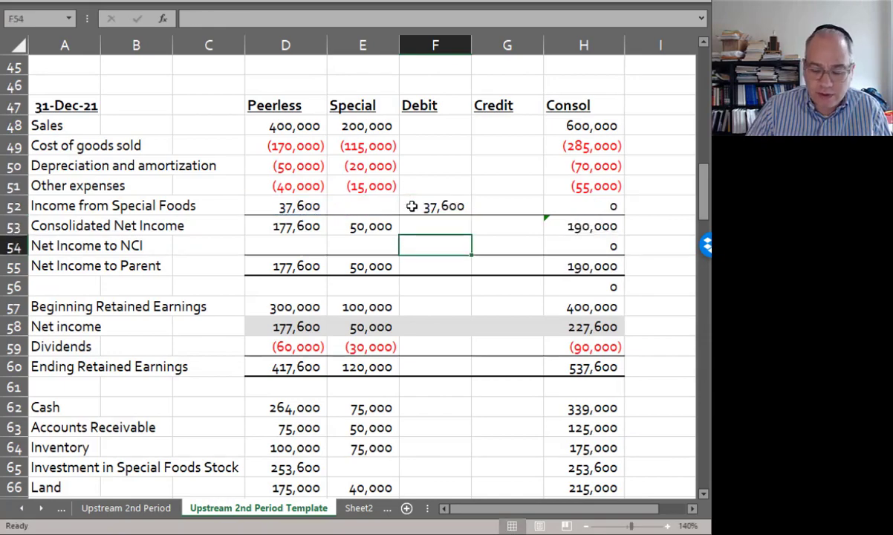
type("=")
key("Up")
key("Left")
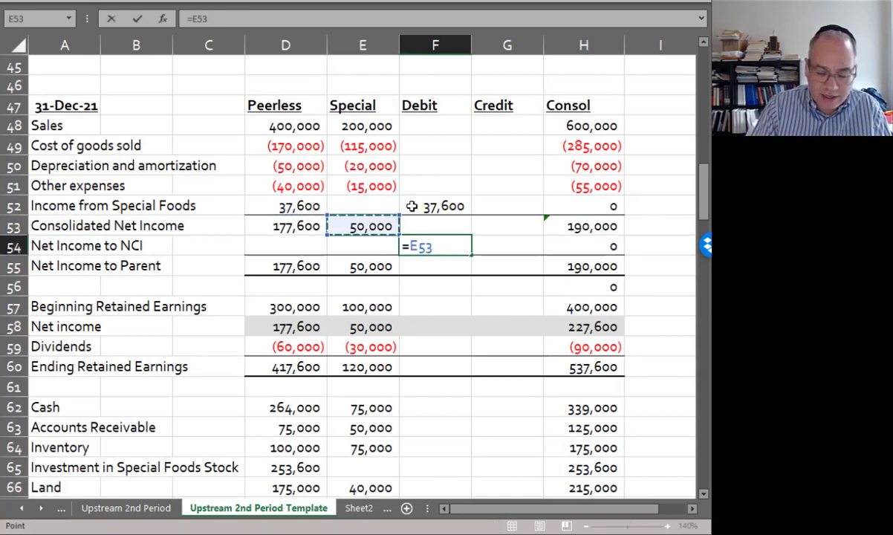
type("*")
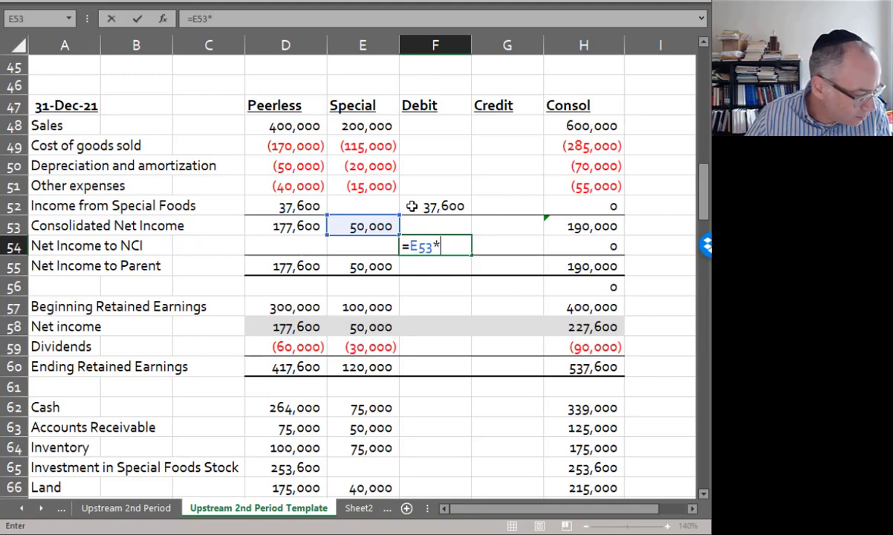
key("Escape")
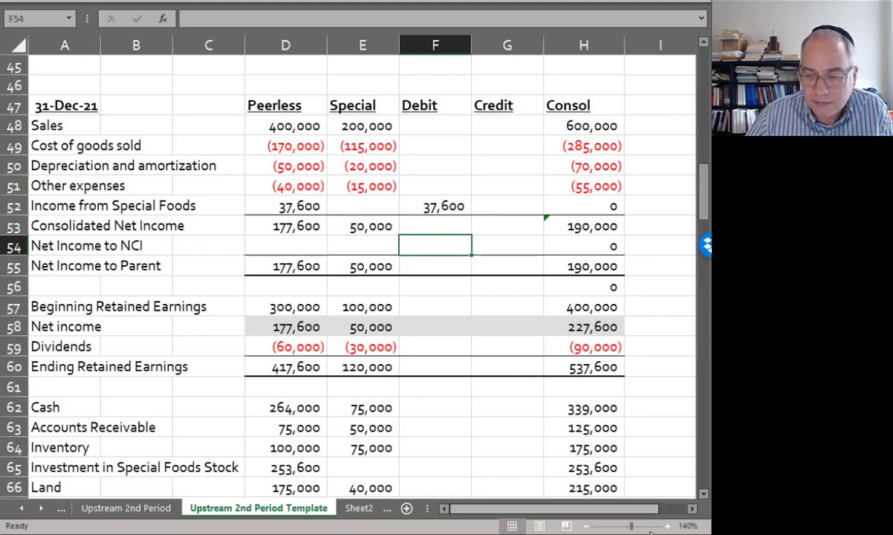
Step: Enter the Net Income to NCI debit in F54 as 20% of Special's net income less 600, =E53*.2-600
left_click(437, 205)
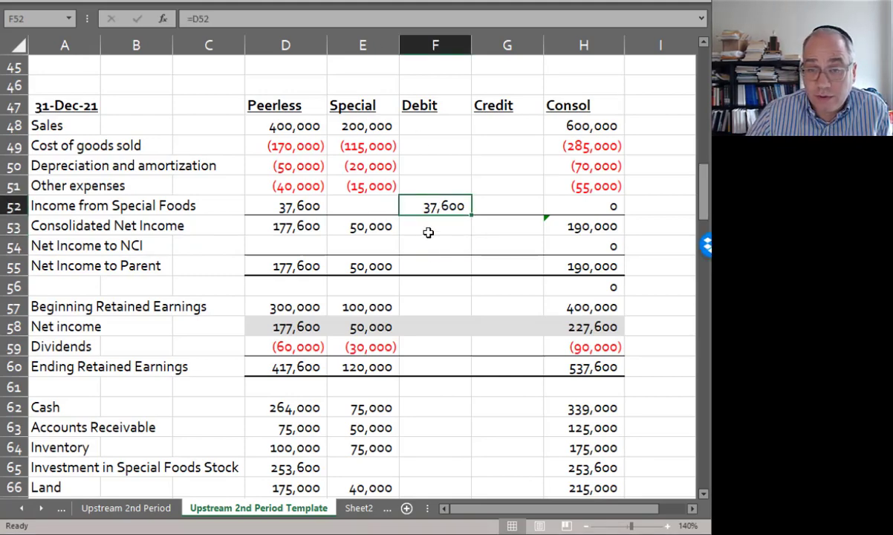
left_click(425, 239)
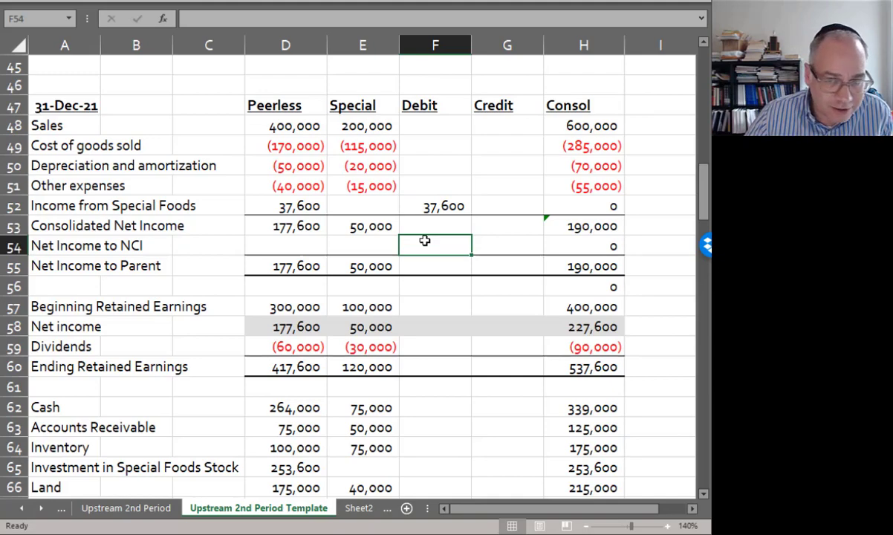
type("=")
key("Up")
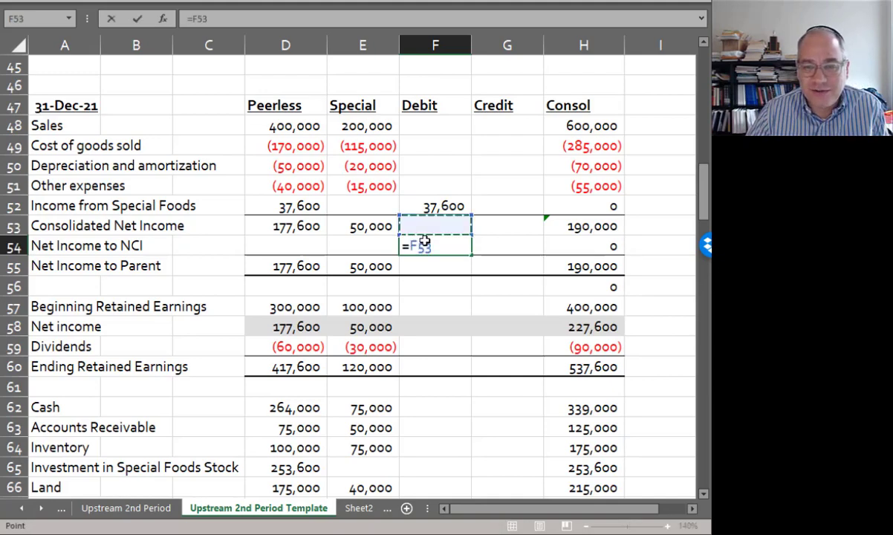
key("Left")
type("*")
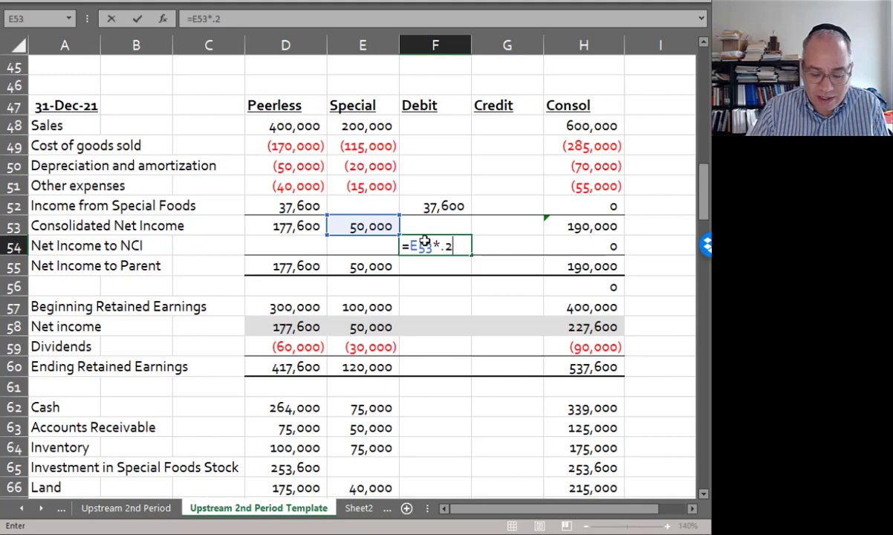
type(".2-")
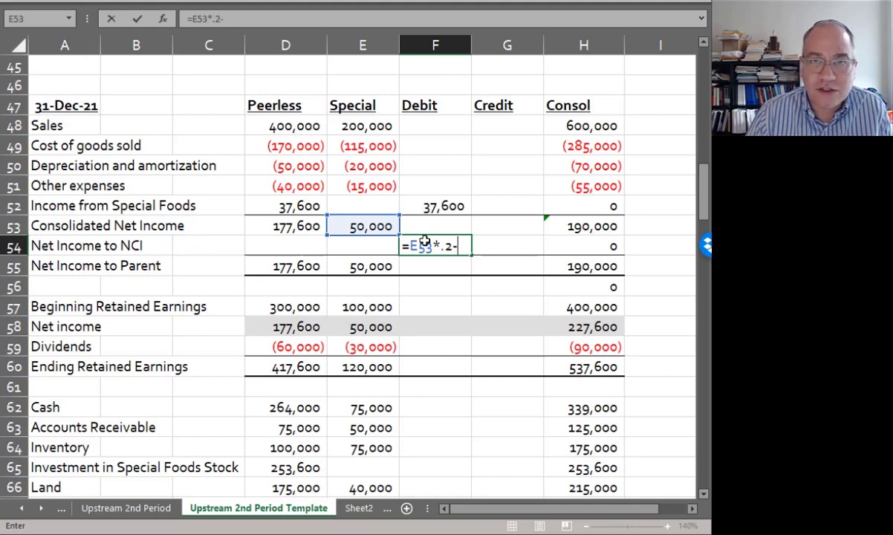
type("600")
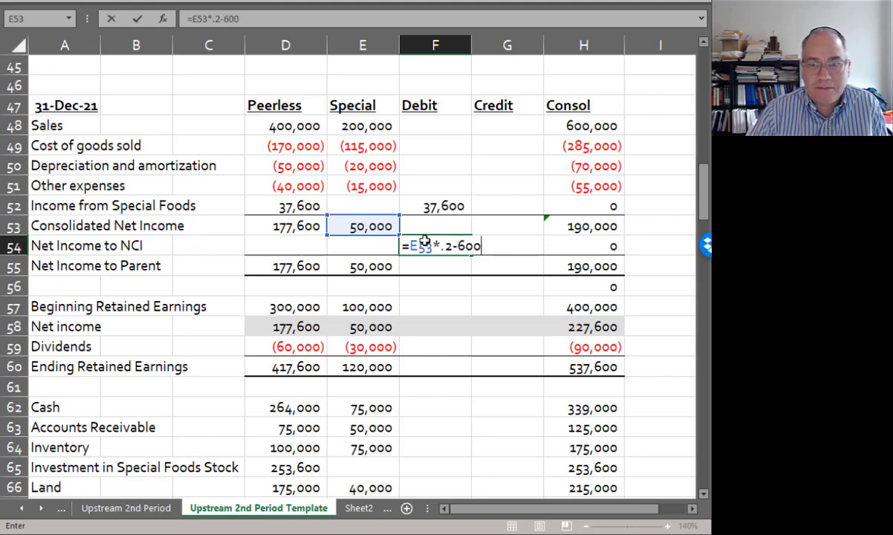
key("Return")
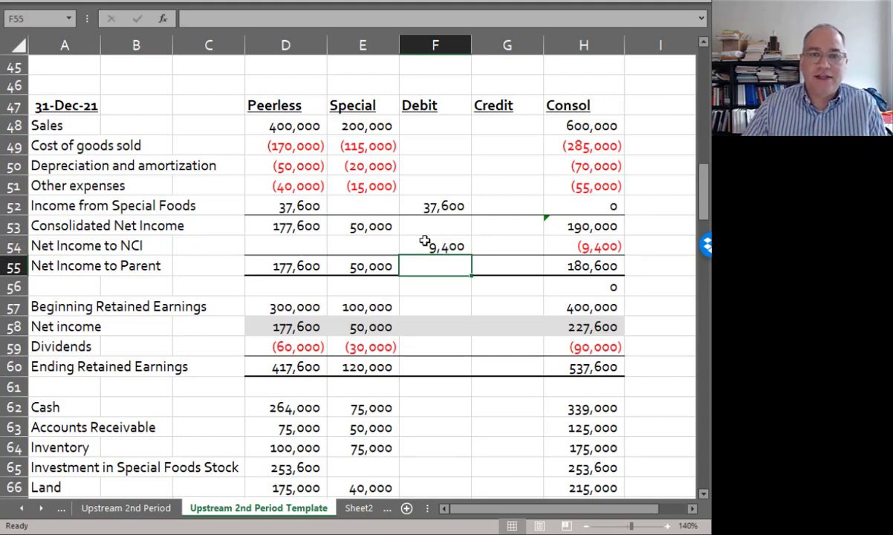
left_click(424, 240)
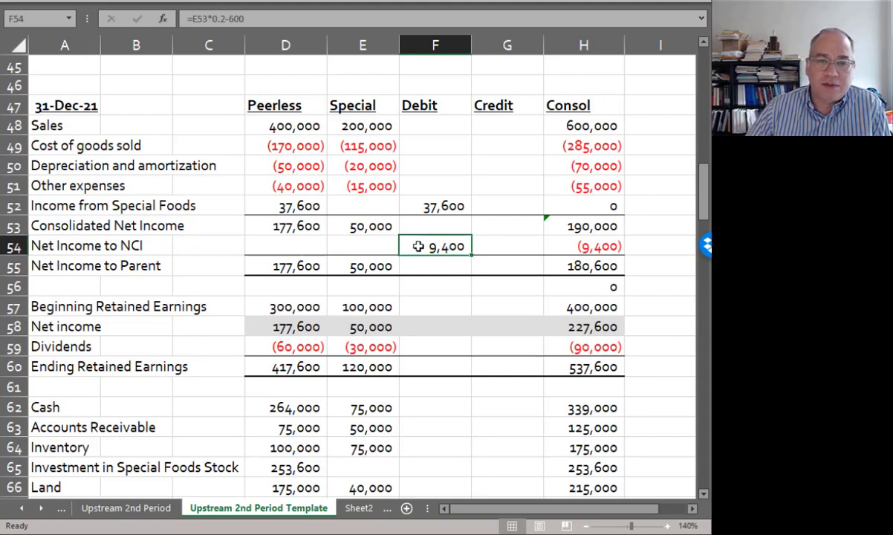
left_click(362, 224)
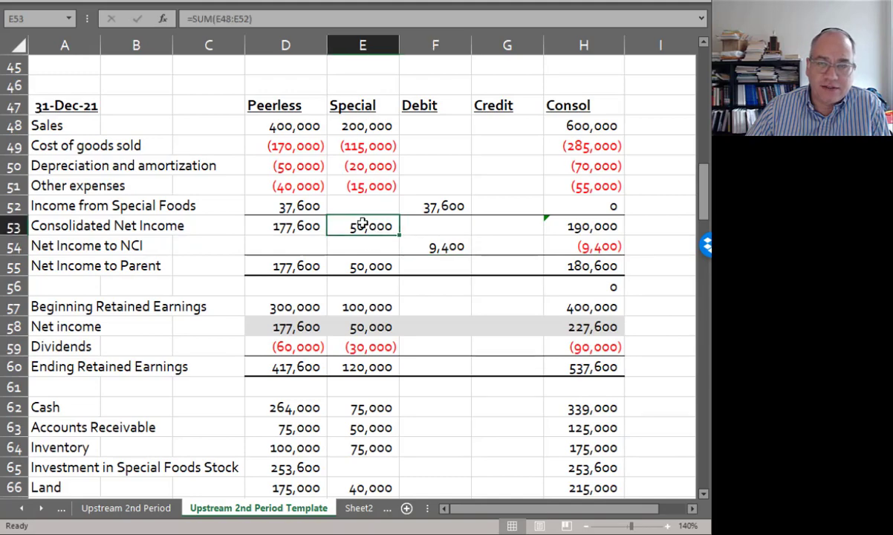
left_click(418, 242)
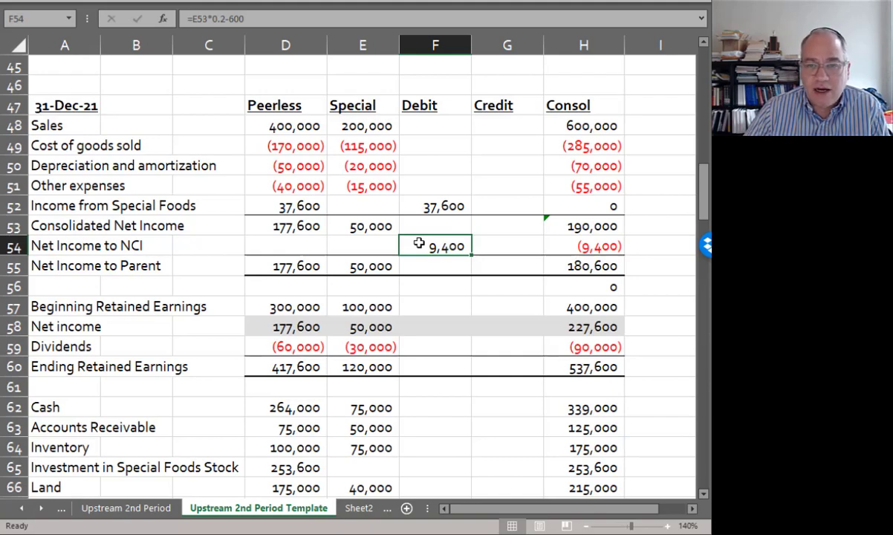
left_click(360, 230)
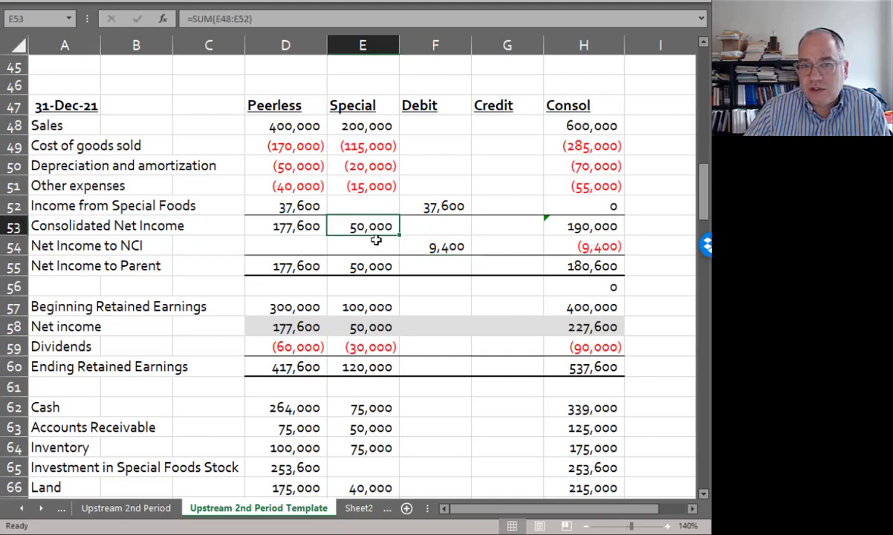
left_click(425, 247)
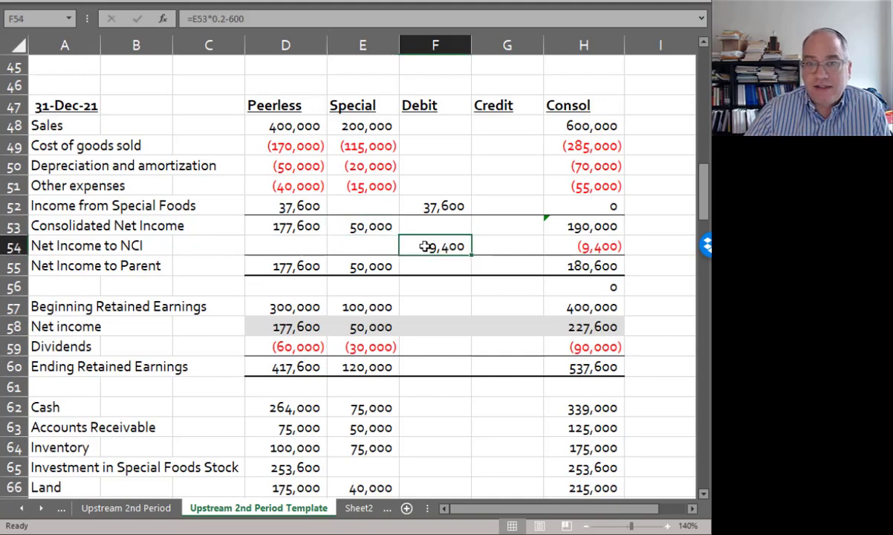
Step: Eliminate Special's Beginning Retained Earnings by entering =E57 in the Debit cell F57
left_click(420, 310)
type("=")
key("Left")
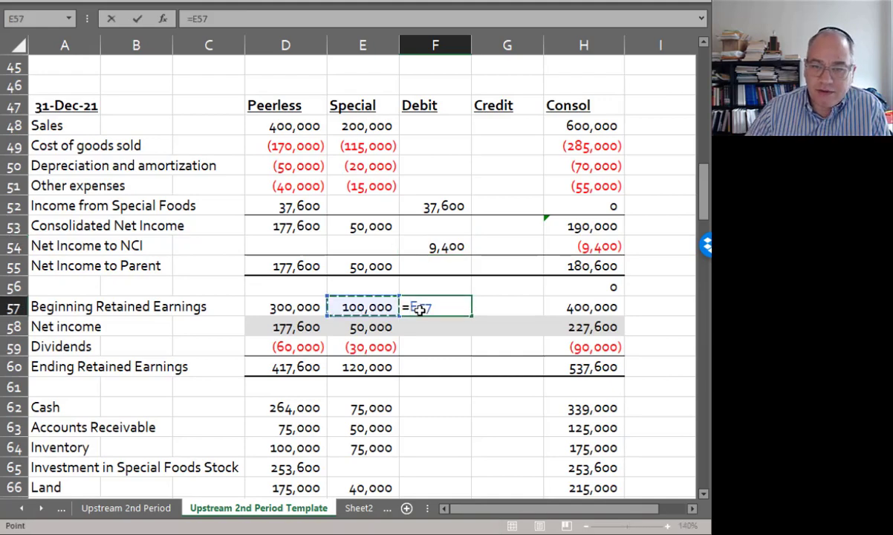
key("Return")
Step: Eliminate Special's Dividends by entering the negative of E59 in the Credit cell G59
key("Return")
key("Right")
type("=-")
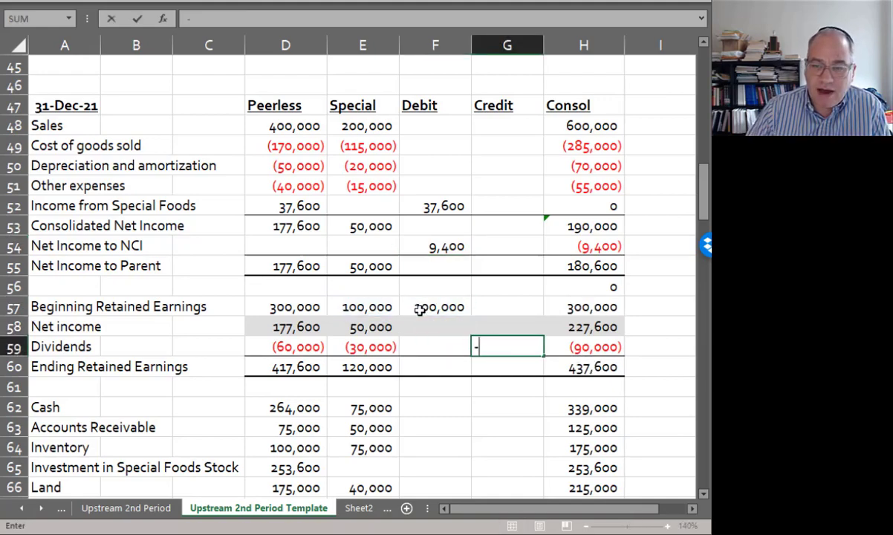
key("Left")
key("Left")
key("Return")
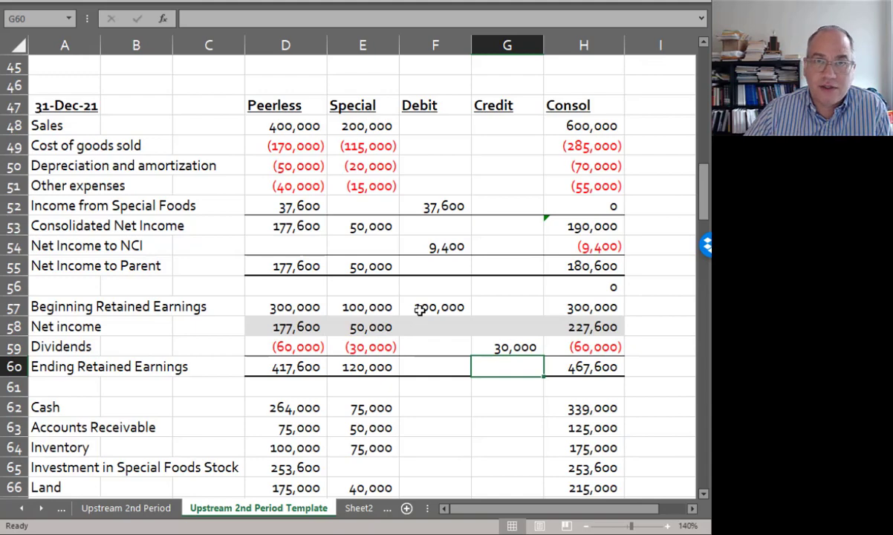
Step: Eliminate Special's Common stock by entering =E73 in the Debit cell F73
scroll(420, 313, "down", 2)
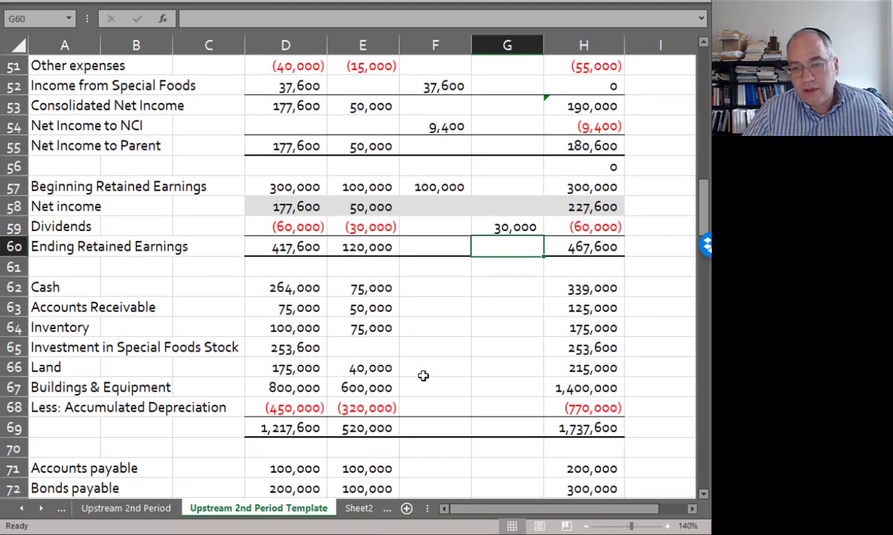
scroll(507, 345, "down", 4)
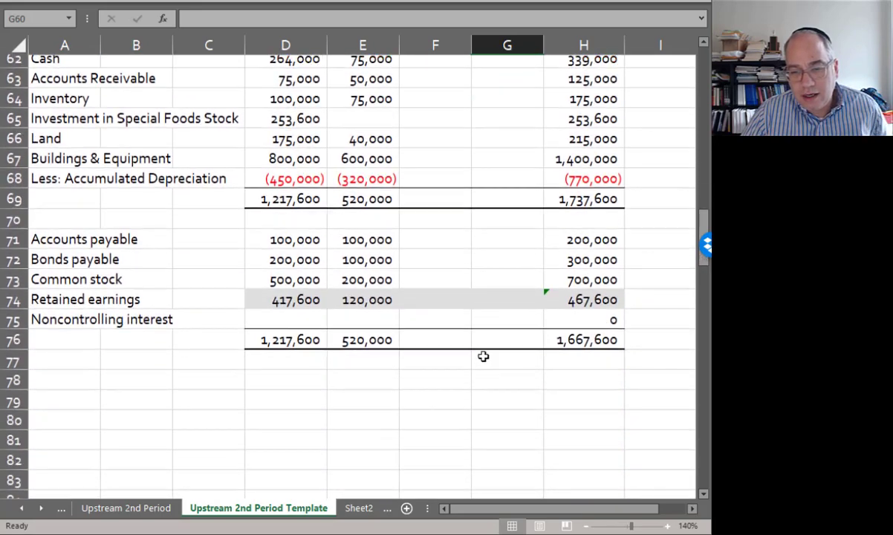
left_click(433, 261)
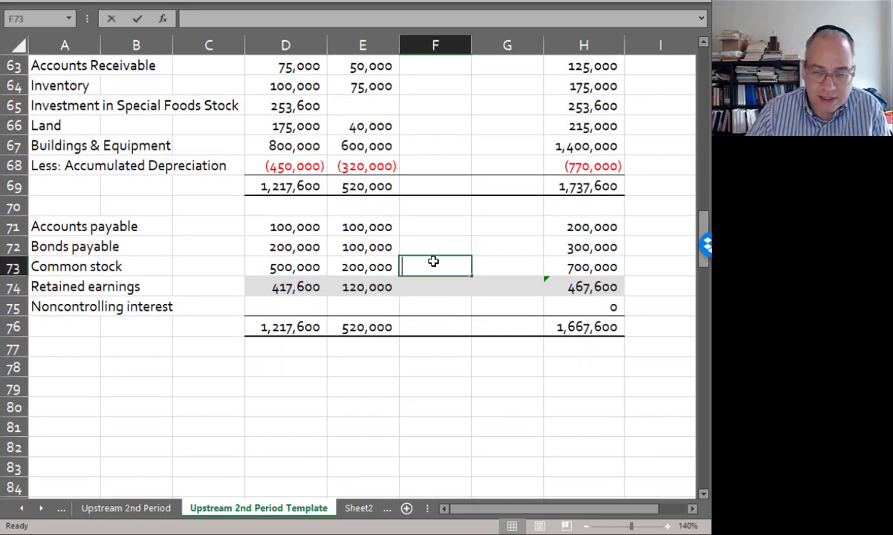
type("=")
key("Left")
key("Return")
Step: Eliminate Investment in Special Foods Stock by entering =D65 in the Credit cell G65
scroll(433, 261, "up", 3)
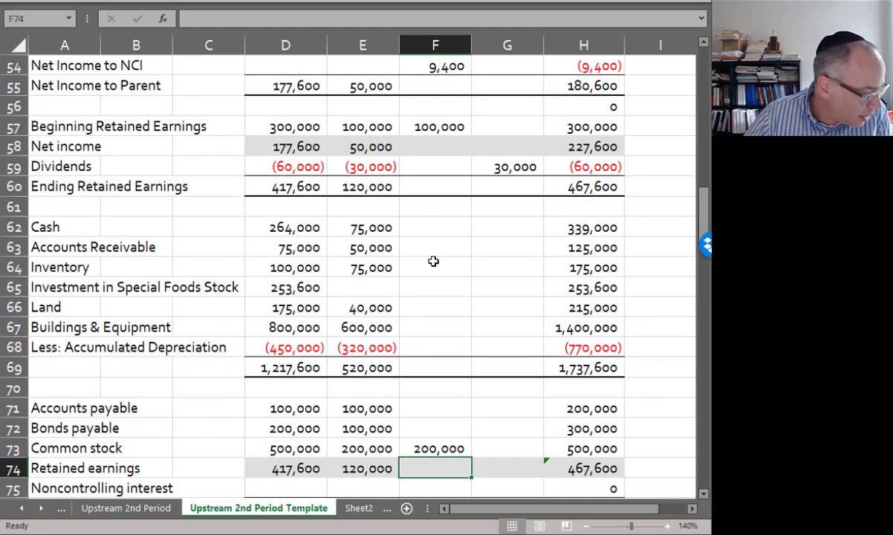
left_click(520, 291)
type("=")
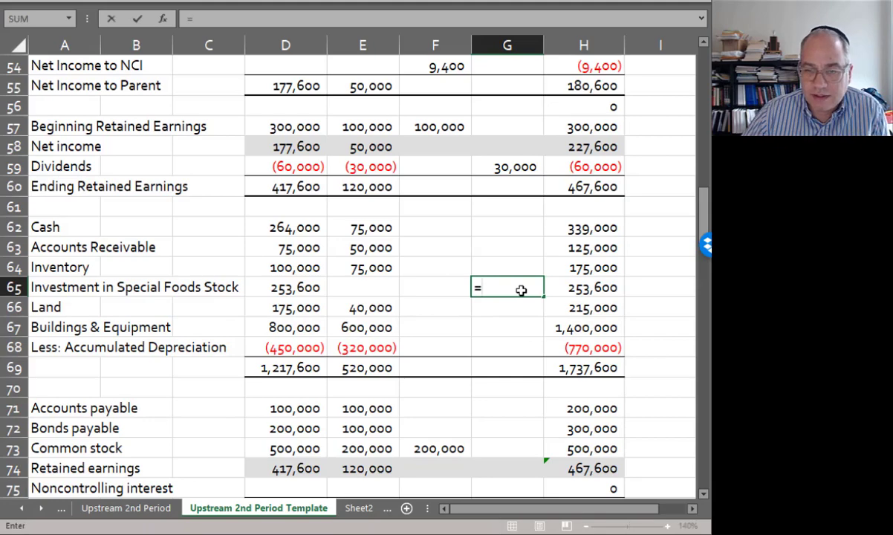
left_click(286, 290)
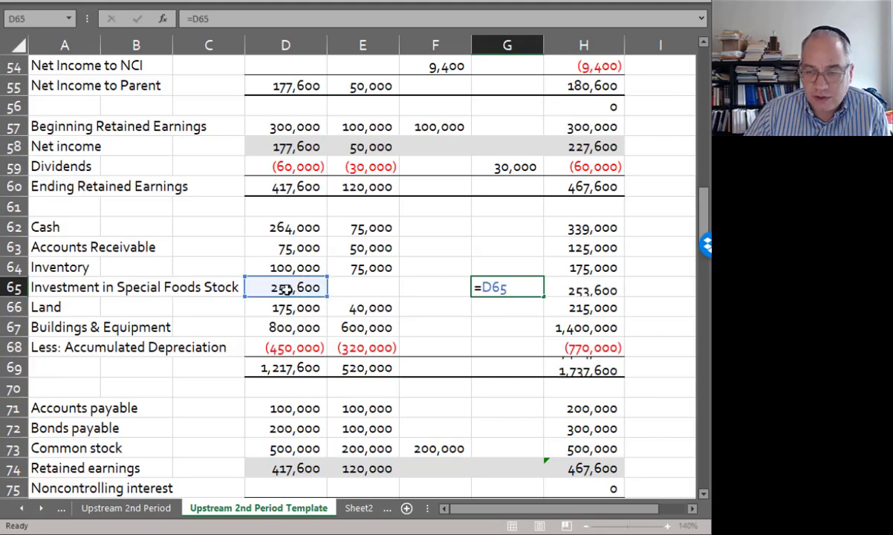
key("Return")
Step: Enter the Noncontrolling interest credit in G75 as the balancing amount, =F52+F54+F57-G59-G65+F73
scroll(287, 290, "down", 1)
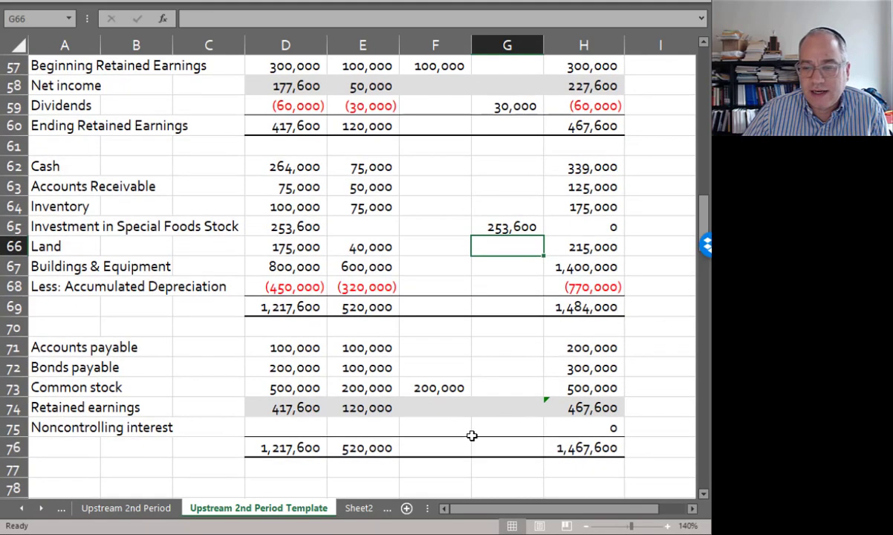
left_click(514, 429)
type("=")
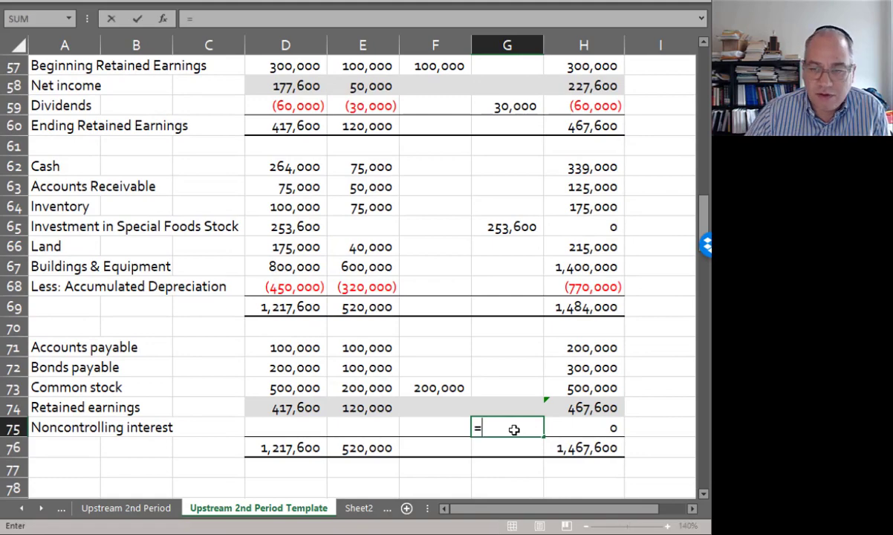
scroll(513, 430, "up", 5)
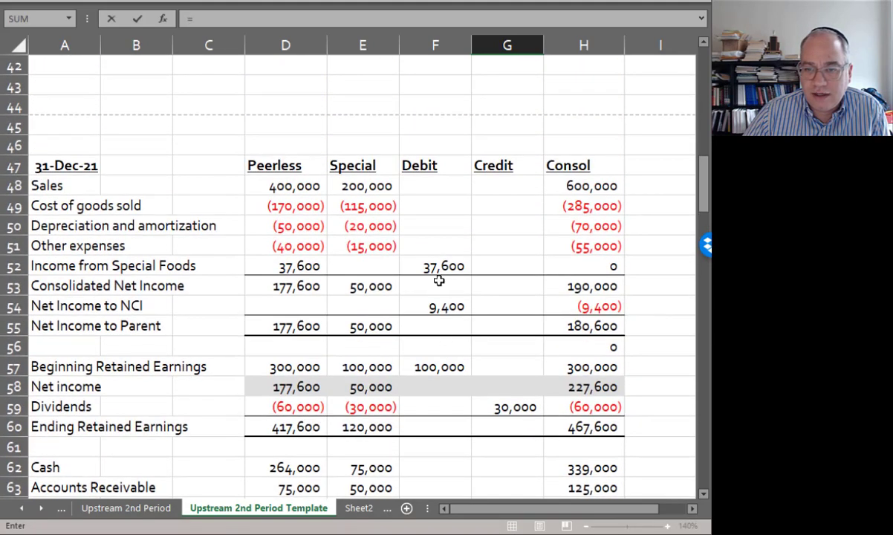
left_click(438, 268)
type("+")
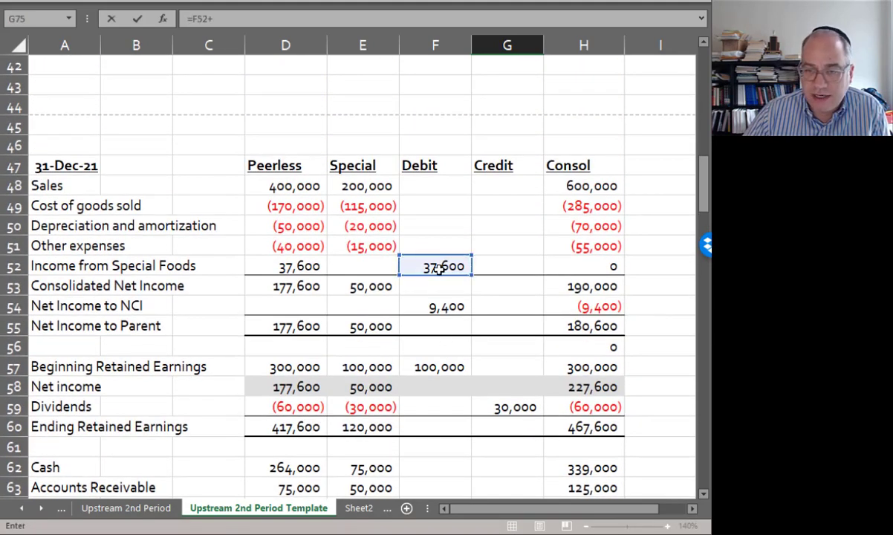
left_click(438, 311)
type("+")
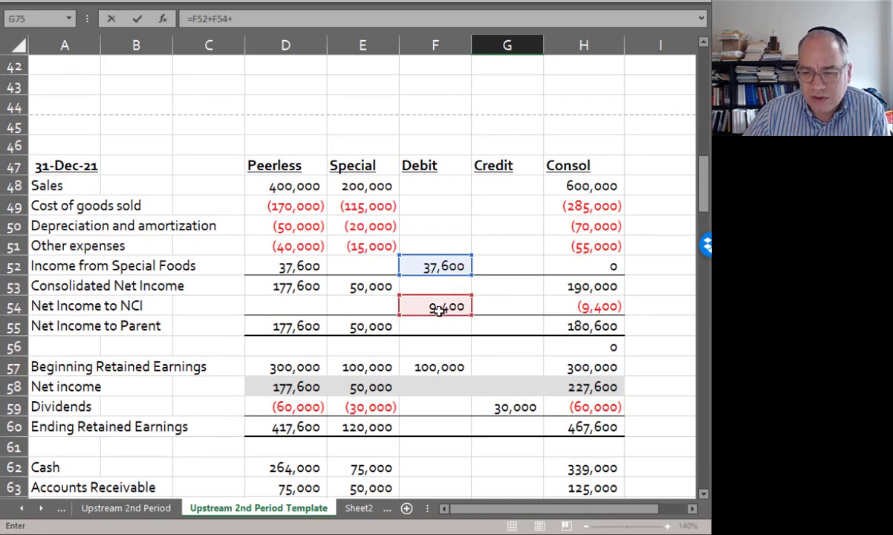
left_click(439, 369)
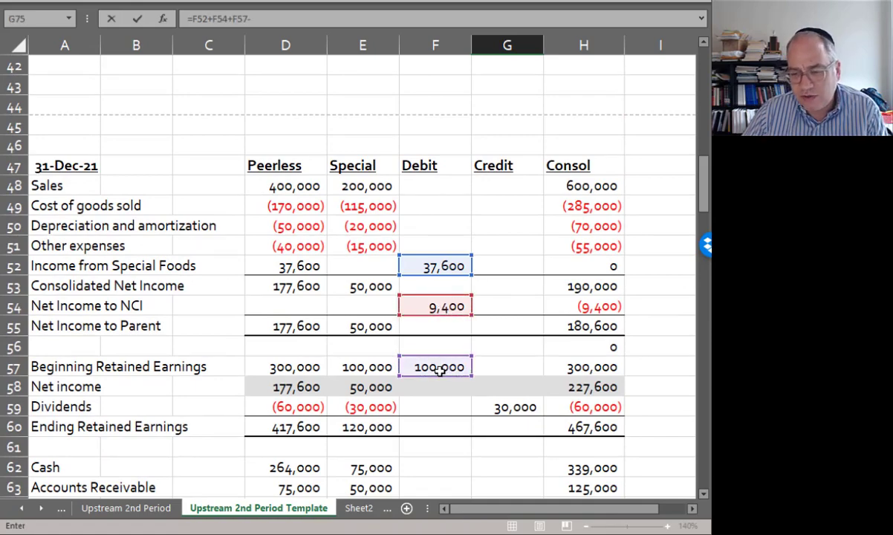
type("-")
left_click(496, 405)
scroll(499, 408, "down", 4)
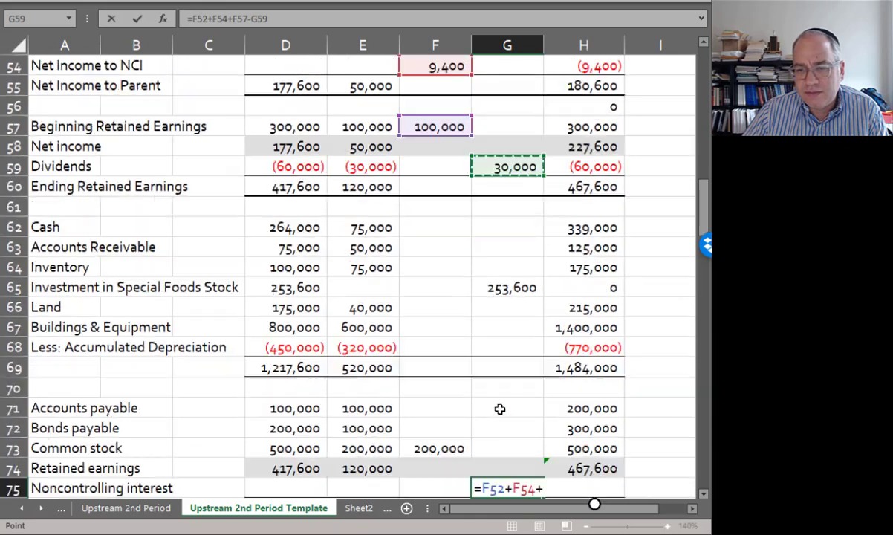
type("-")
left_click(504, 287)
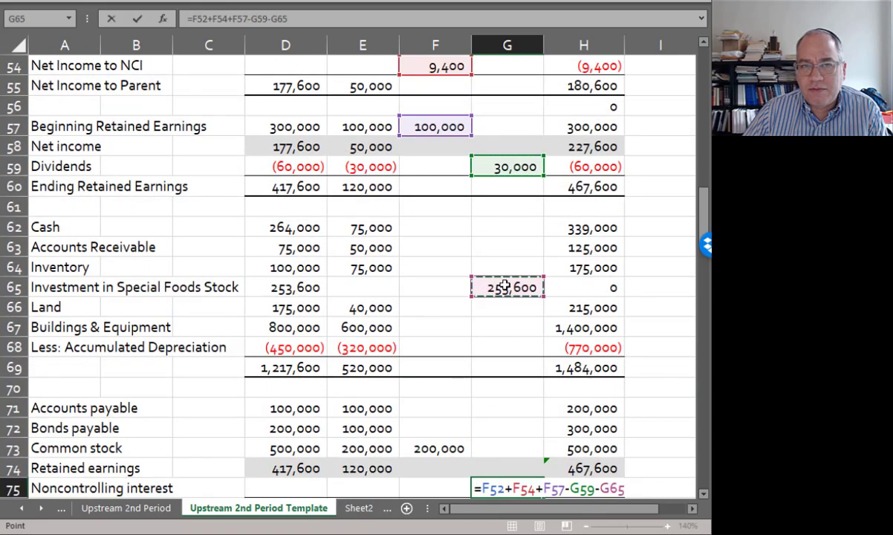
type("+")
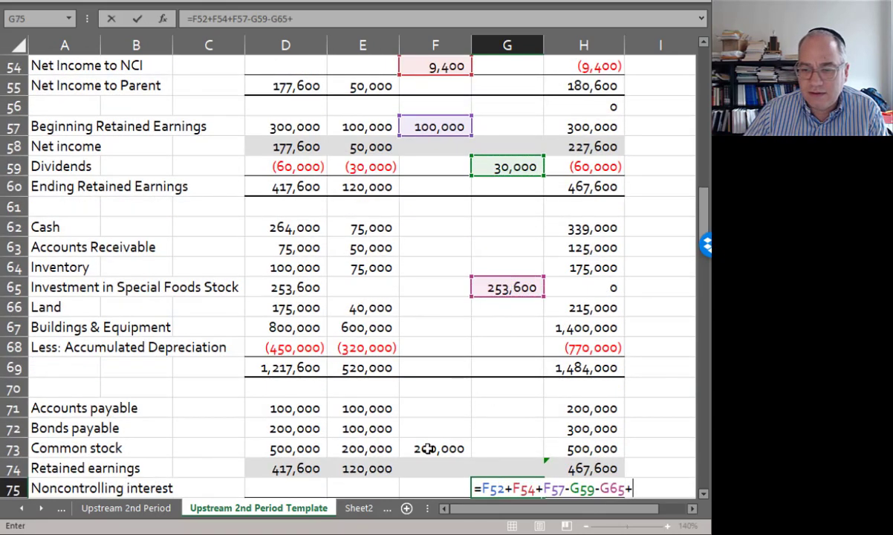
left_click(425, 450)
key("Return")
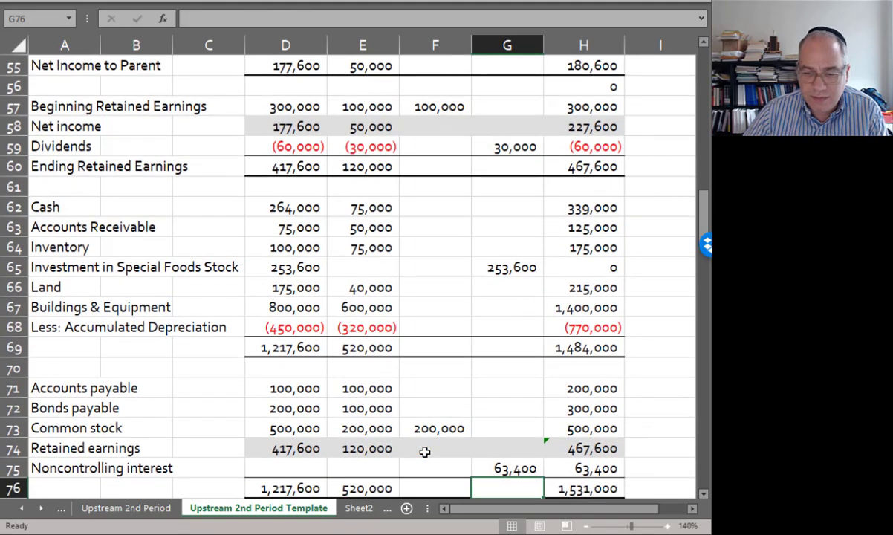
left_click(501, 469)
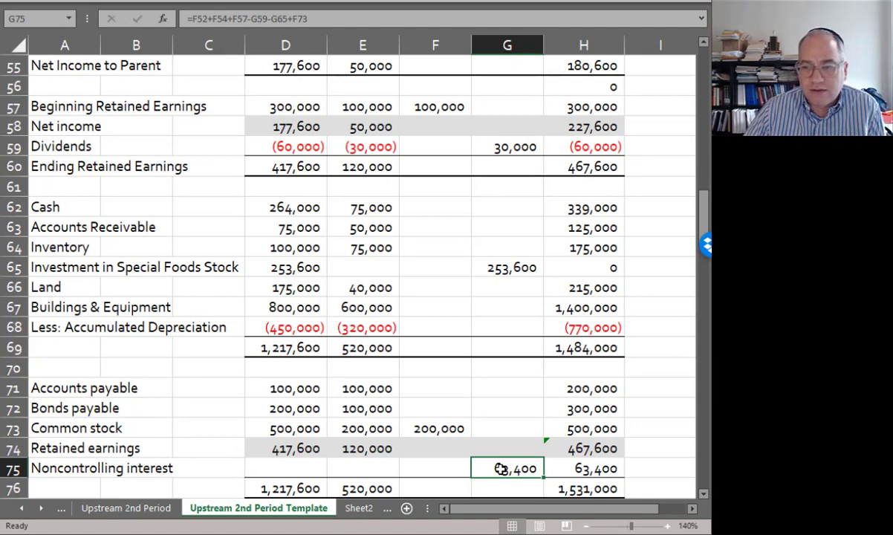
Step: Enter a 300,000 debit for Accumulated Depreciation in F68
scroll(502, 430, "up", 4)
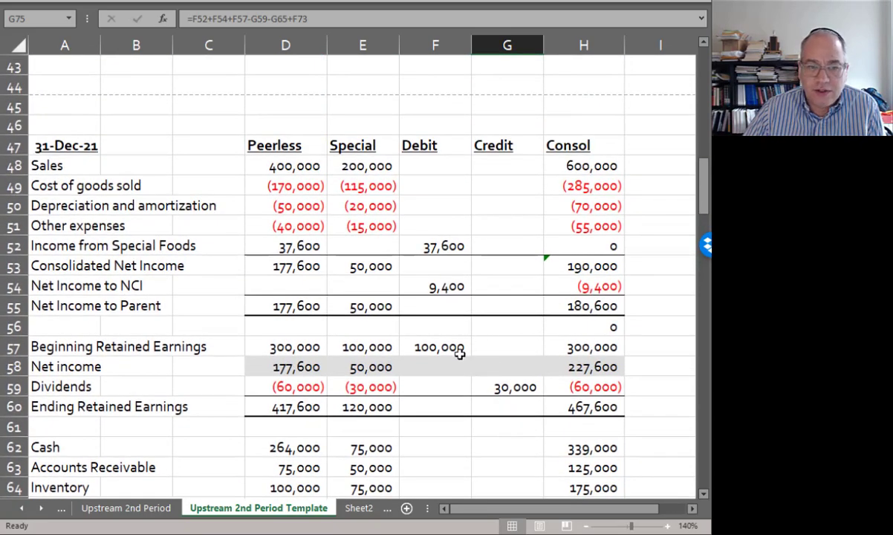
scroll(456, 365, "down", 2)
scroll(456, 369, "down", 1)
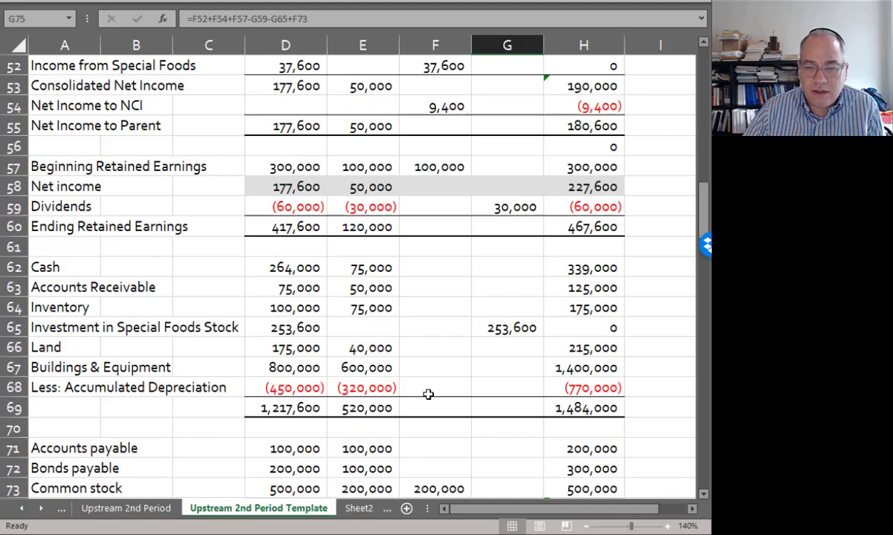
left_click(428, 391)
type("300000")
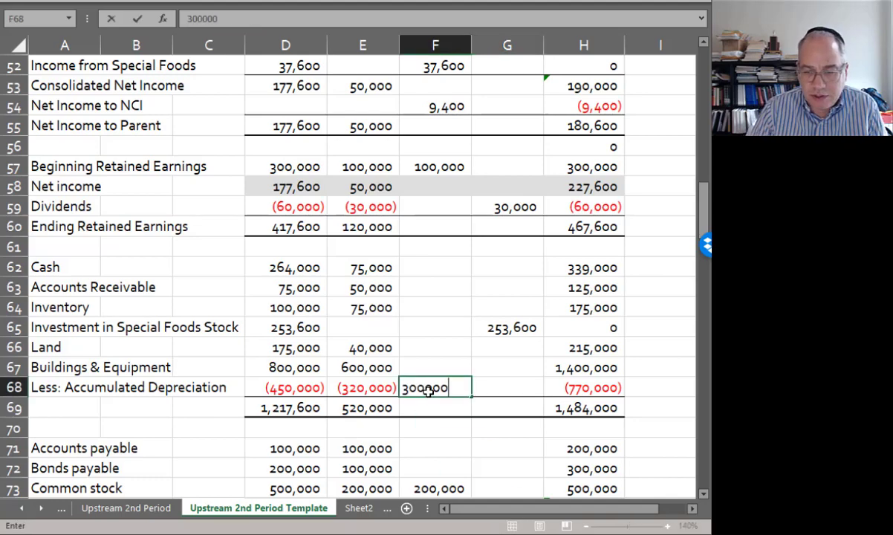
key("Tab")
Step: Enter the offsetting Buildings & Equipment credit in G67, linked to the Accumulated Depreciation debit in F68
key("Up")
type("=")
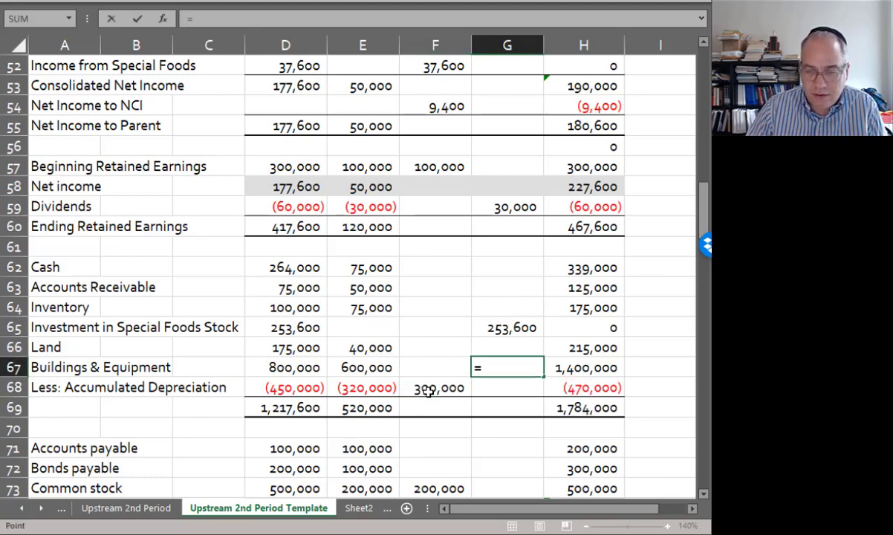
left_click(428, 392)
key("Return")
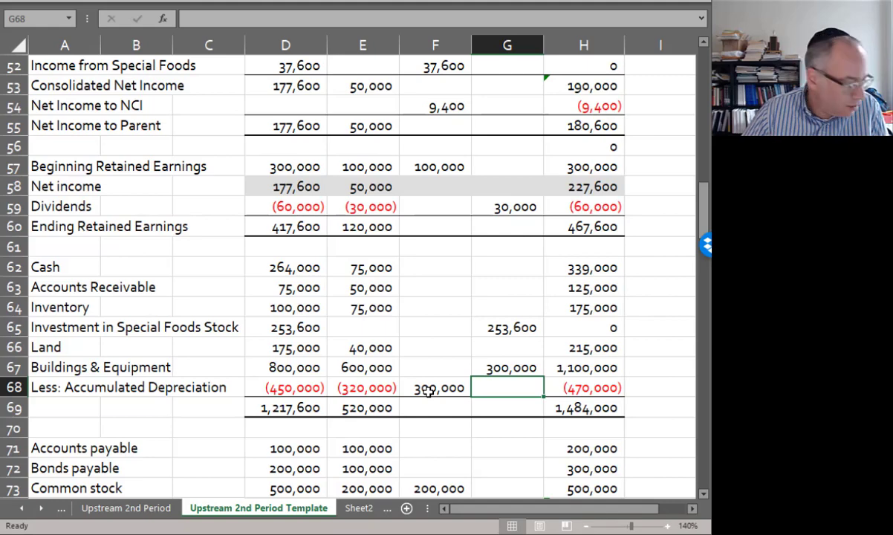
Step: Eliminate the intercompany sale by linking the Sales Debit cell F48 to the intercompany sales price in E29
scroll(428, 391, "up", 3)
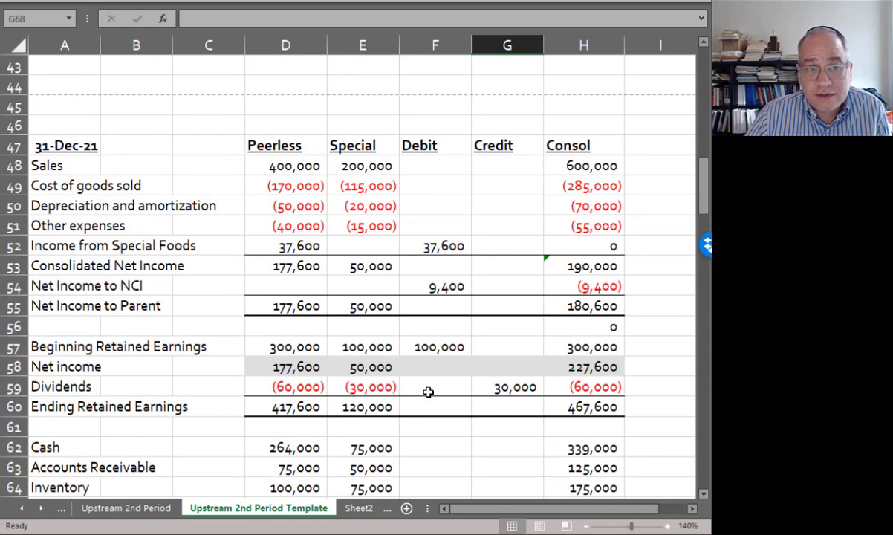
left_click(445, 165)
type("=")
scroll(445, 165, "up", 6)
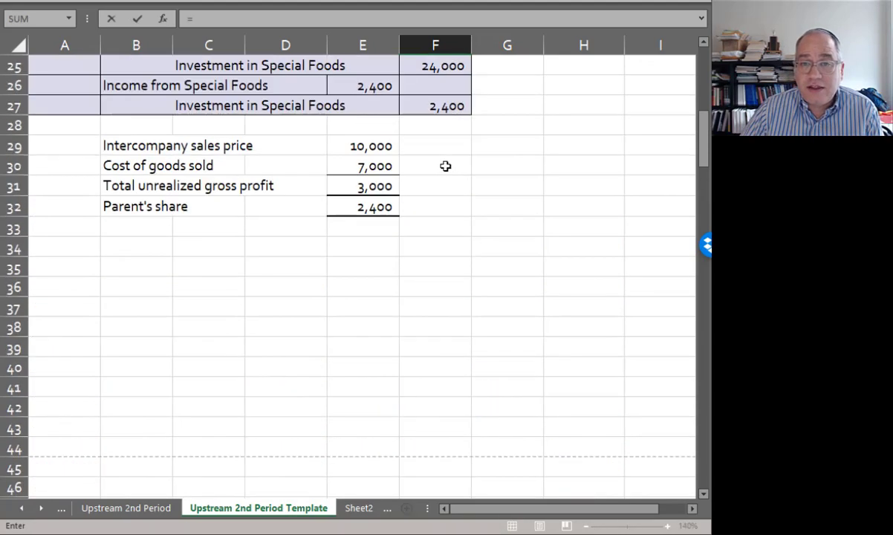
left_click(370, 145)
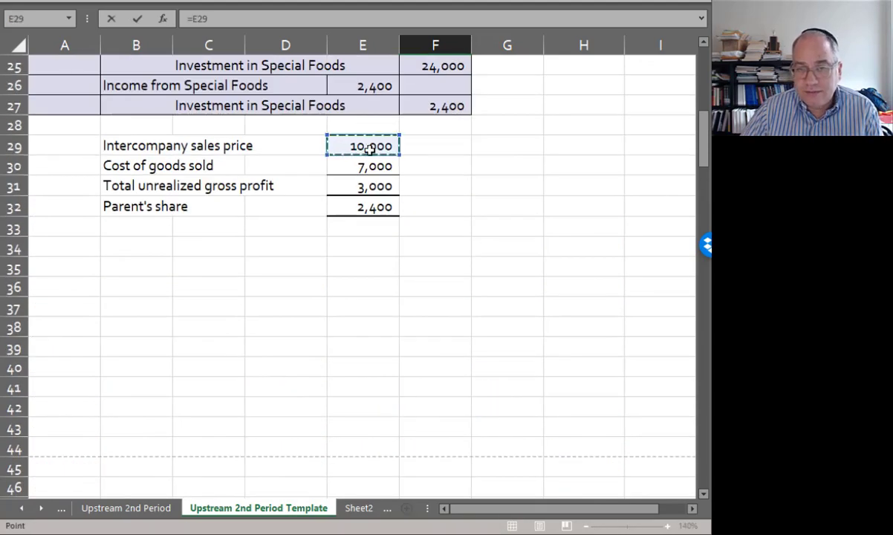
key("Return")
Step: Enter the Cost of goods sold credit in G49, linked to the intercompany cost of goods sold in E30
left_click(498, 486)
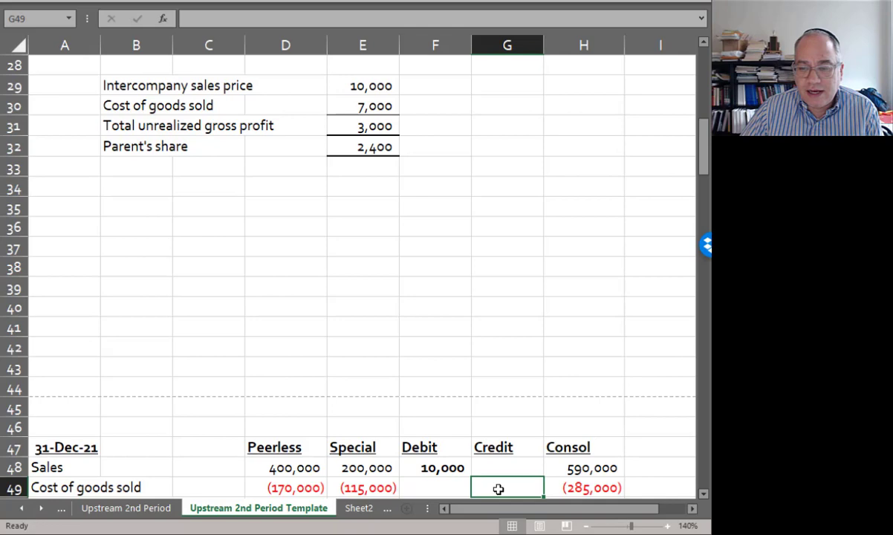
type("=")
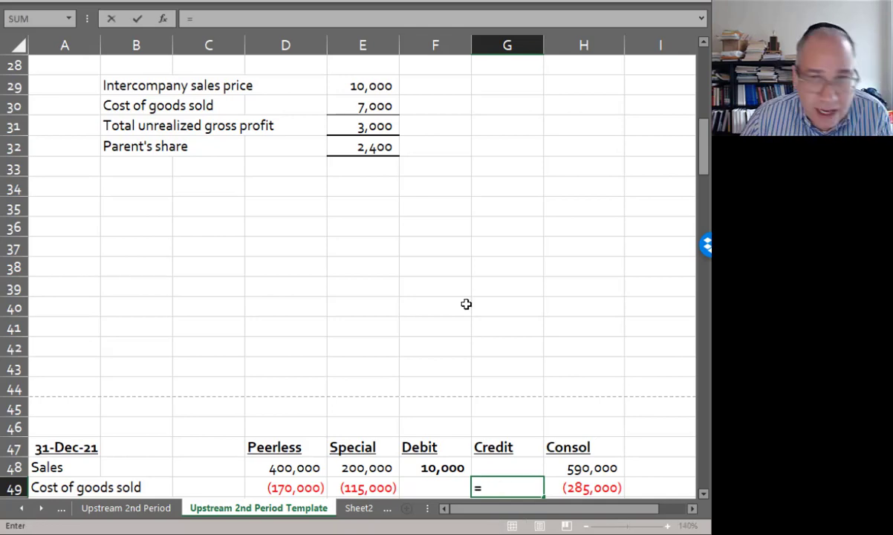
left_click(364, 106)
key("Return")
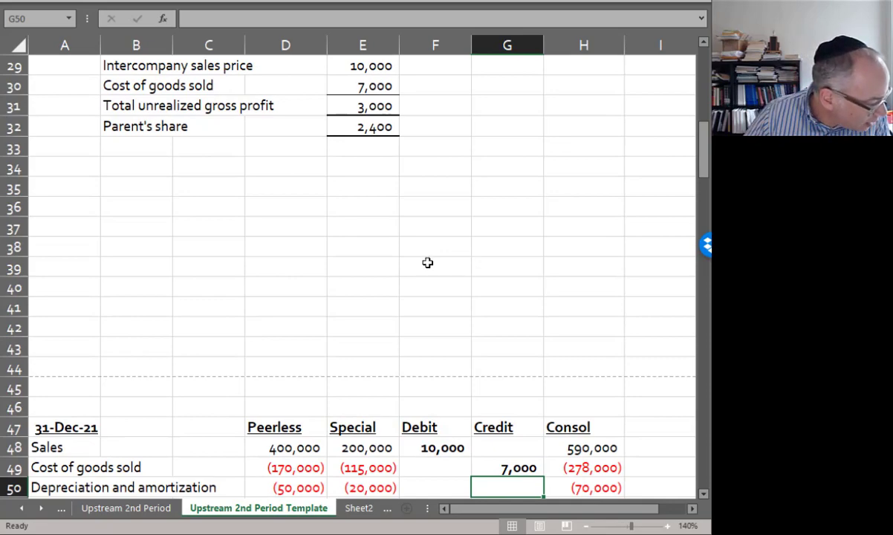
Step: Enter the Inventory credit in G64 as the Sales debit in F48 minus the Cost of goods sold credit in G49
scroll(427, 262, "down", 6)
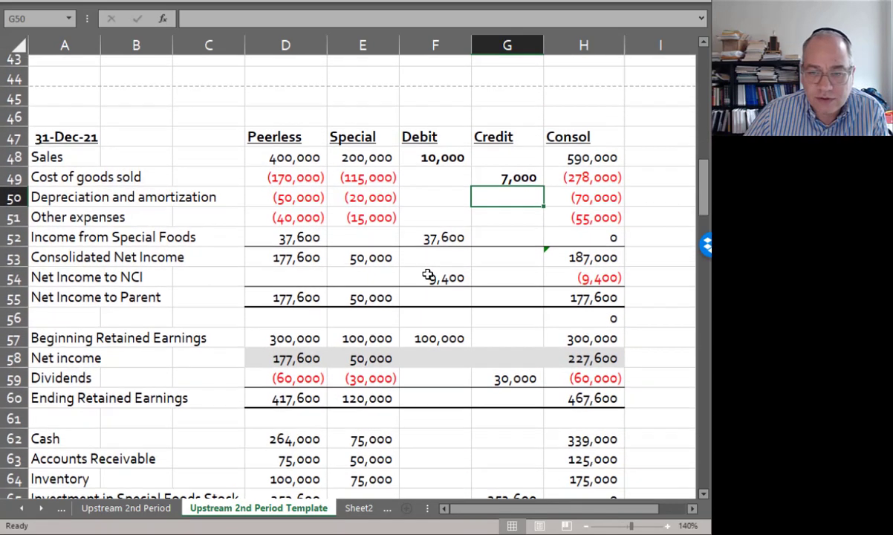
left_click(492, 407)
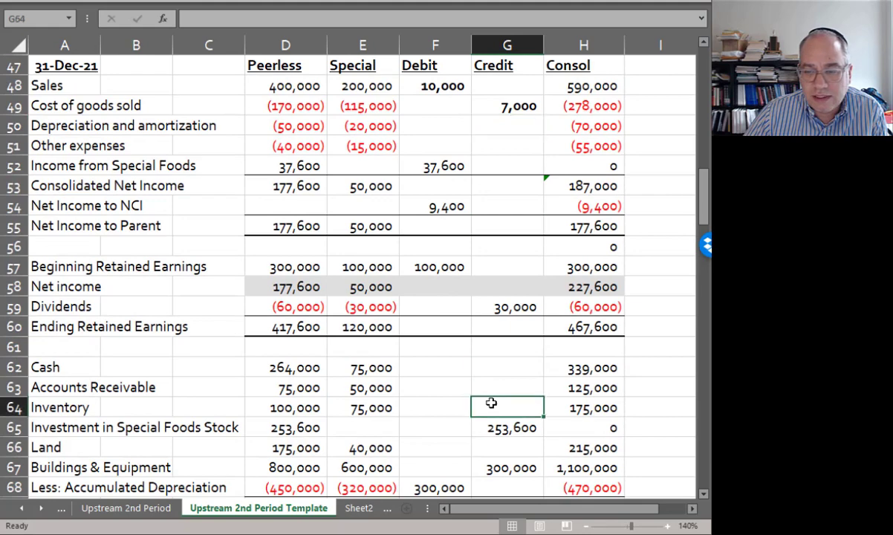
type("=")
scroll(472, 248, "up", 2)
left_click(437, 206)
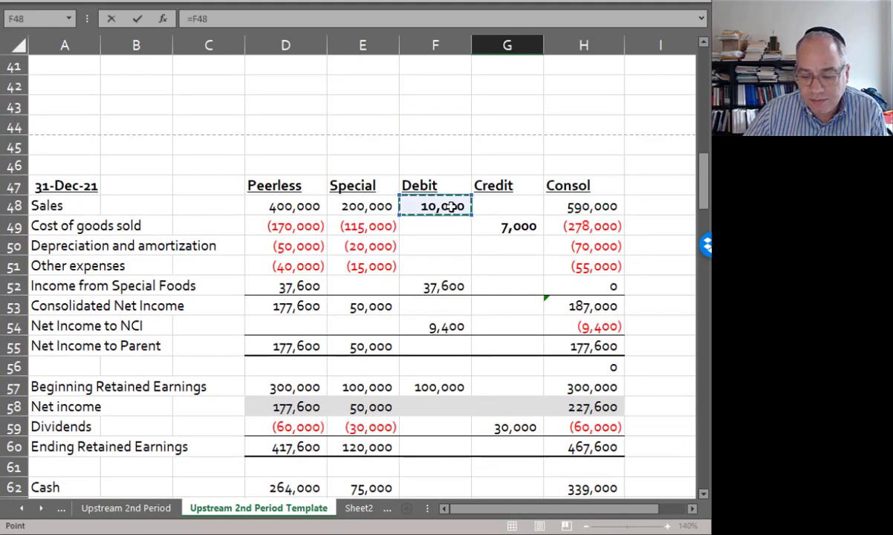
type("-")
left_click(511, 229)
key("Return")
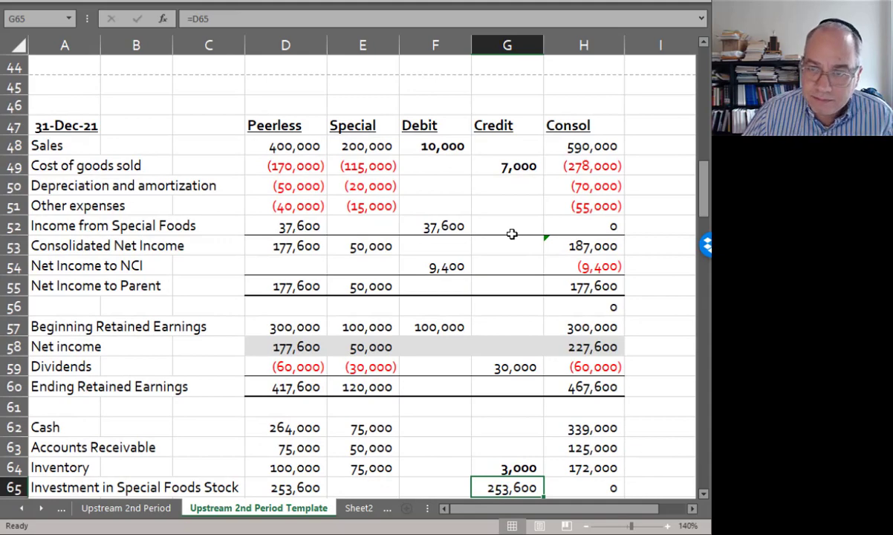
Step: Highlight the equity elimination entries in F52, F54, F57, G59, G65, F73 and G75 with a yellow fill
left_click(434, 226)
left_click(430, 266, "ctrl")
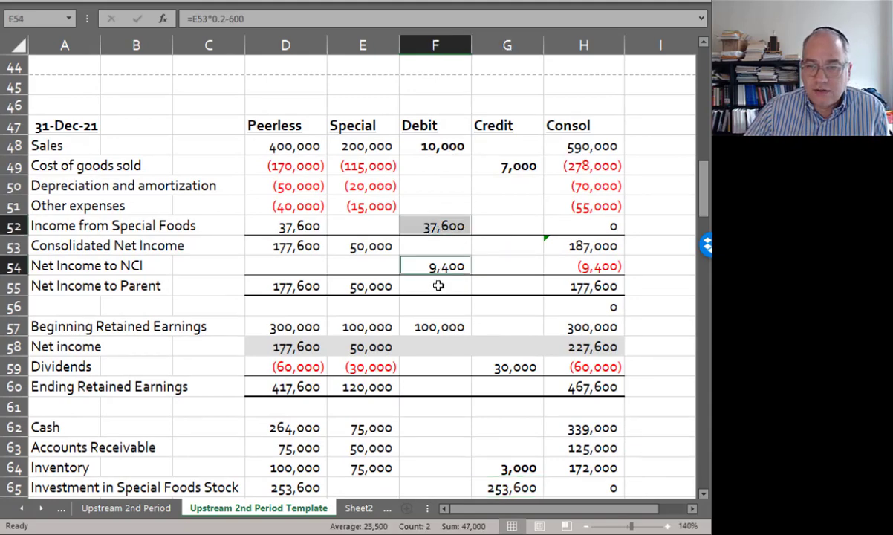
left_click(431, 324, "ctrl")
left_click(524, 369, "ctrl")
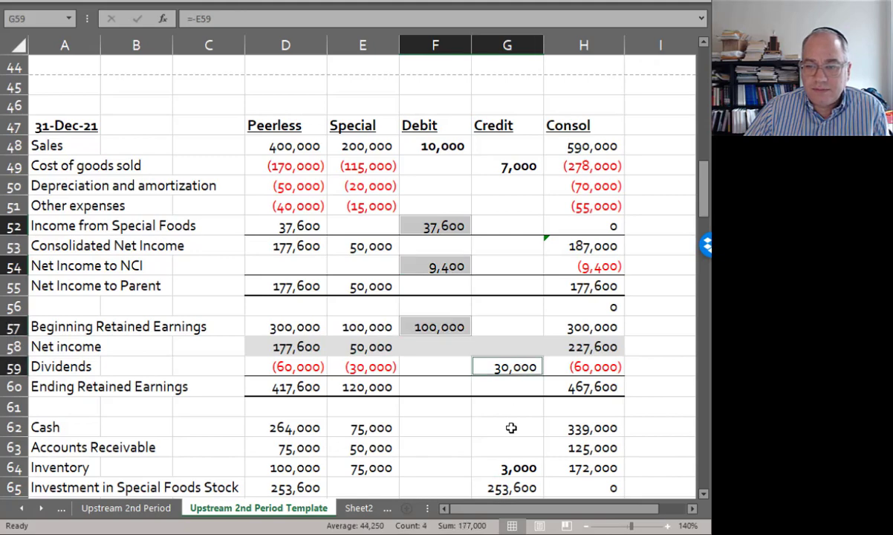
left_click(513, 487, "ctrl")
scroll(512, 483, "down", 4)
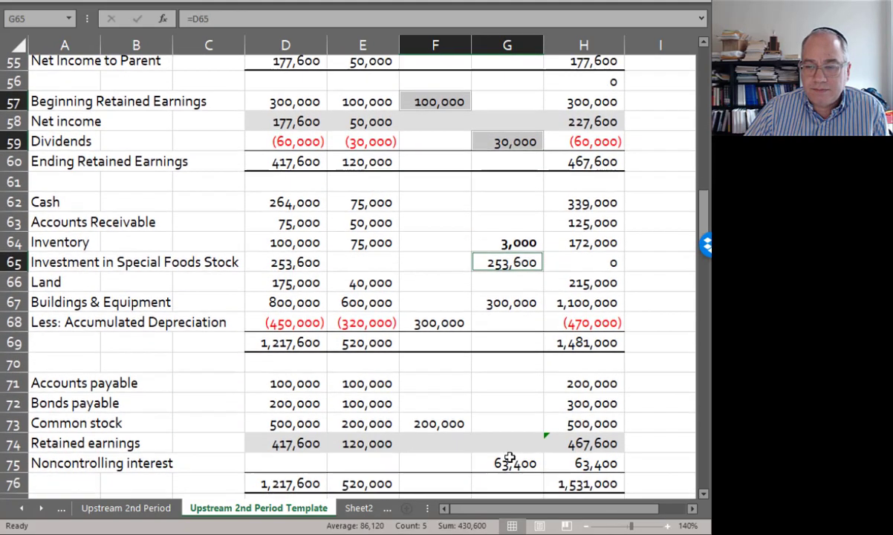
left_click(456, 407, "ctrl")
left_click(501, 448, "ctrl")
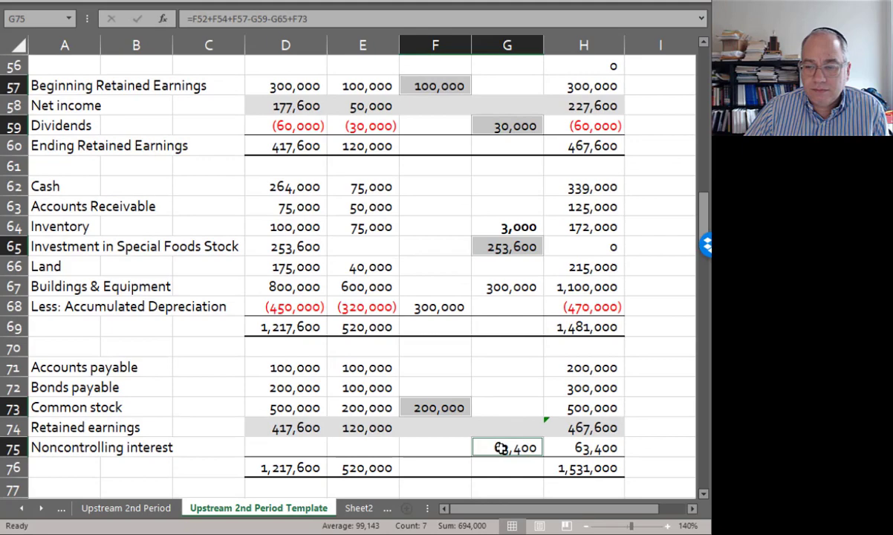
right_click(500, 448)
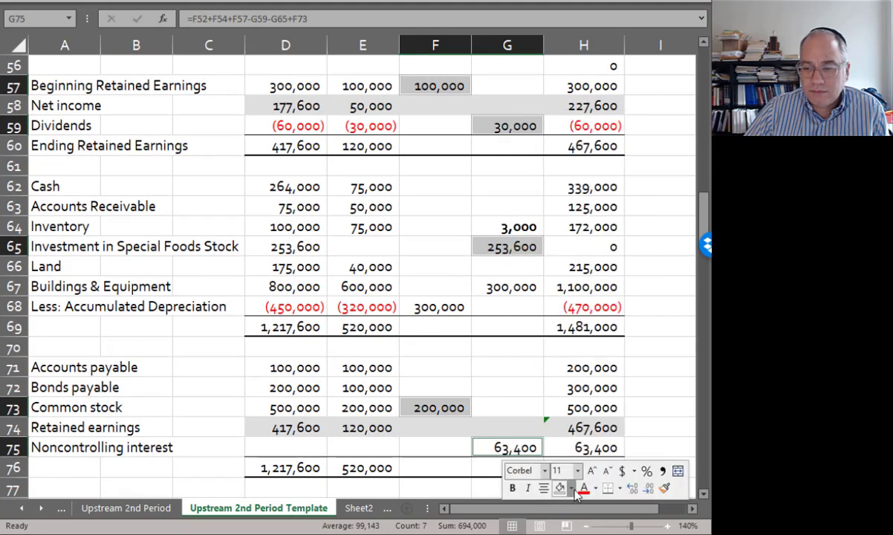
left_click(572, 488)
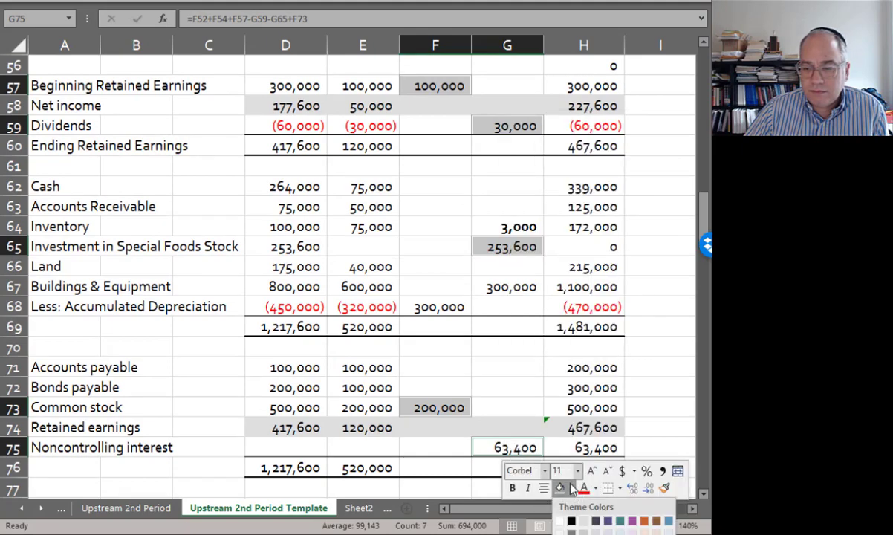
scroll(533, 387, "down", 2)
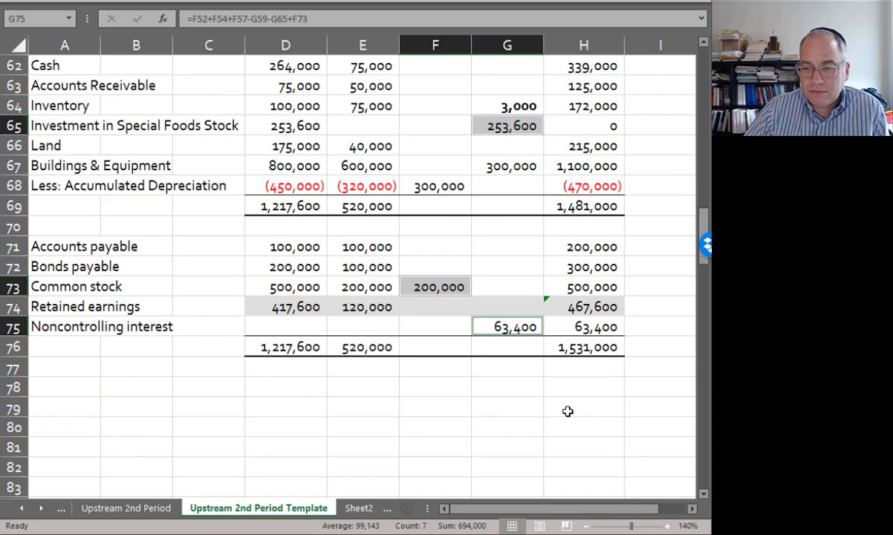
right_click(520, 324)
left_click(591, 301)
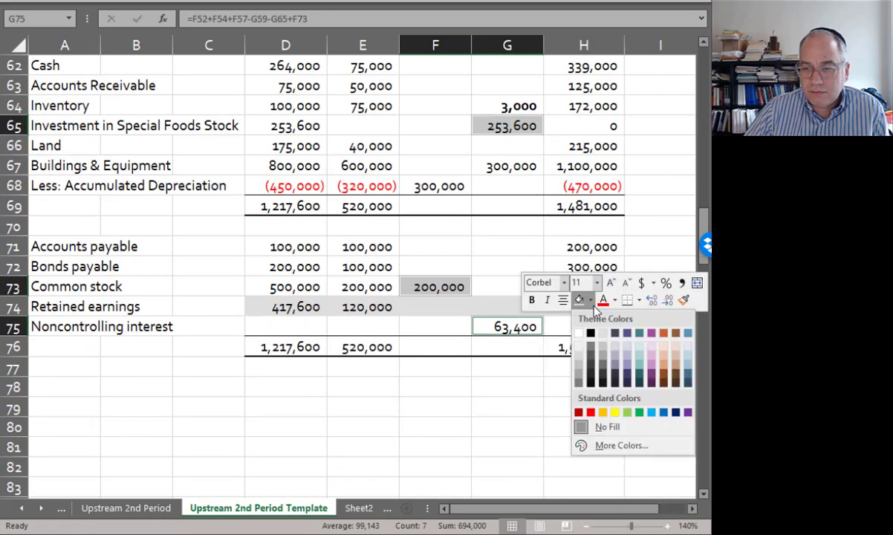
left_click(618, 392)
left_click(490, 409)
Step: Highlight the inventory transfer eliminations in F48, G49 and G64 with an orange fill
scroll(490, 409, "up", 3)
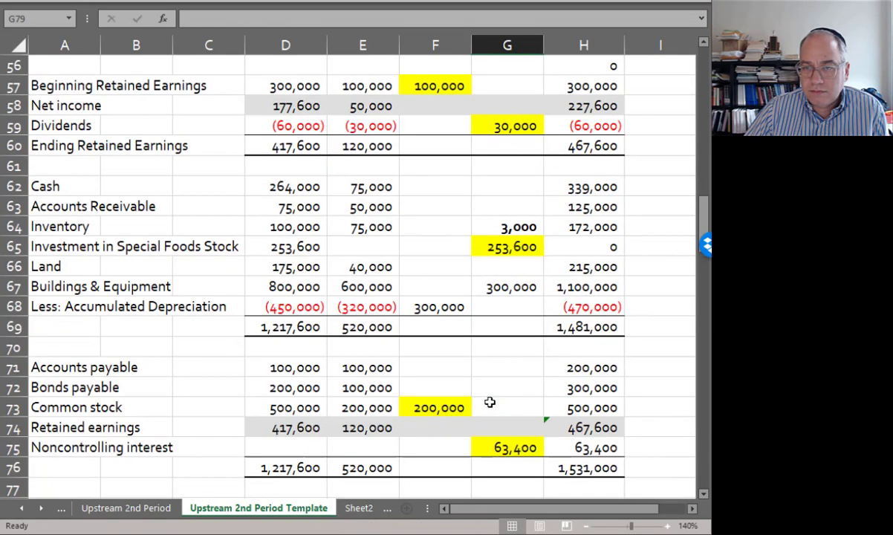
left_click(506, 285)
scroll(507, 285, "up", 1)
scroll(511, 294, "up", 2)
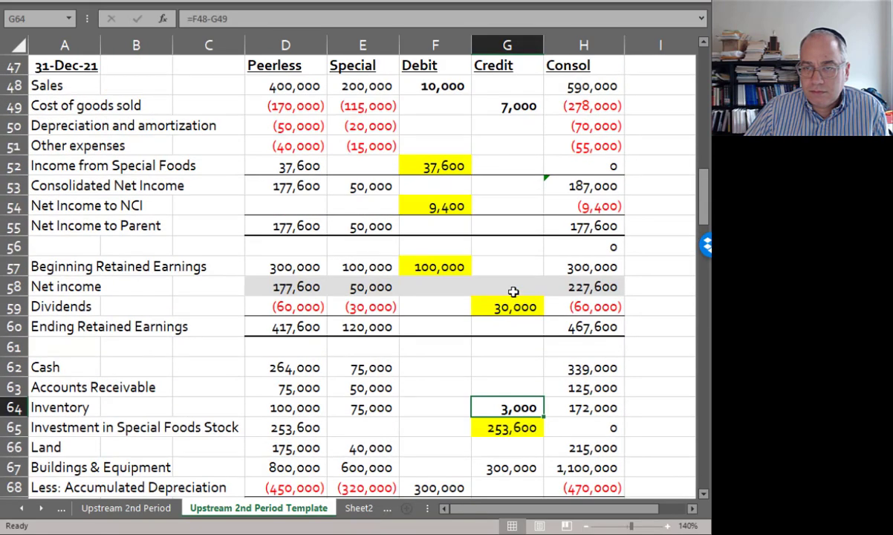
left_click(479, 101, "ctrl")
left_click(437, 86, "ctrl")
right_click(437, 85)
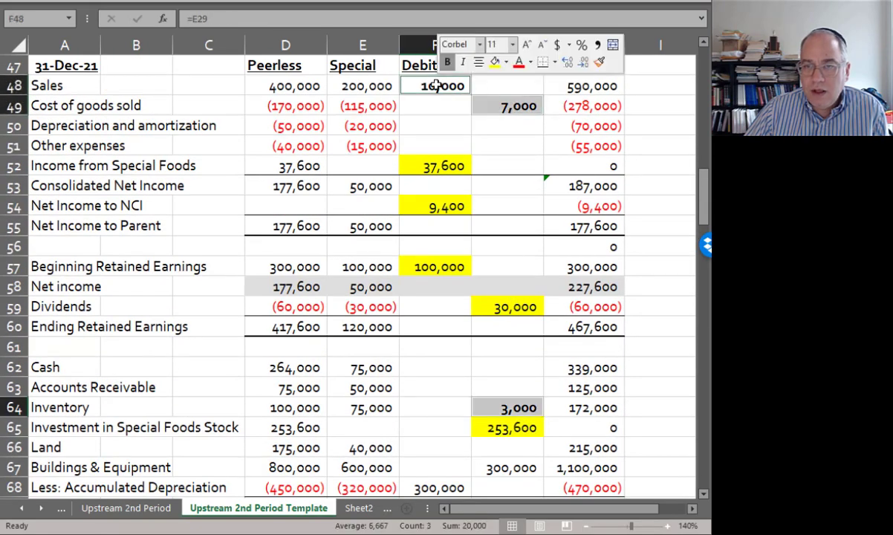
left_click(506, 63)
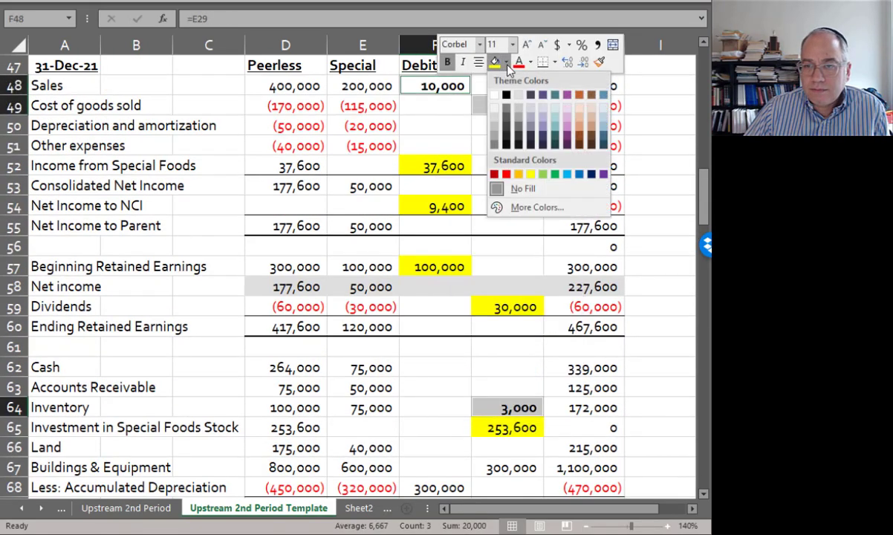
left_click(542, 174)
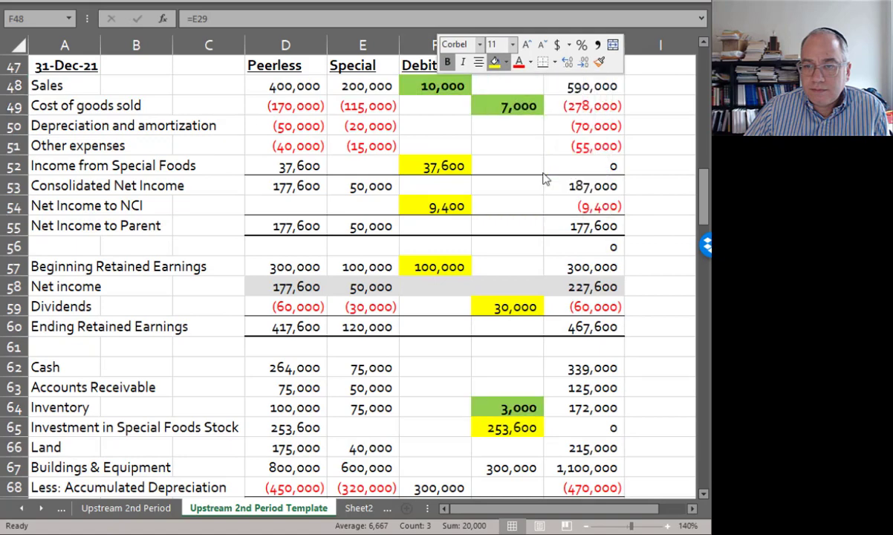
left_click(506, 63)
left_click(518, 176)
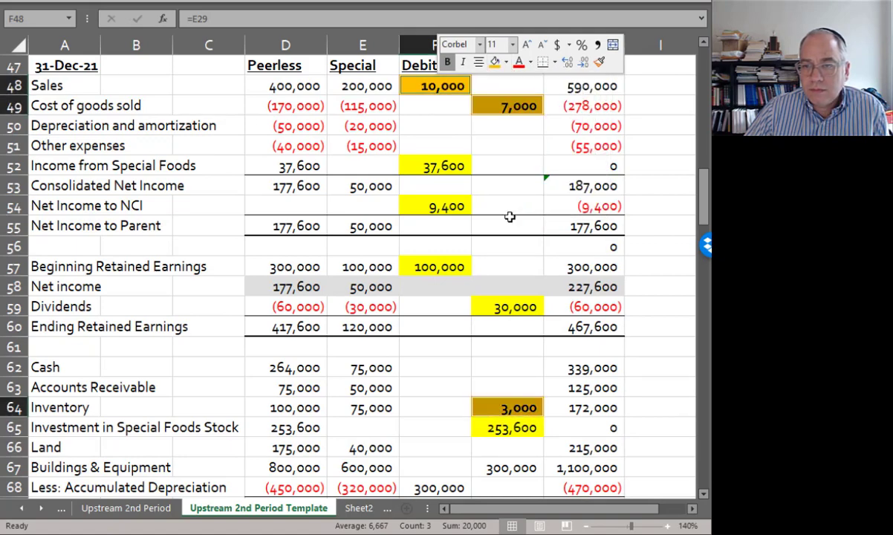
left_click(510, 216)
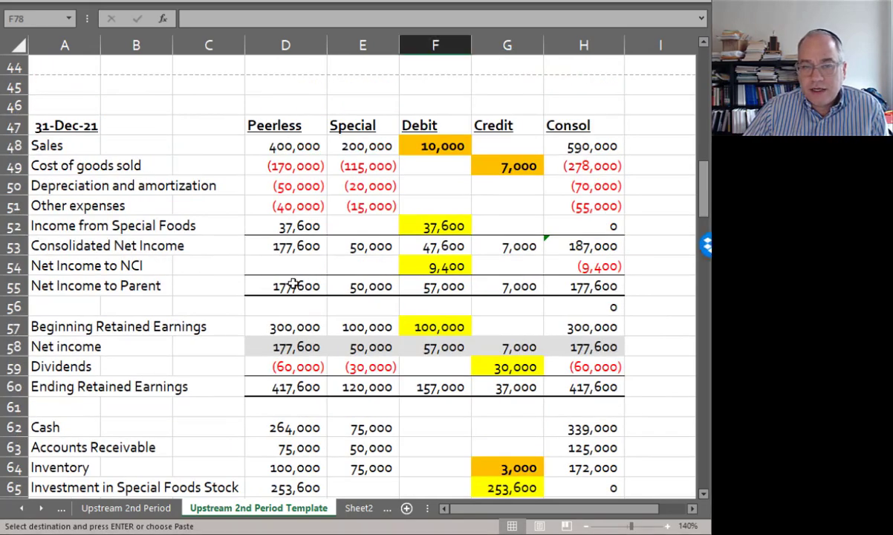
Step: Compare Peerless's Net Income to Parent and Ending Retained Earnings with the corresponding consolidated figures
left_click(267, 285)
left_click(581, 288)
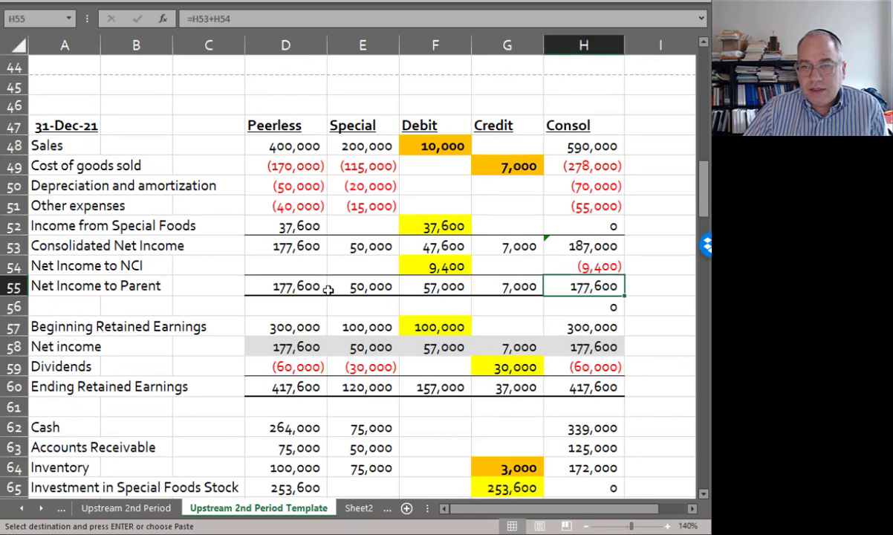
left_click(300, 285)
left_click(575, 291)
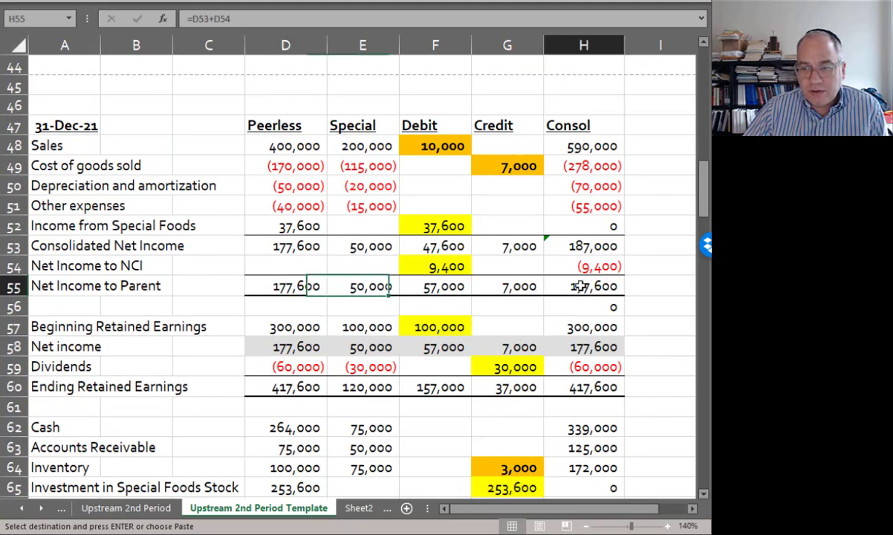
left_click(290, 385)
left_click(573, 394)
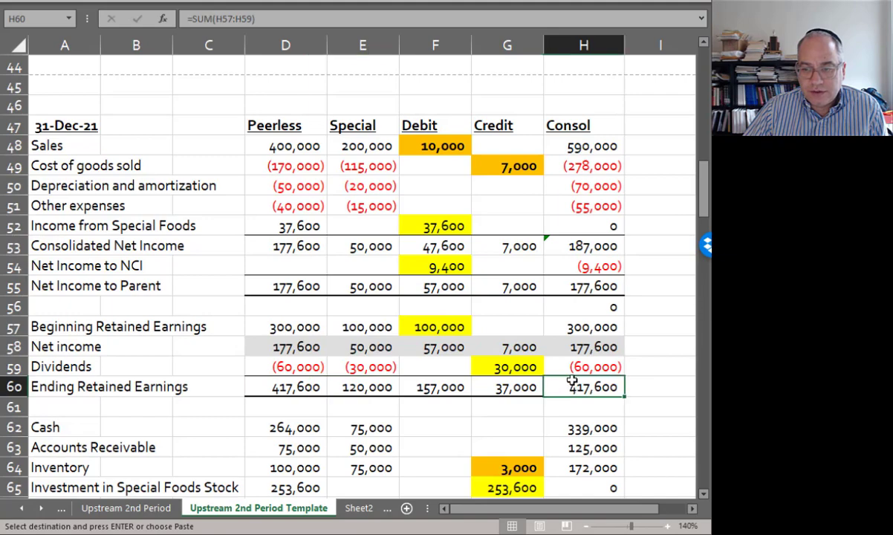
Step: Correct the dates of the Special Foods net income and dividend in A93 and A94 to 12/31/2022
scroll(573, 393, "down", 5)
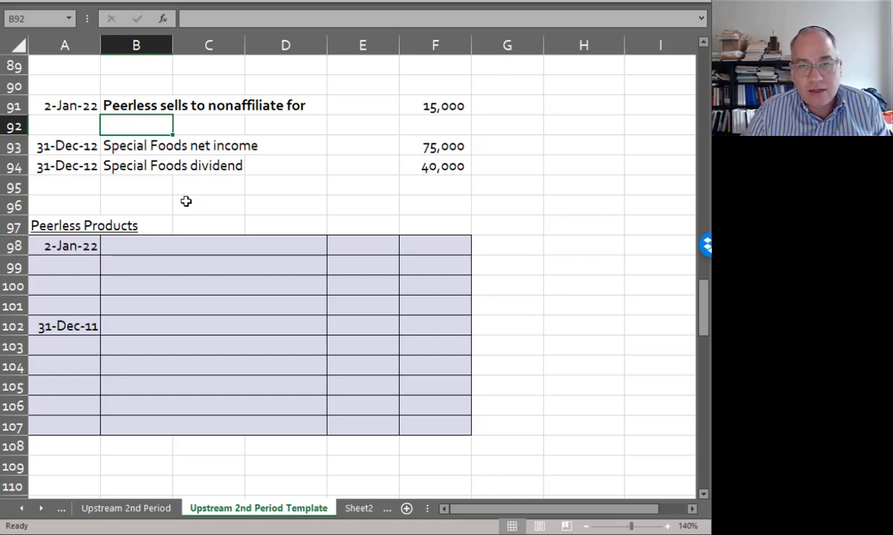
left_click(137, 146)
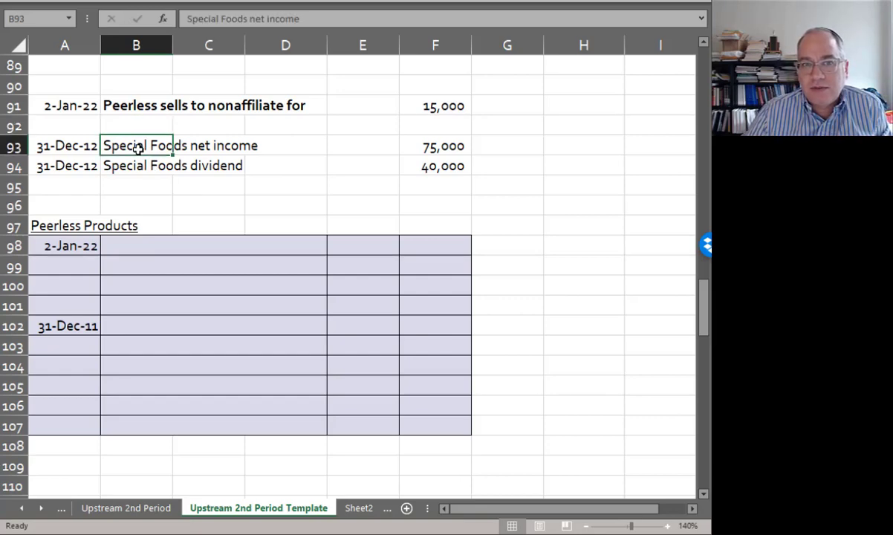
left_click(69, 141)
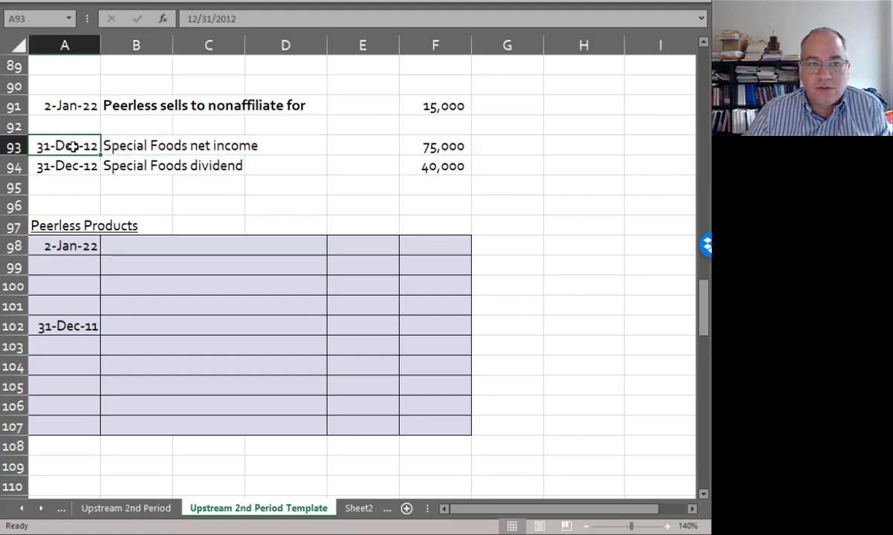
left_click(234, 16)
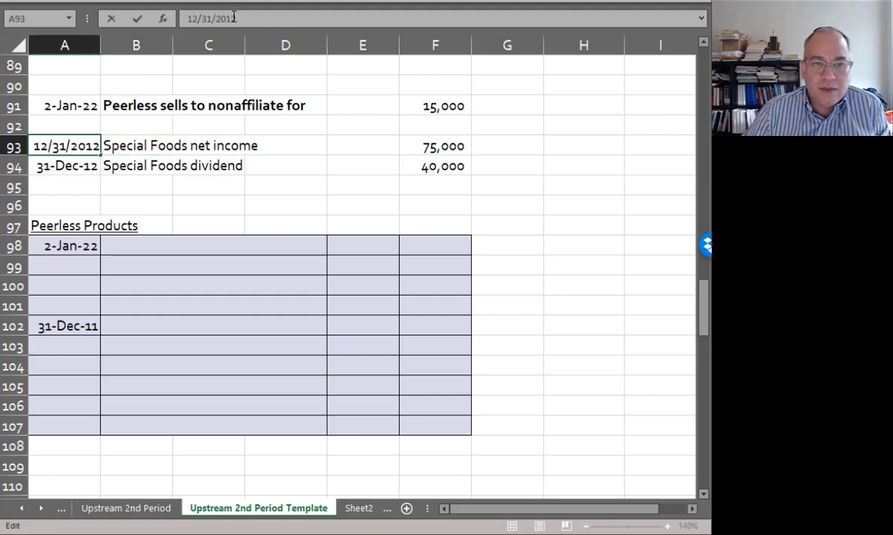
key("BackSpace")
type("2")
key("Return")
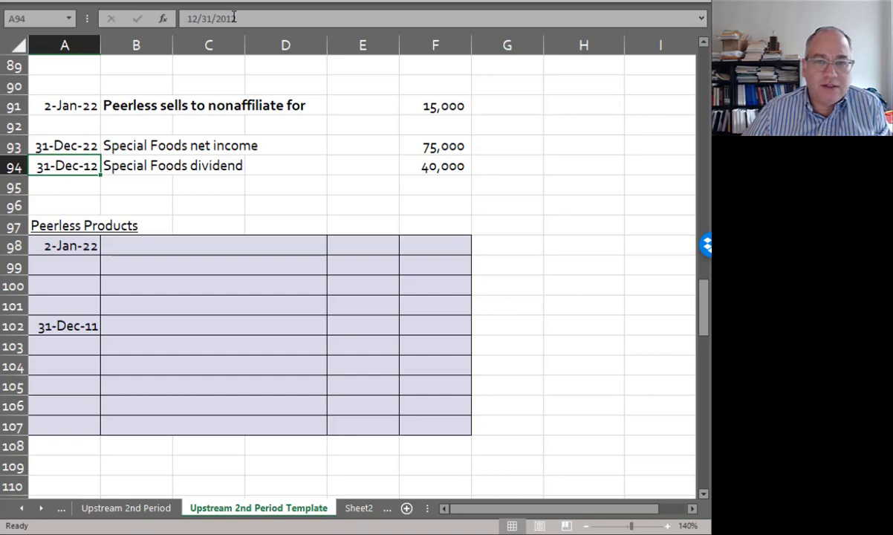
left_click(234, 16)
key("BackSpace")
type("2")
key("Return")
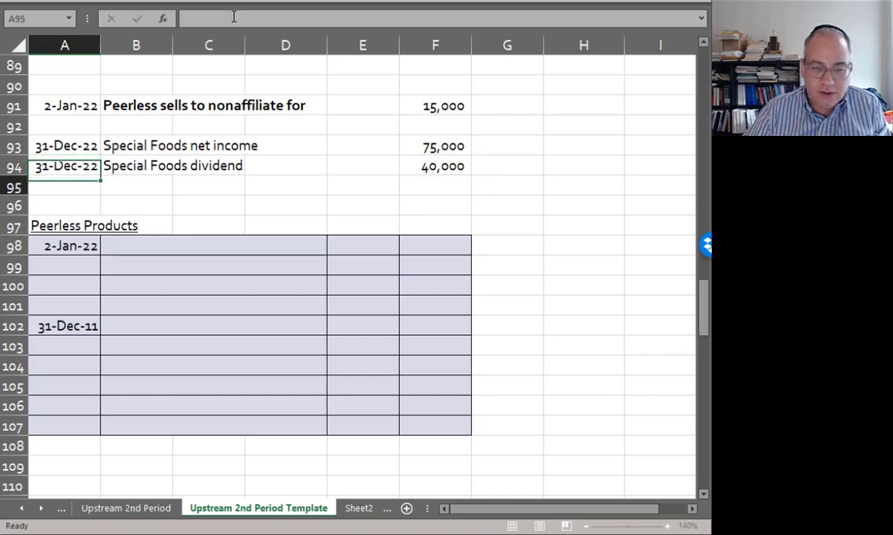
Step: Enter Cash in B98 of Peerless's 2-Jan-22 journal entry, with its debit in E98 linked to the nonaffiliate sale price in F91
key("Down")
key("Down")
key("Down")
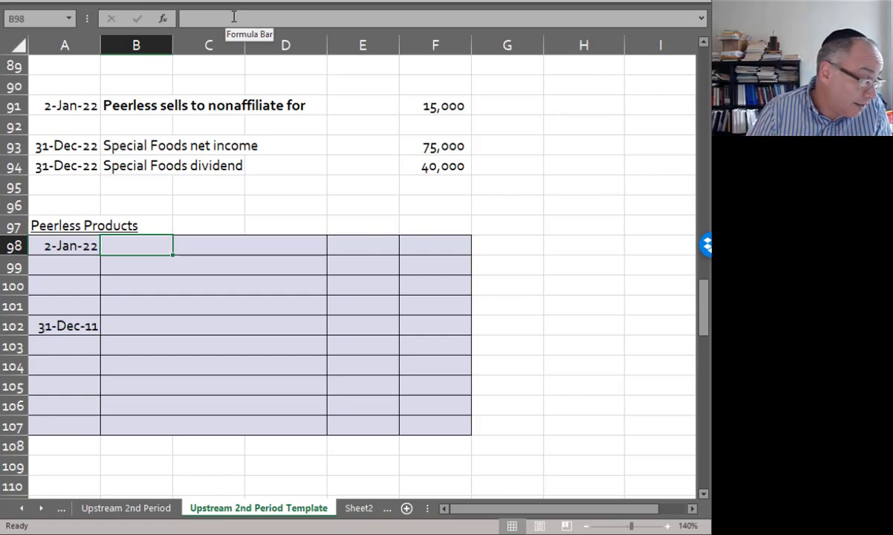
type("Cash")
key("Tab")
key("Tab")
key("Tab")
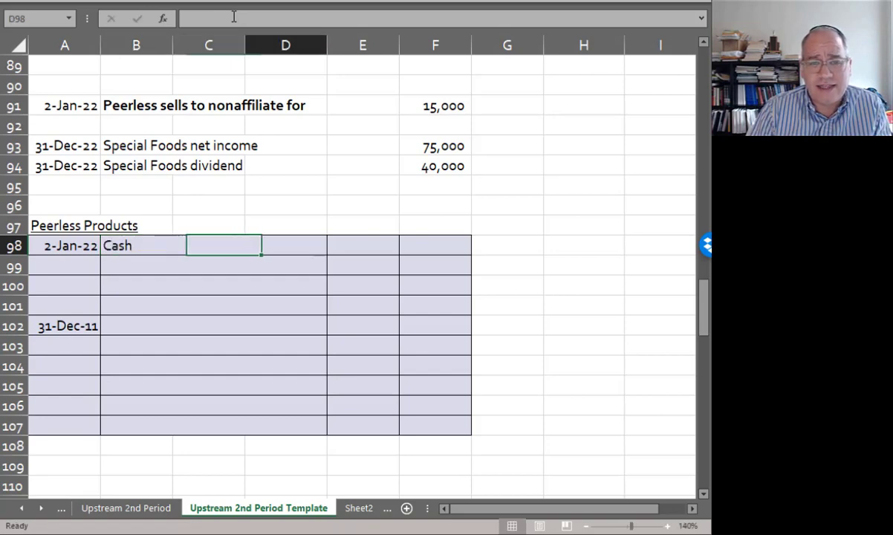
type("=")
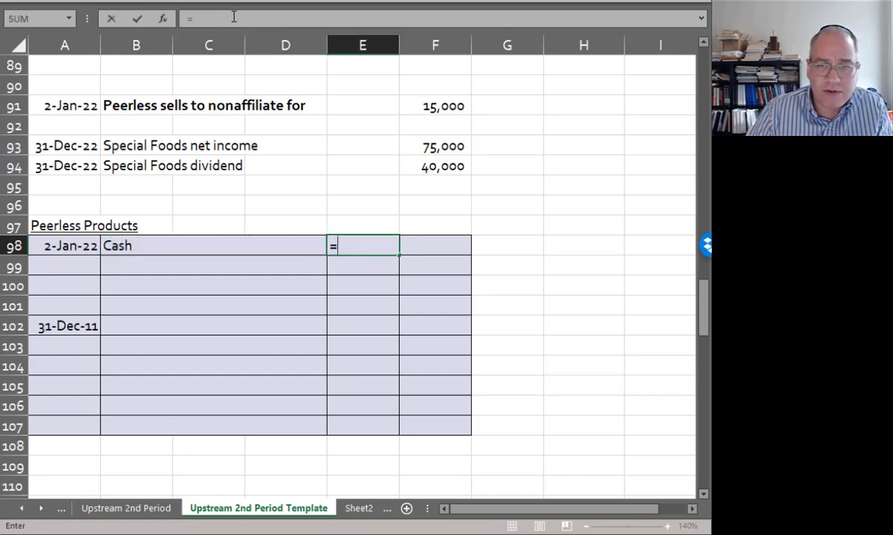
left_click(420, 103)
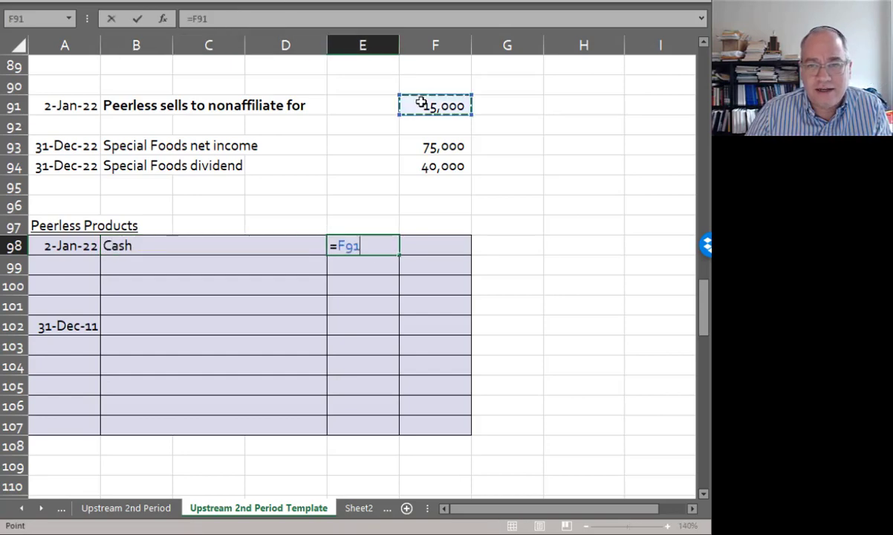
key("Return")
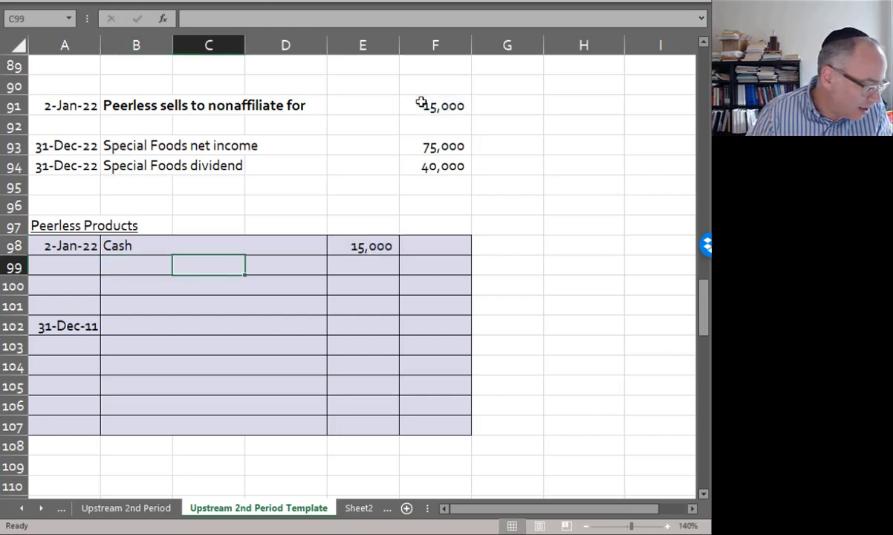
Step: Add the indented Sales line in row 99, with its credit in F99 linked to the Cash debit in E98
type("les")
key("Tab")
key("Tab")
key("Tab")
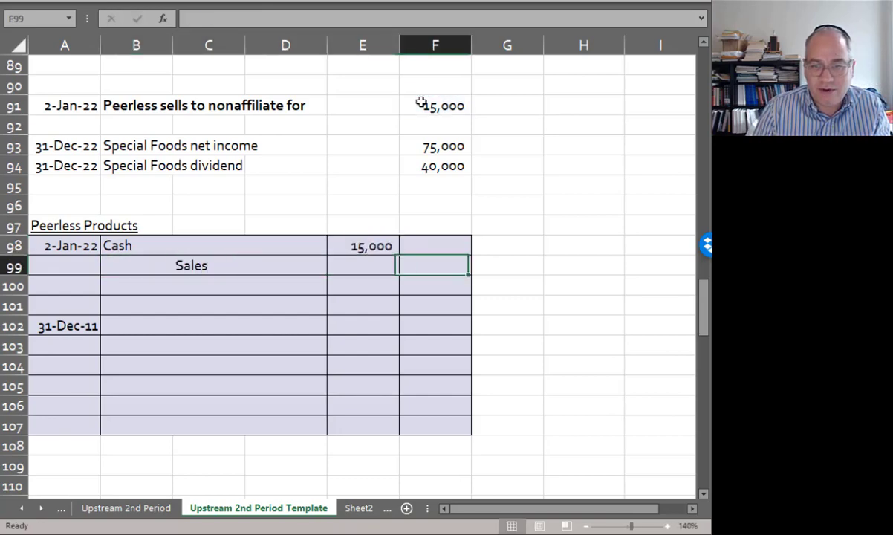
type("=")
key("Up")
key("Left")
key("Return")
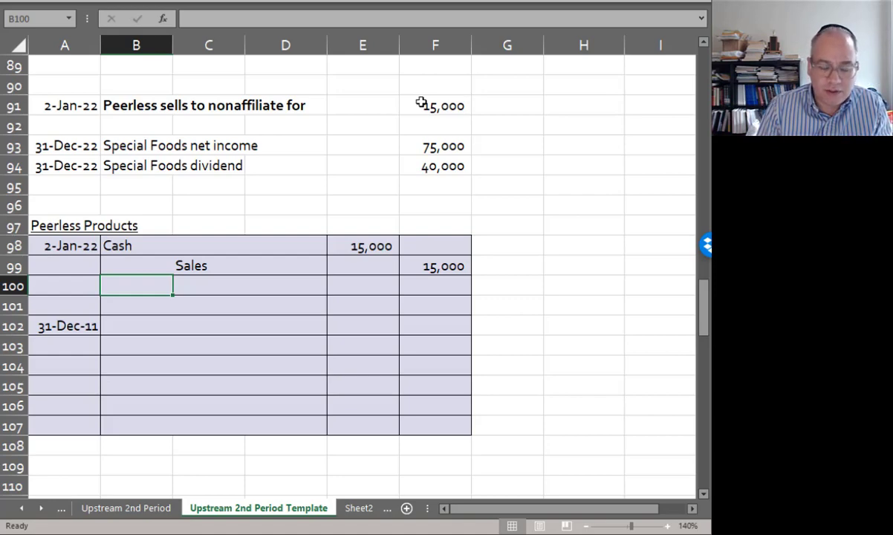
Step: Enter Cost of goods sold in B100, with its debit in E100 linked to the 10,000 inventory purchase in Peerless's 1-Apr-21 entry
type("Cost of goods so")
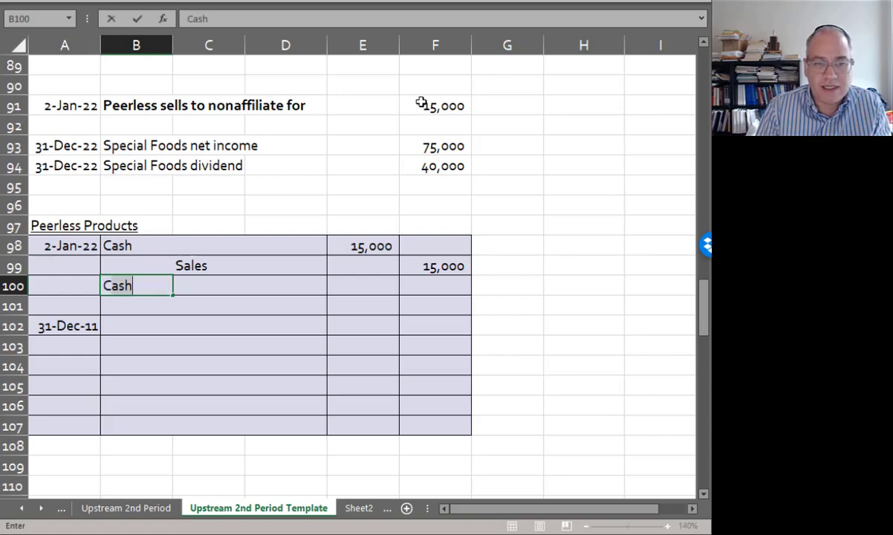
type("ld")
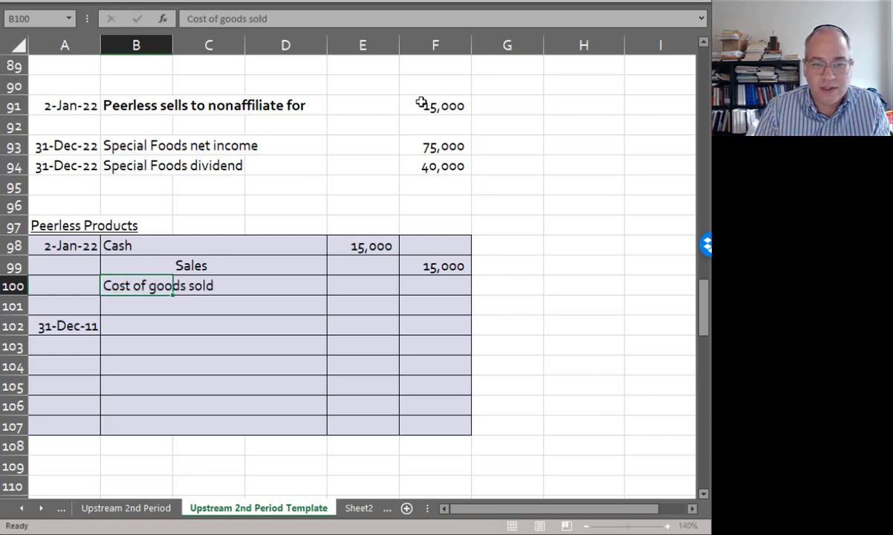
key("Tab")
type("=")
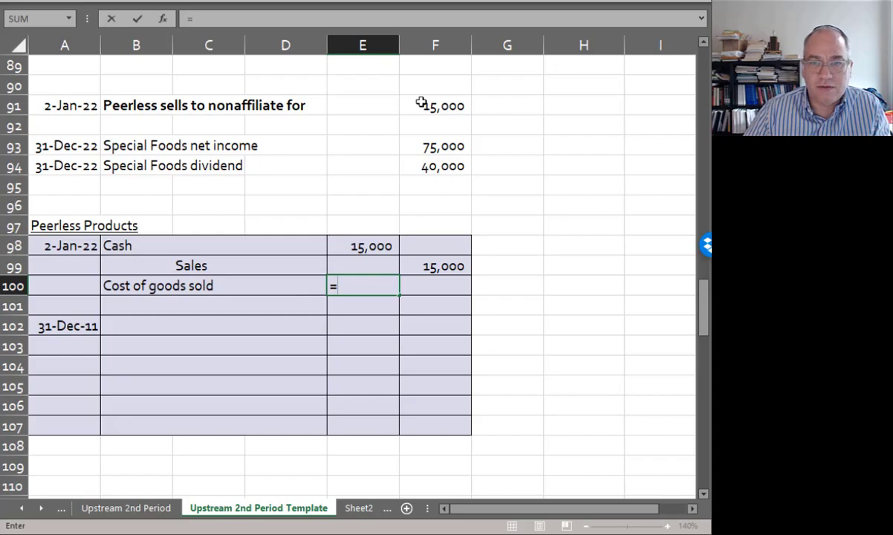
scroll(420, 103, "up", 20)
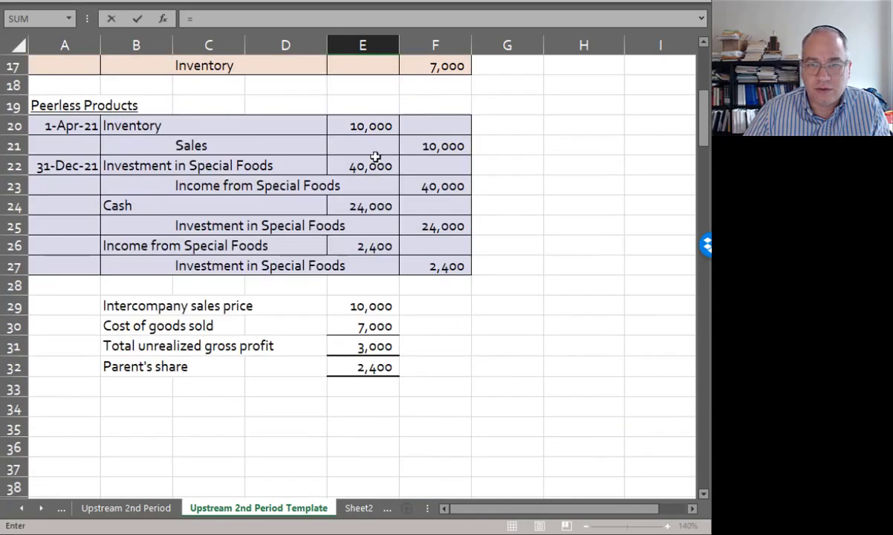
left_click(370, 125)
key("Return")
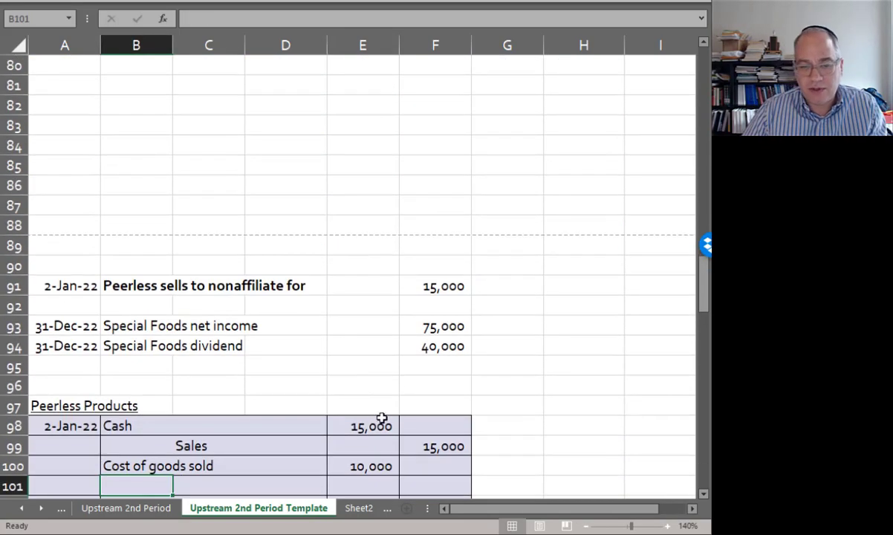
Step: Add the indented Inventory line in C101, with its credit in F101 linked to the Cost of goods sold debit in E100
left_click(194, 484)
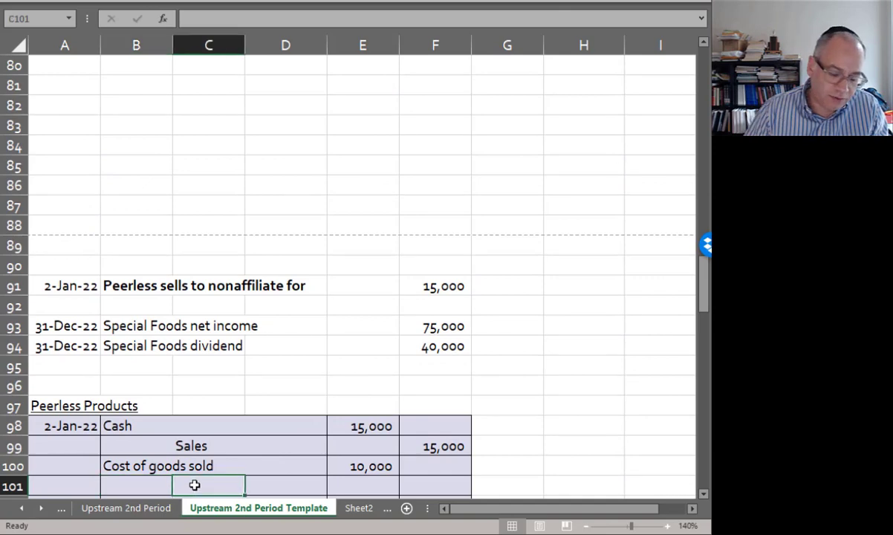
type("Inventory")
key("Tab")
key("Tab")
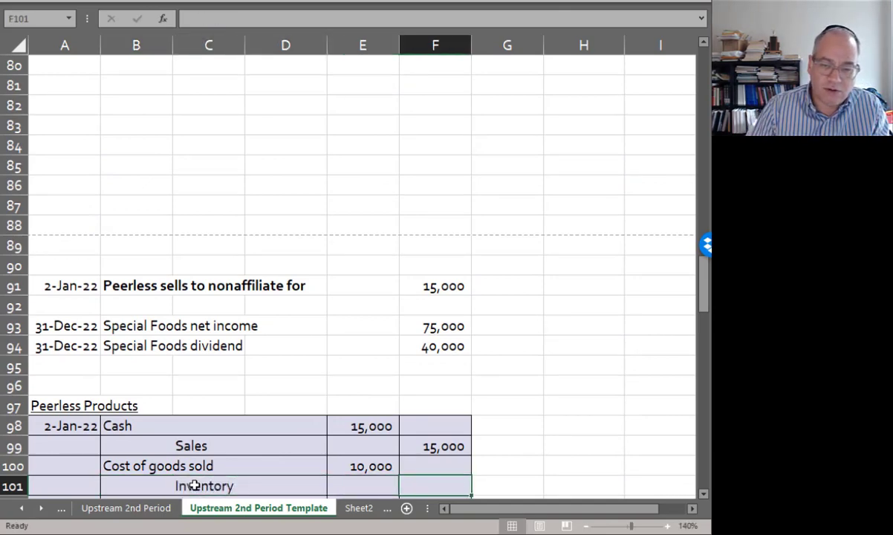
type("=")
key("Up")
key("Return")
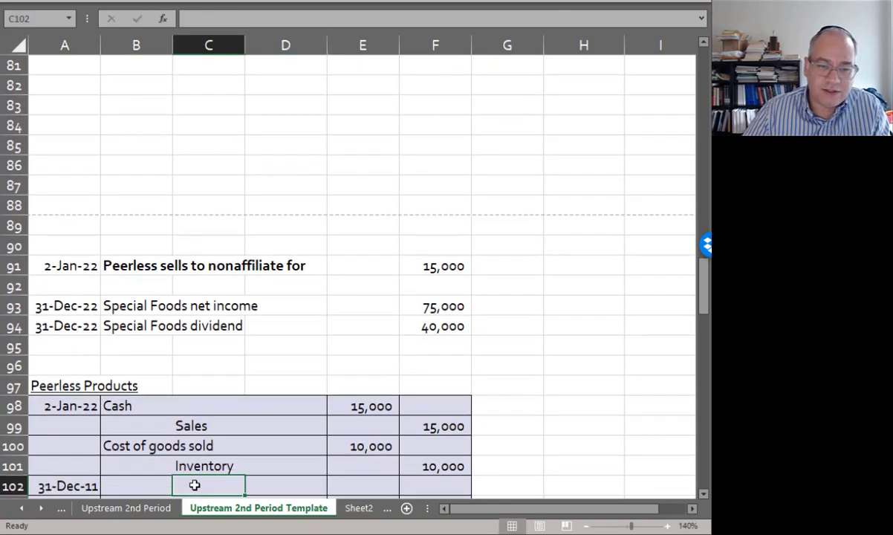
Step: Change the year-end entry date in A102 to 12/31/2021
scroll(194, 484, "down", 1)
left_click(61, 424)
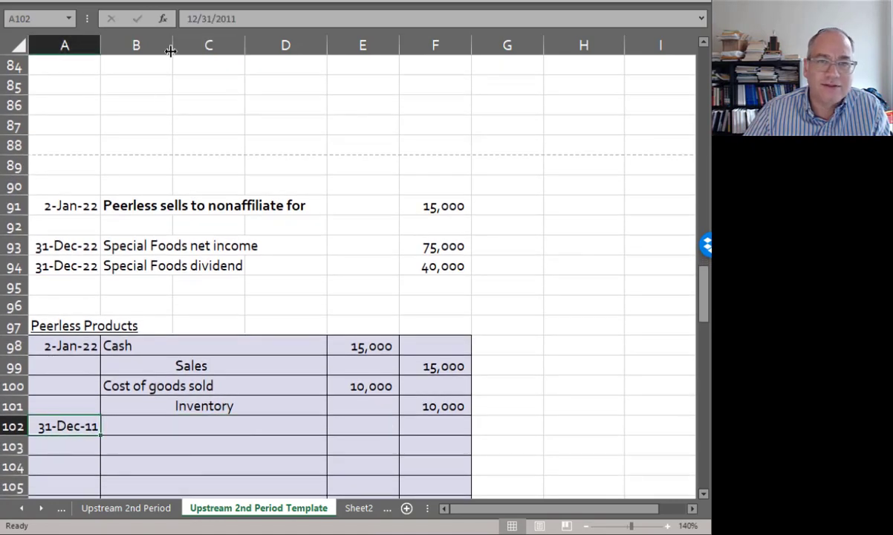
left_click(231, 18)
key("BackSpace")
type("2")
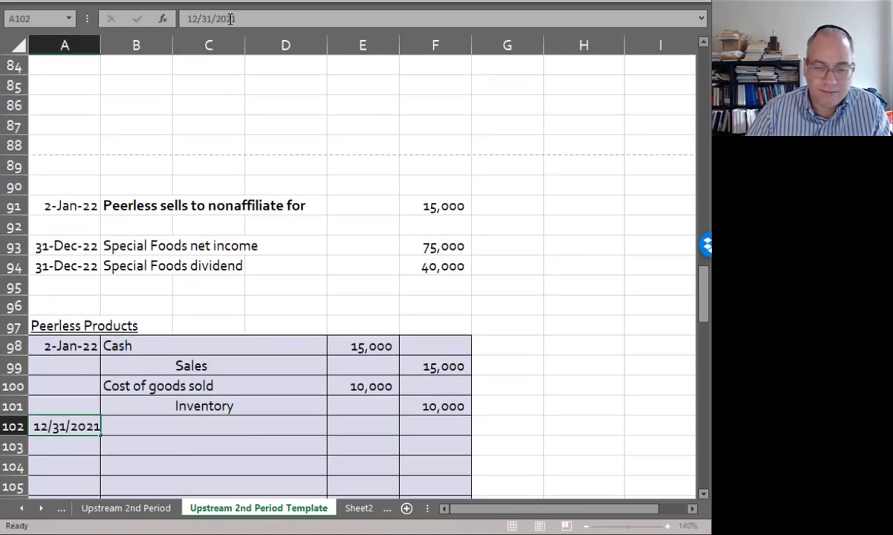
key("Return")
key("Up")
Step: Enter Investment in Special Foods in B102, with the debit in E102 calculated as Special Foods net income times 80% (=F93*.8)
key("Right")
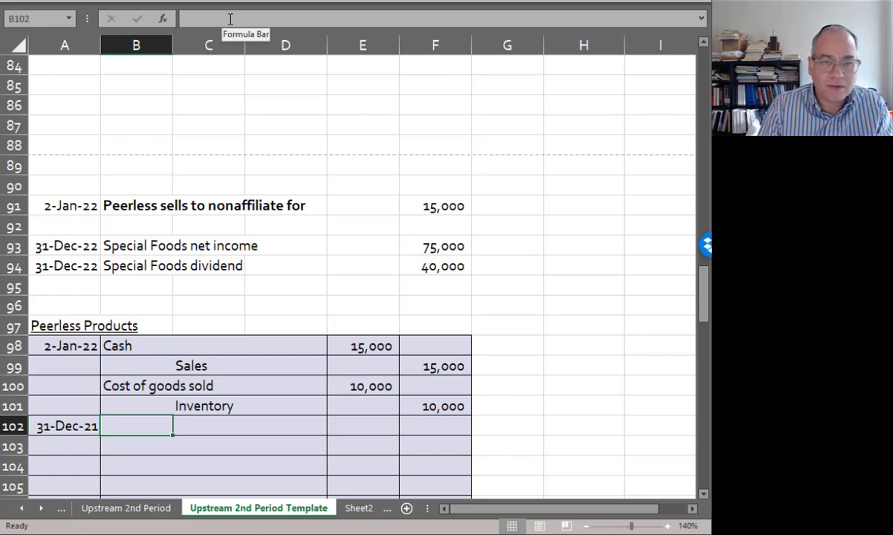
type("S")
key("BackSpace")
type("I")
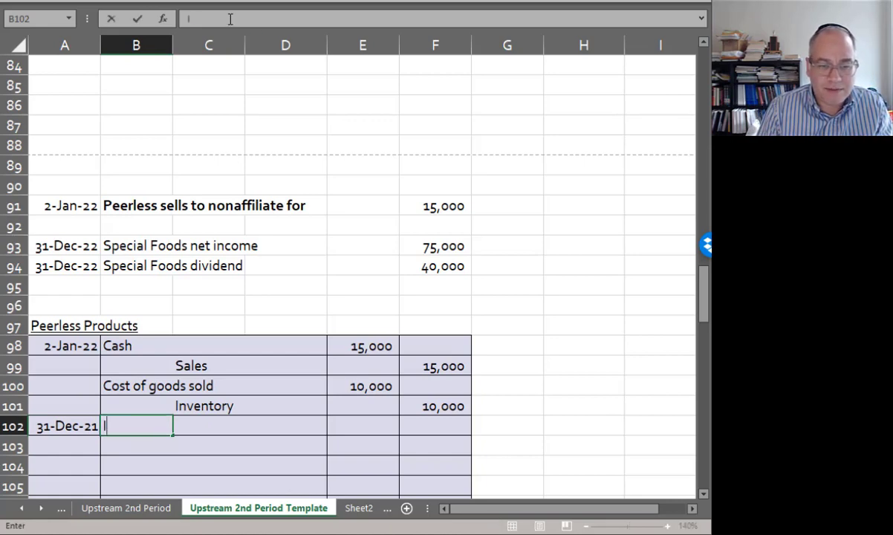
type("nvestment in Special")
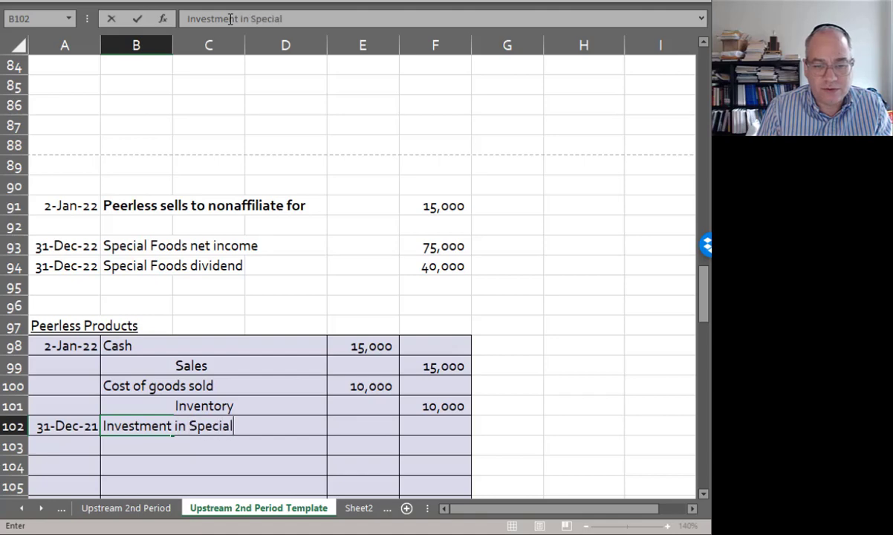
type(" Foods")
key("Tab")
key("Tab")
key("Tab")
type("=")
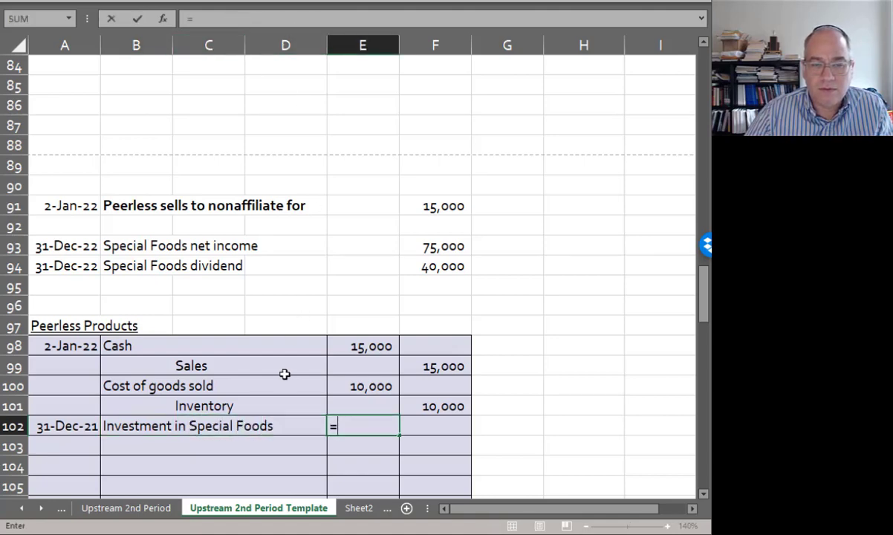
left_click(428, 248)
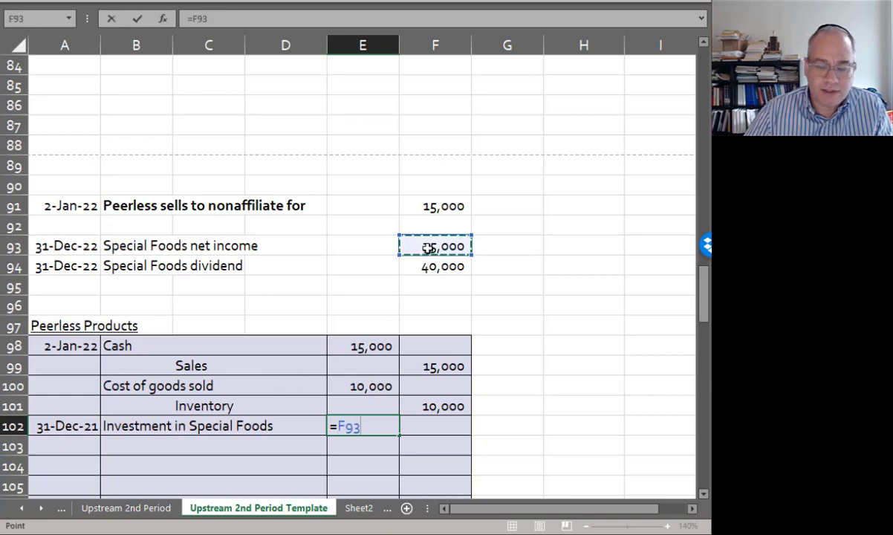
type("*.8")
key("Return")
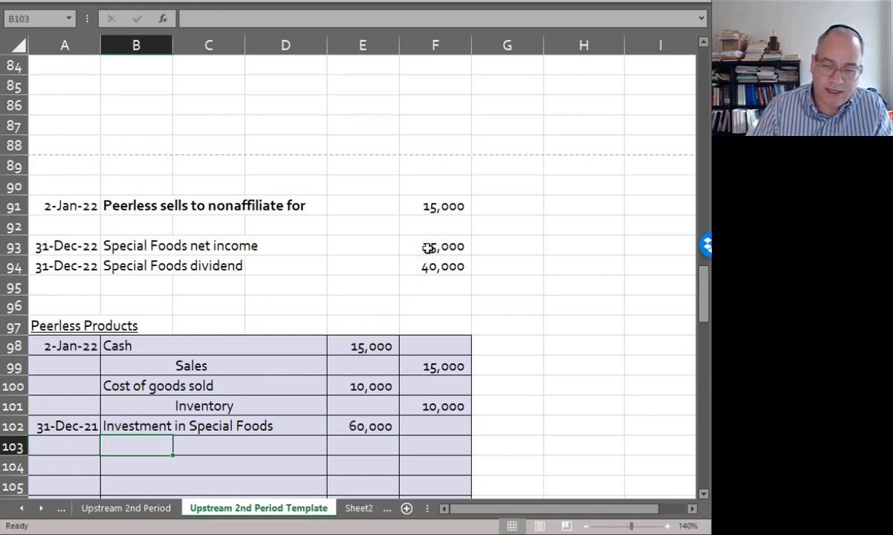
Step: Add the indented Income from Special Foods line in C103, with its credit in F103 linked to the debit in E102
key("Tab")
type("Income from ")
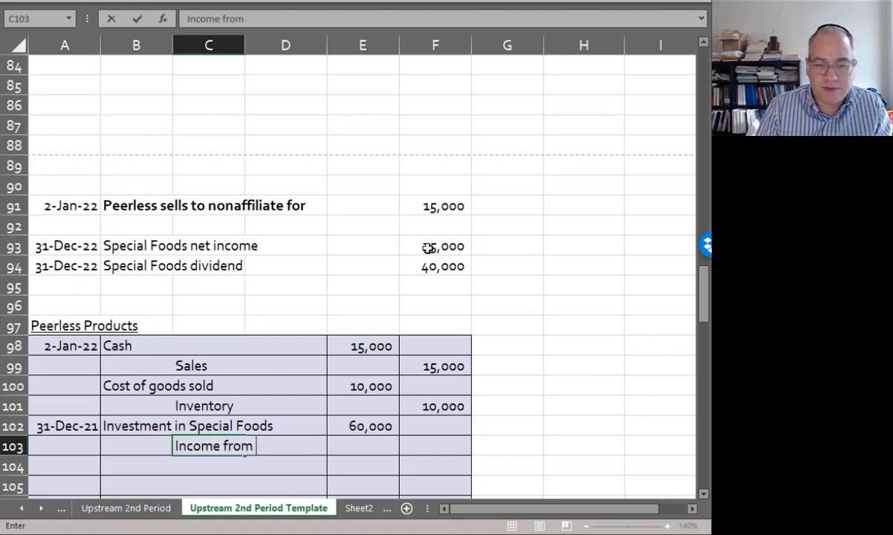
type("Special Foods")
key("Tab")
key("Tab")
key("Tab")
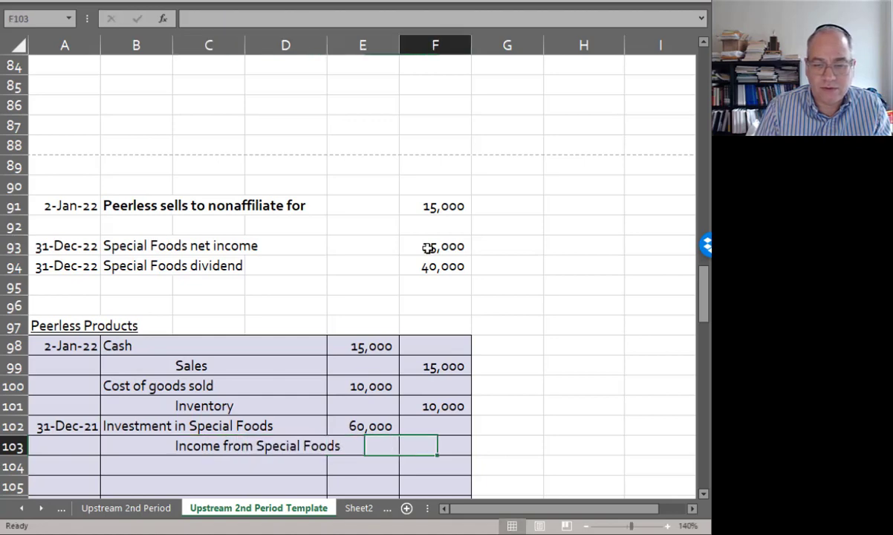
type("=")
key("Up")
key("Left")
key("Return")
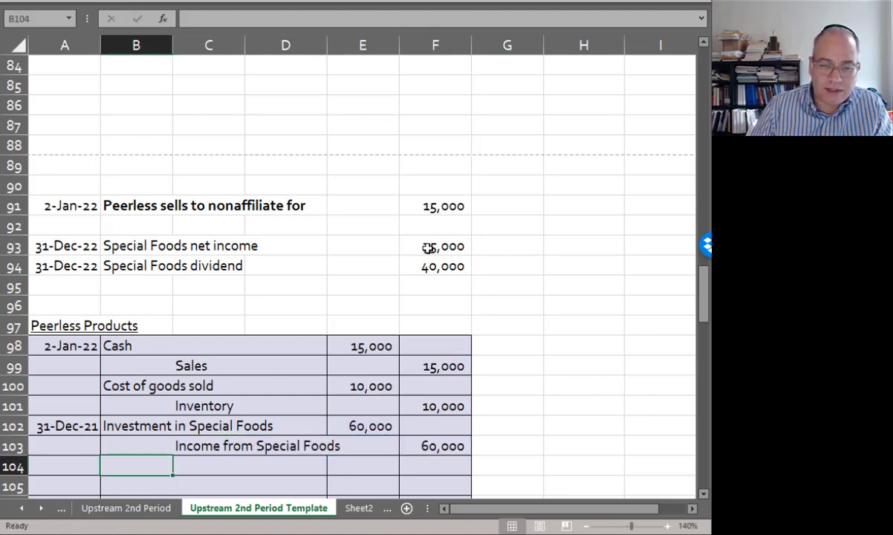
Step: Enter Cash in B104, with the debit in E104 calculated as the Special Foods dividend times 80% (=F94*.8)
type("Cash")
key("Tab")
key("Tab")
key("Tab")
type("=")
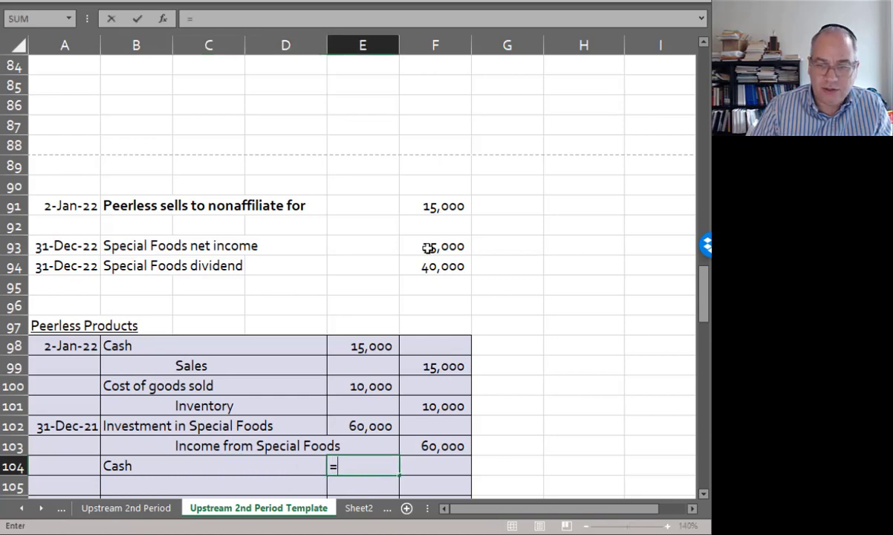
left_click(429, 259)
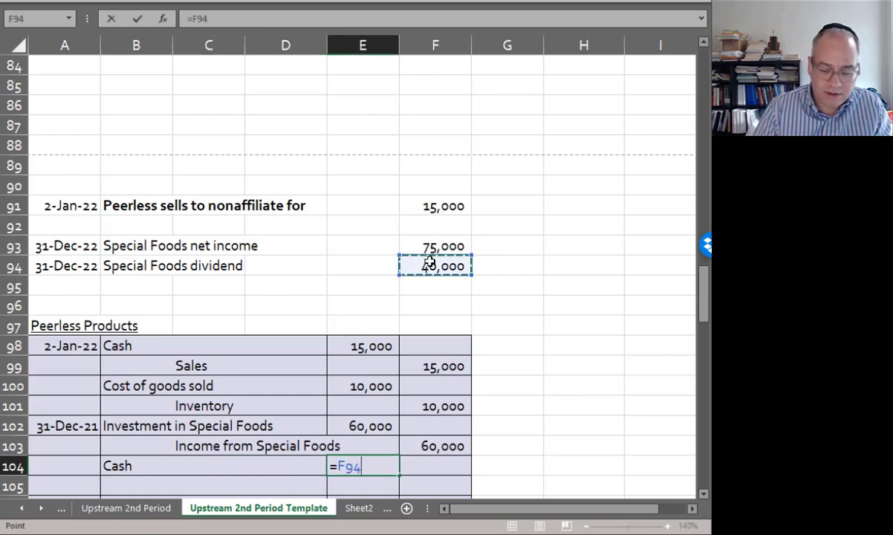
type("*.8")
key("Return")
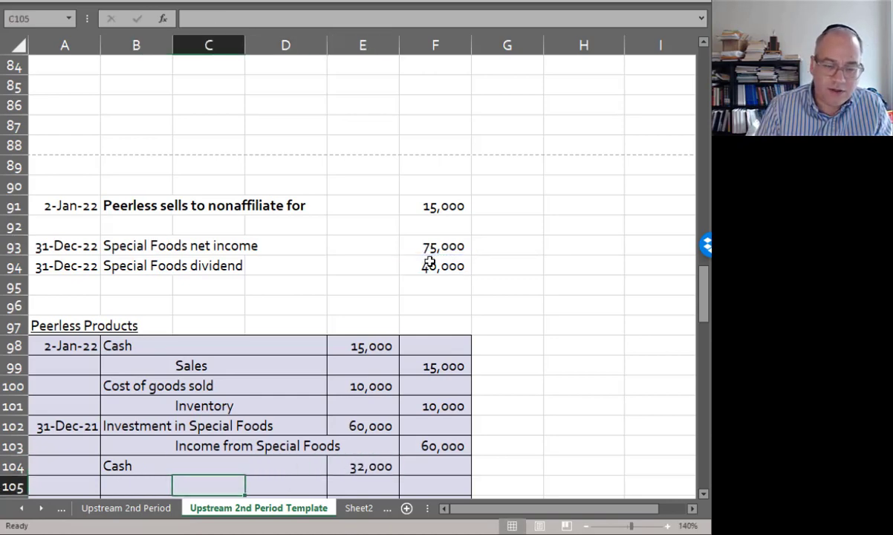
Step: Add the indented Investment in Special Foods line in C105, with its credit in F105 linked to the Cash debit in E104
type("Investm")
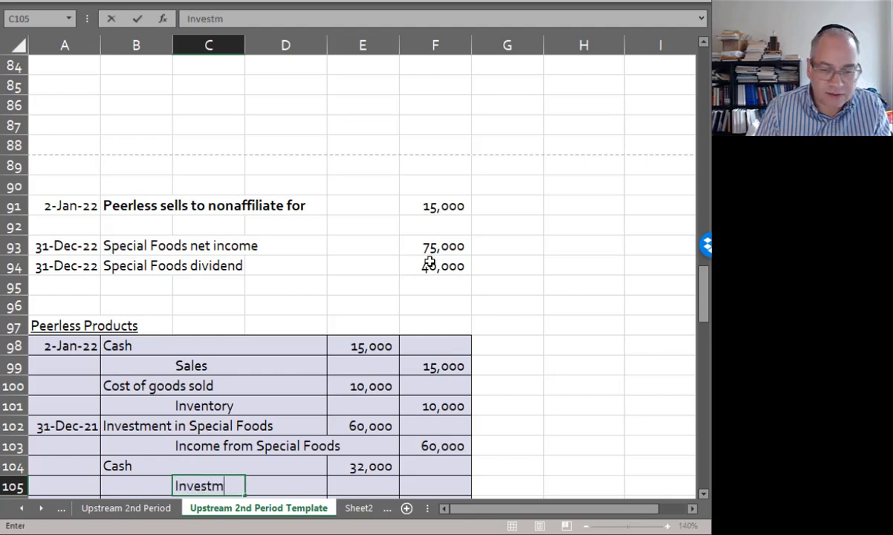
type("ent in Special Foods")
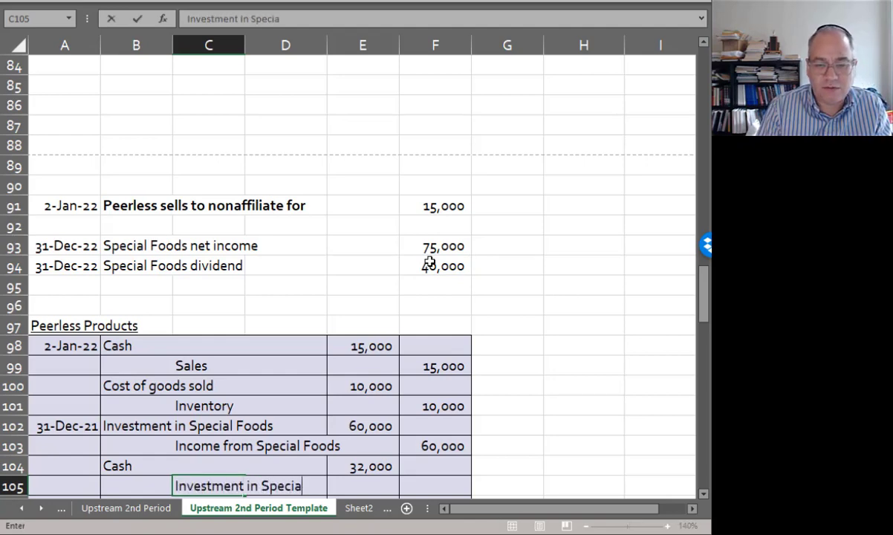
key("Tab")
key("Tab")
key("Tab")
type("=")
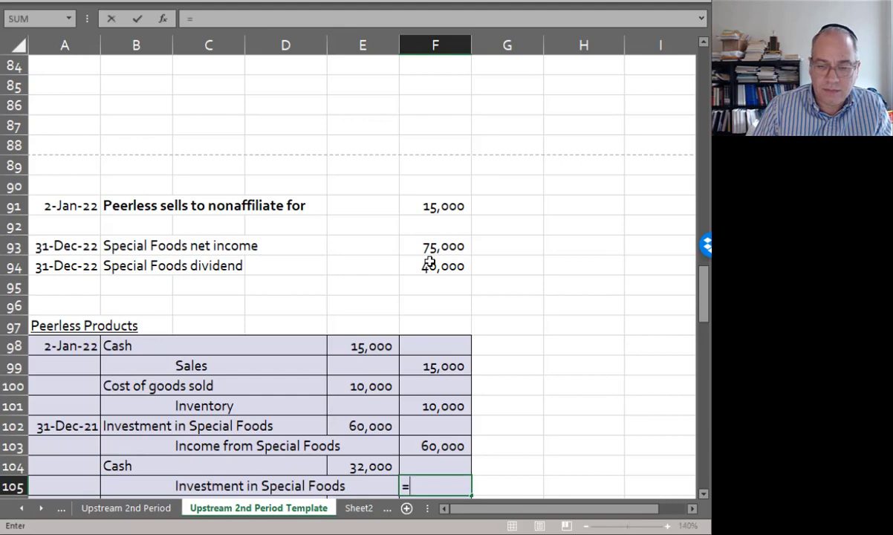
key("Left")
key("Up")
key("Return")
Step: Check the 2021 profit deferral entry in rows 26-27 and enter Investment in Special Foods in B106 as the debit account of its reversal
scroll(429, 260, "down", 1)
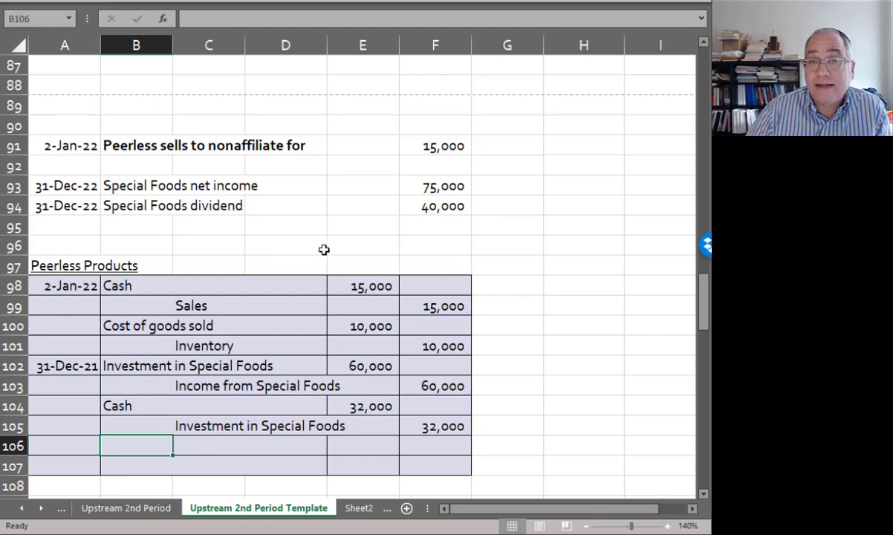
scroll(323, 250, "up", 20)
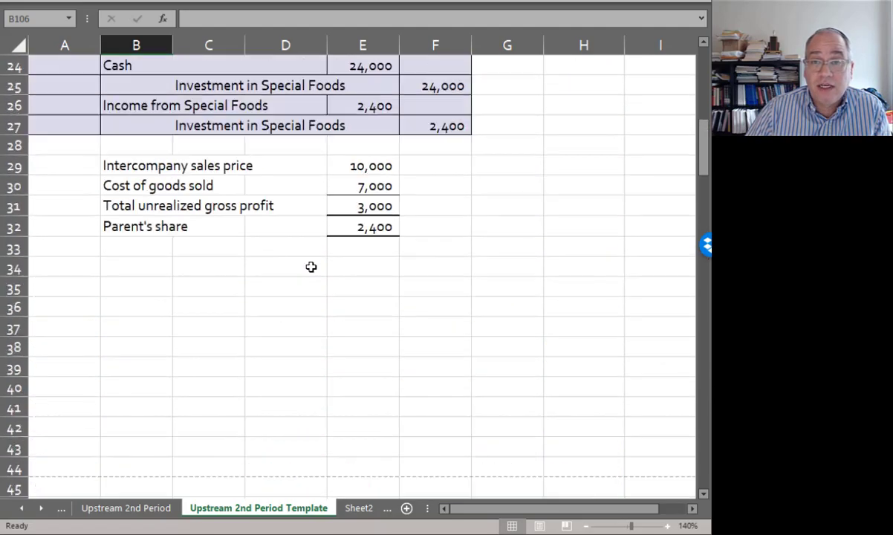
scroll(310, 266, "up", 4)
left_click_drag(457, 365, 114, 352)
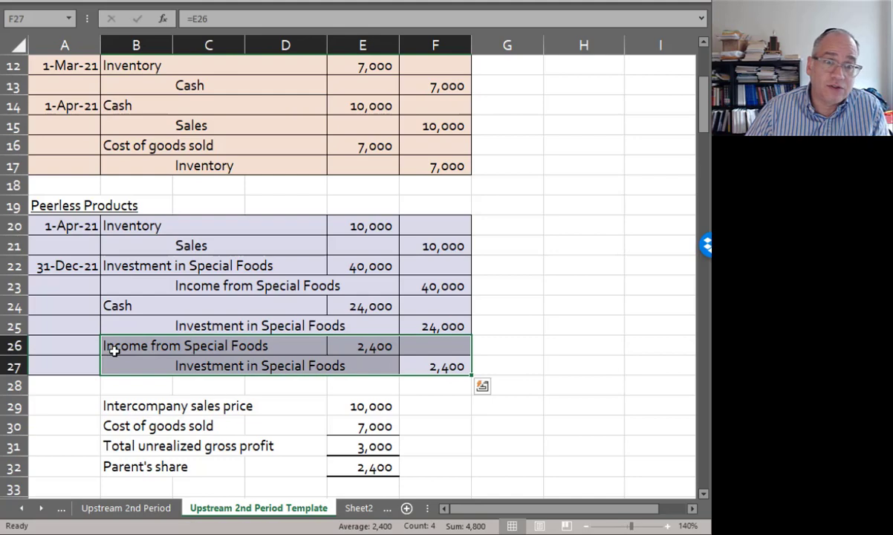
scroll(113, 351, "down", 20)
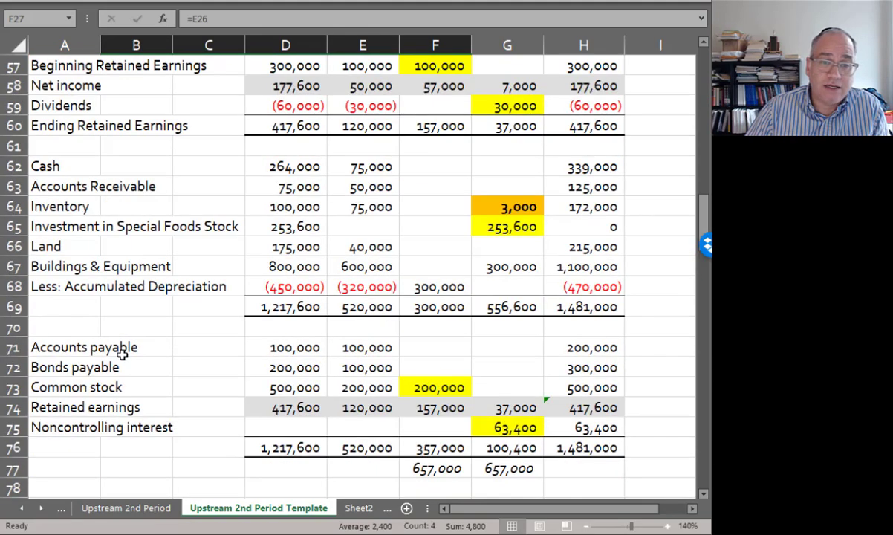
left_click(130, 387)
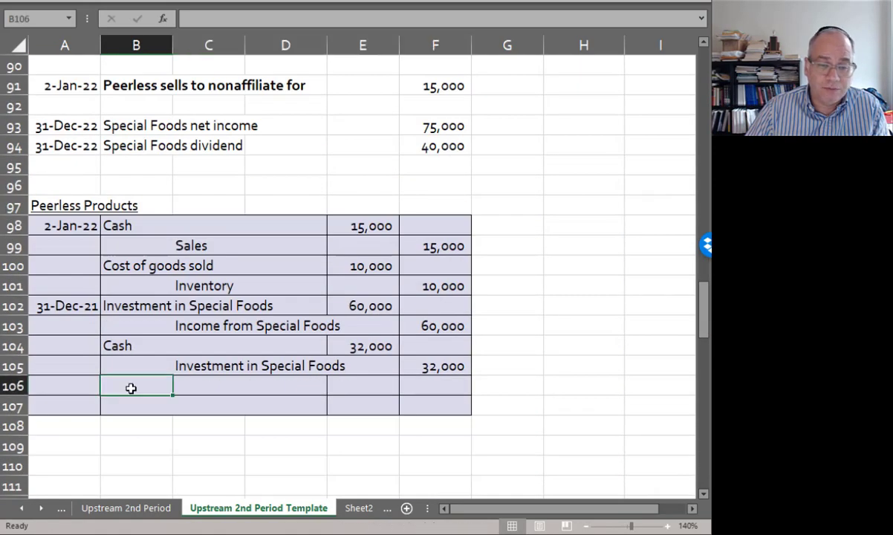
type("Invesetment")
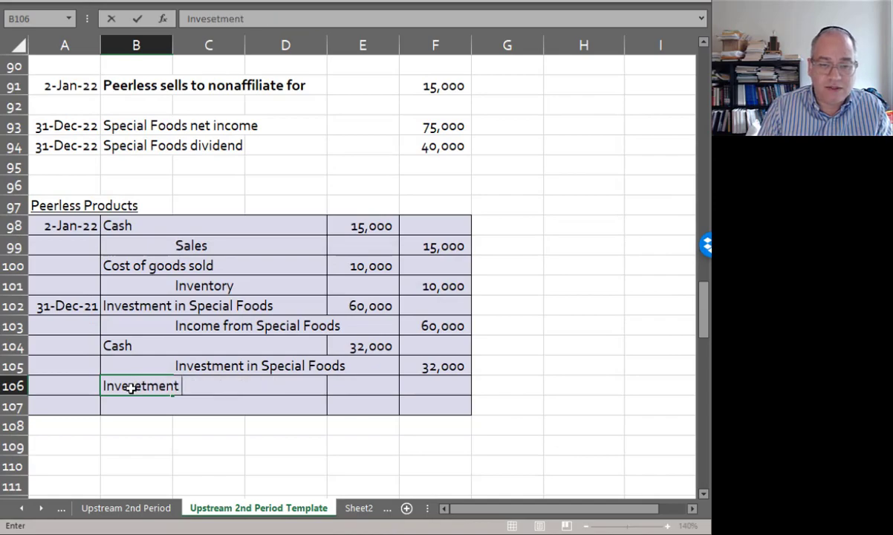
key("BackSpace")
key("BackSpace")
key("BackSpace")
key("BackSpace")
key("BackSpace")
key("BackSpace")
type("t")
key("Tab")
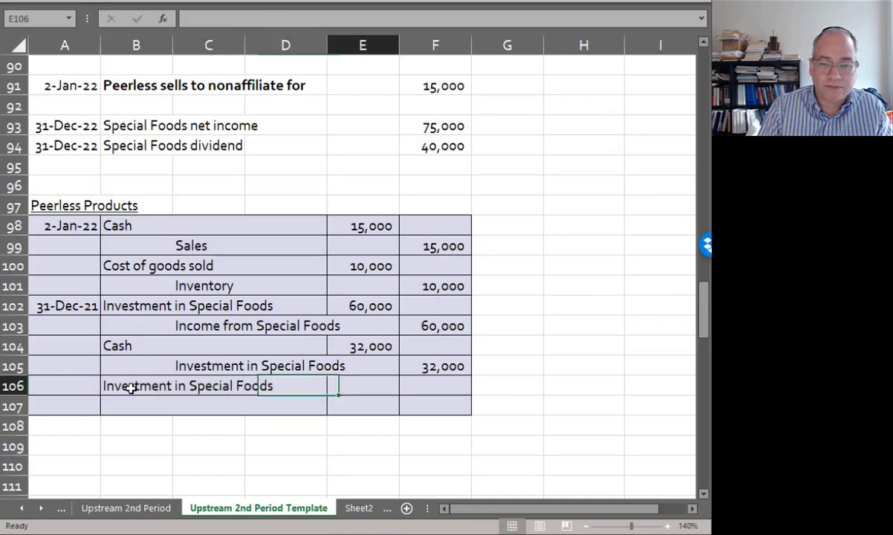
Step: Link the debit in E106 to the 2,400 deferred amount in Peerless's 2021 journal entry
type("=")
key("Page_Up")
key("Page_Up")
key("Page_Up")
key("Page_Up")
key("Page_Up")
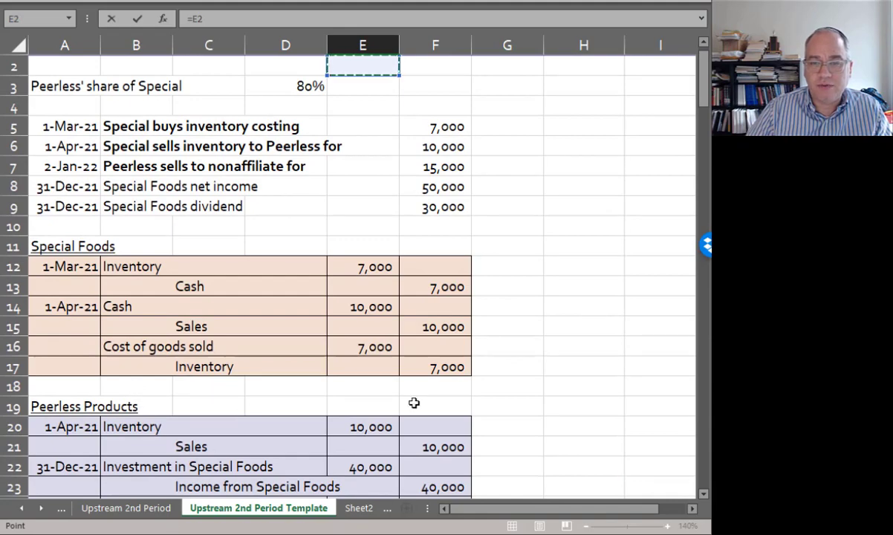
scroll(380, 366, "down", 3)
left_click(379, 367)
key("Return")
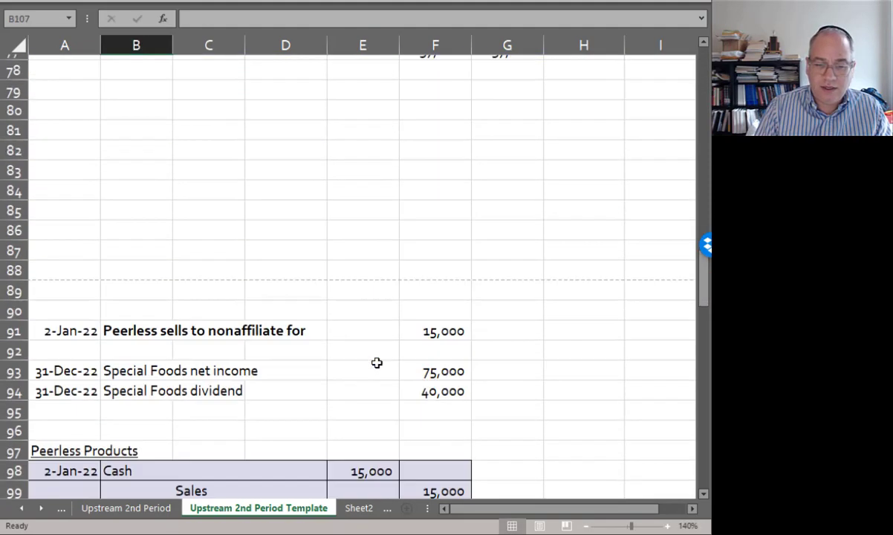
Step: Add the indented Income from Special Foods line in C107, with its credit in F107 linked to the debit in E106
key("Right")
type("Income from Special Foods")
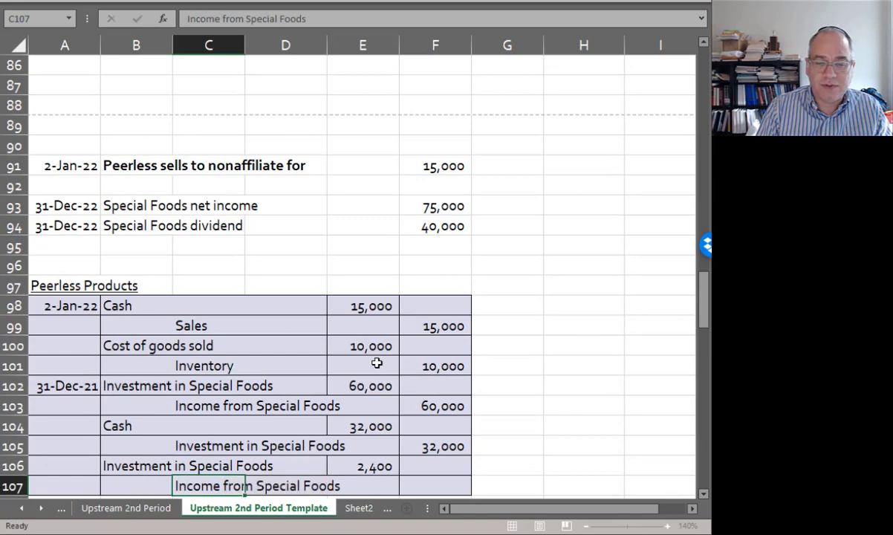
key("Right")
key("Right")
key("Right")
type("=")
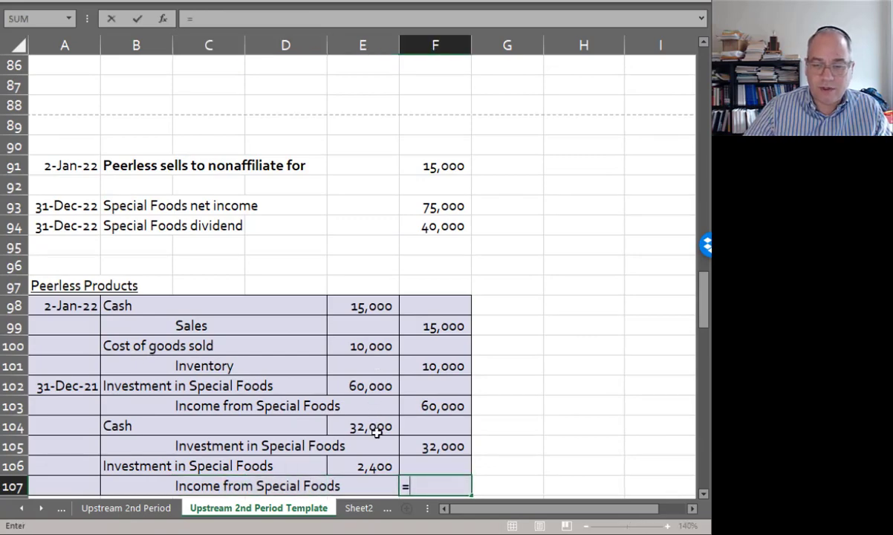
left_click(378, 464)
key("Return")
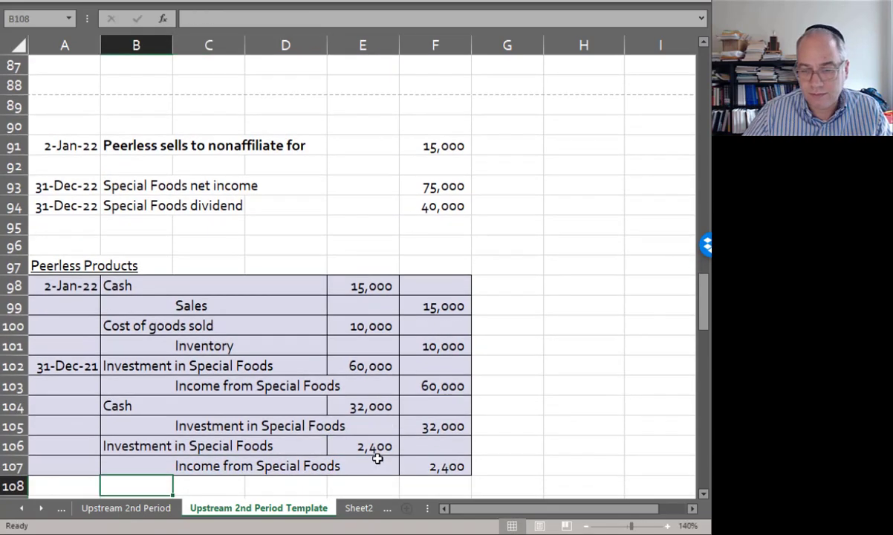
scroll(349, 274, "down", 17)
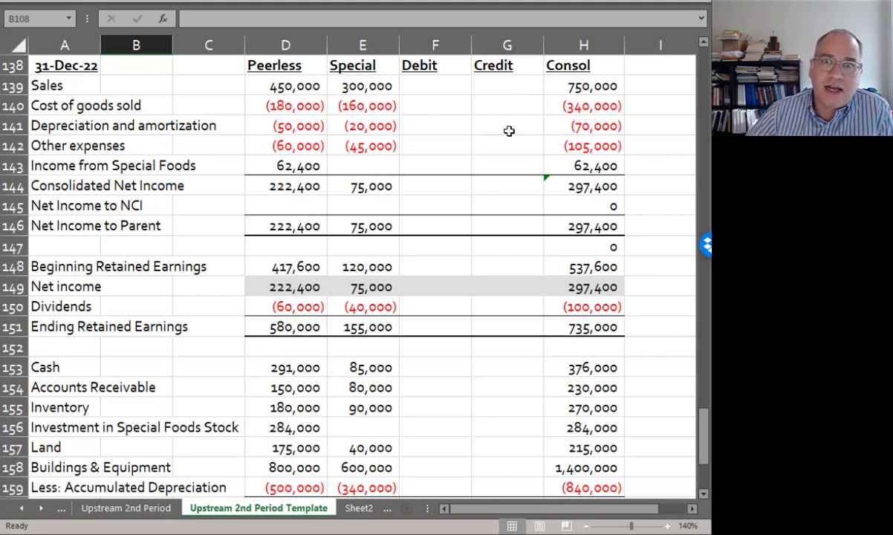
left_click(505, 124)
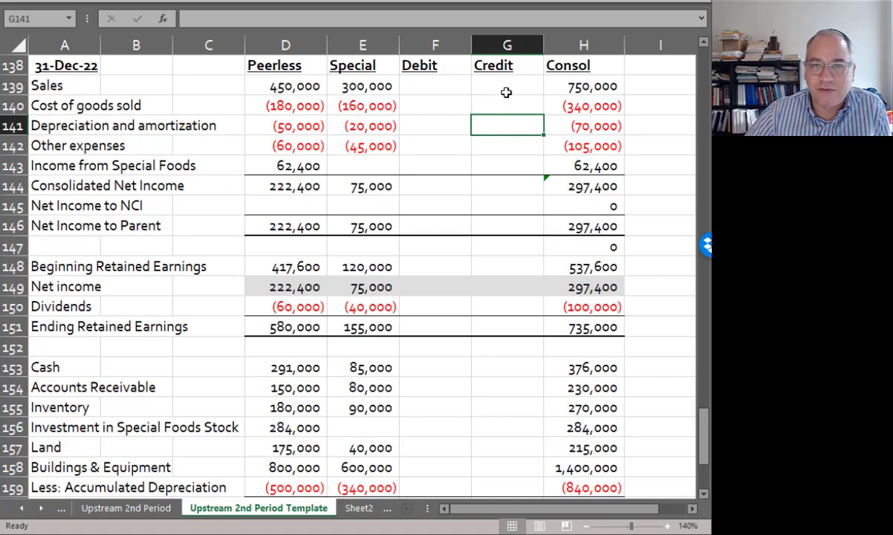
left_click(505, 92)
type("=")
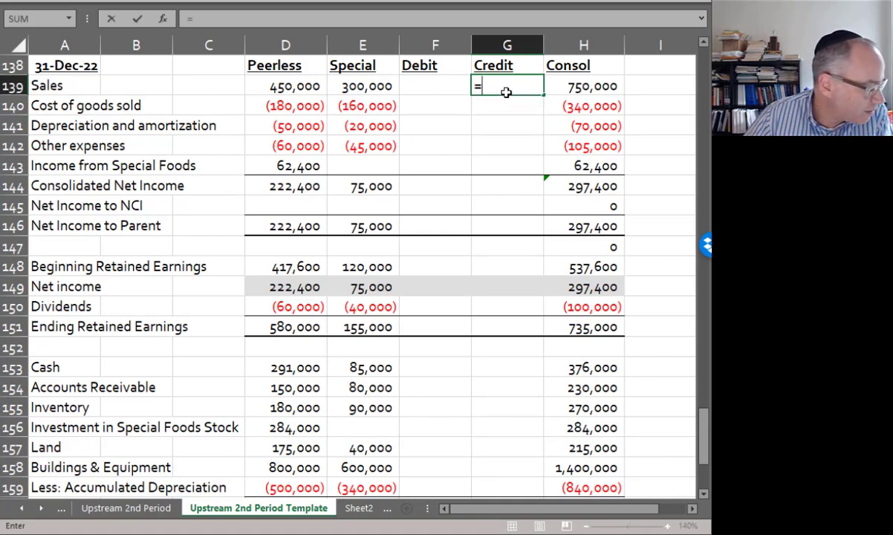
key("Escape")
Step: Credit Cost of goods sold in G140 of the 31-Dec-22 worksheet by linking it to the total unrealized gross profit in E31
left_click(511, 109)
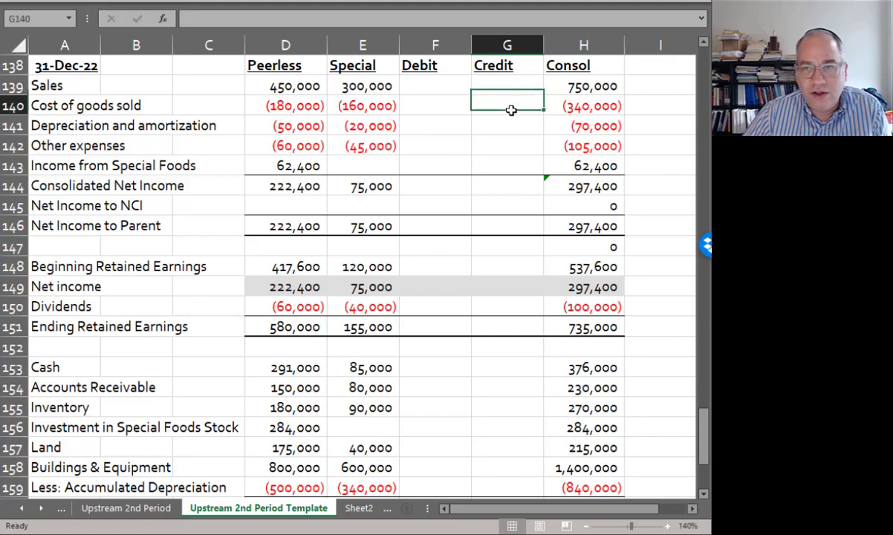
type("=")
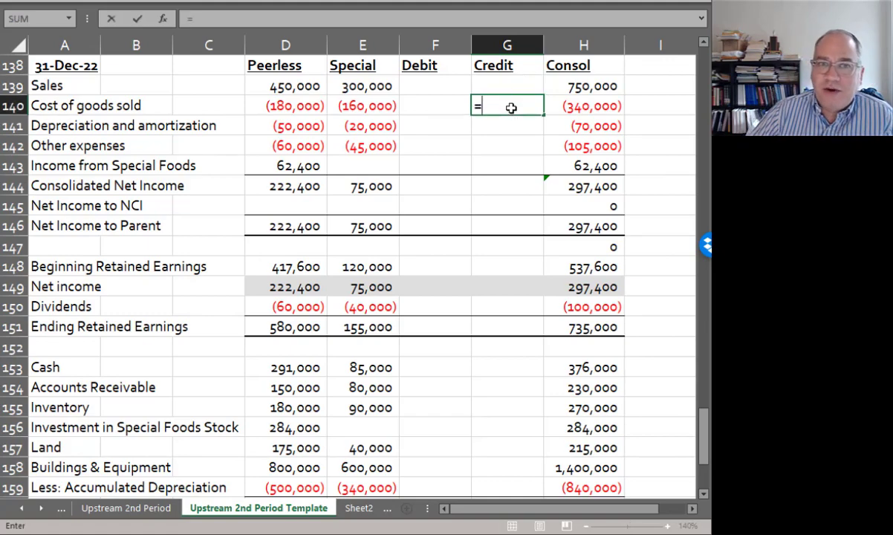
scroll(511, 109, "up", 1)
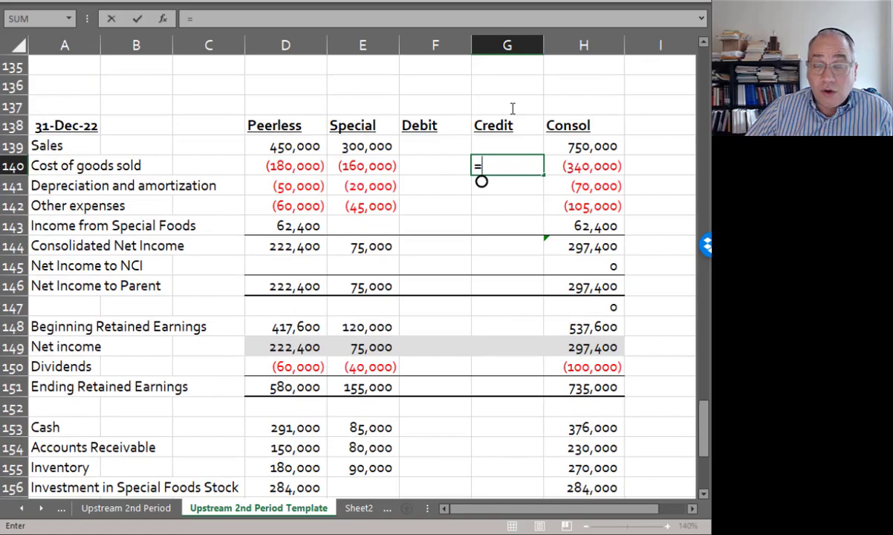
scroll(511, 109, "up", 9)
scroll(510, 108, "up", 18)
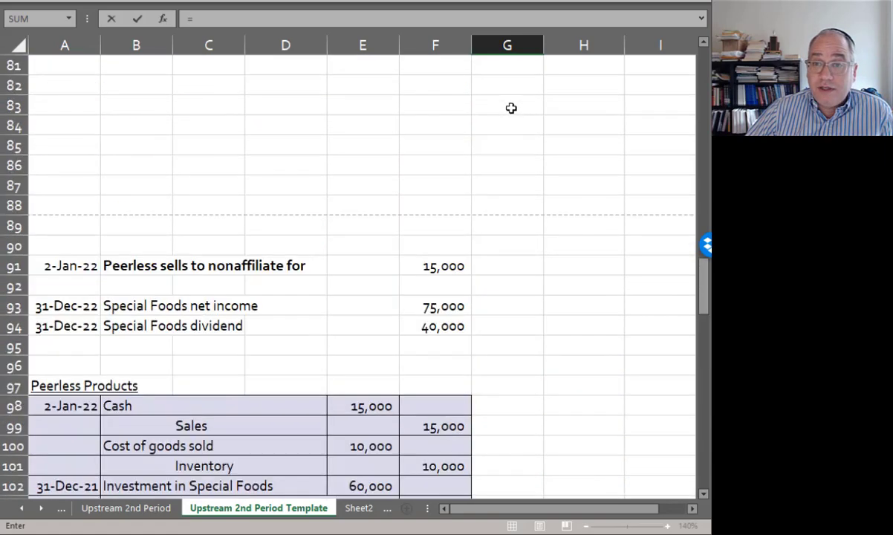
scroll(511, 110, "down", 15)
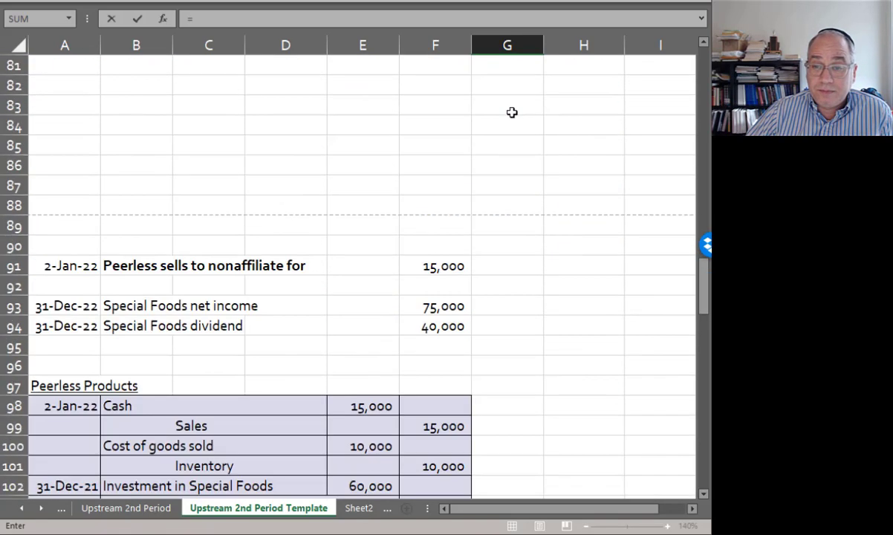
scroll(512, 112, "up", 1)
scroll(512, 113, "up", 19)
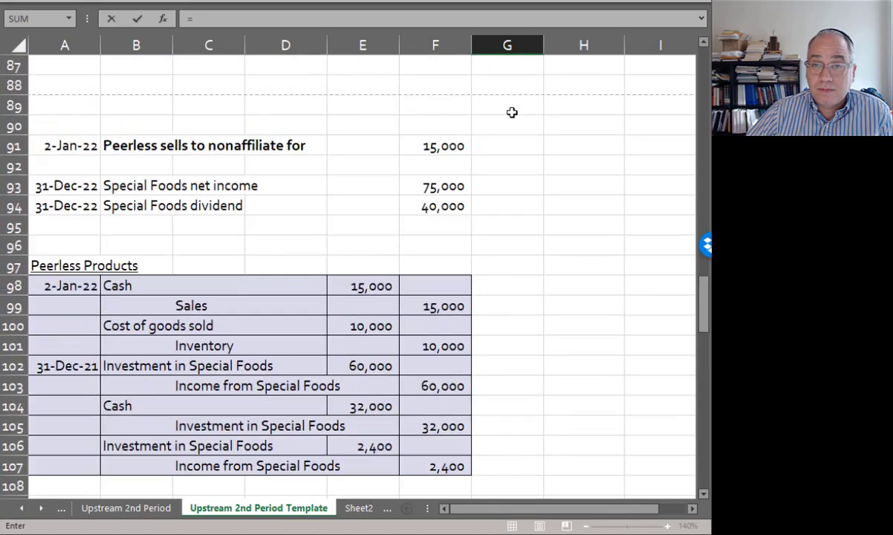
scroll(522, 173, "up", 9)
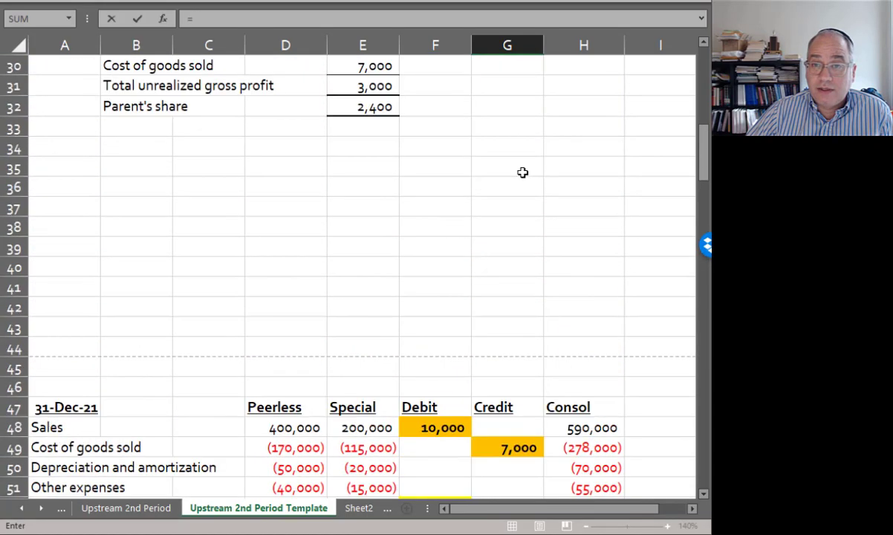
scroll(522, 172, "down", 3)
left_click(359, 334)
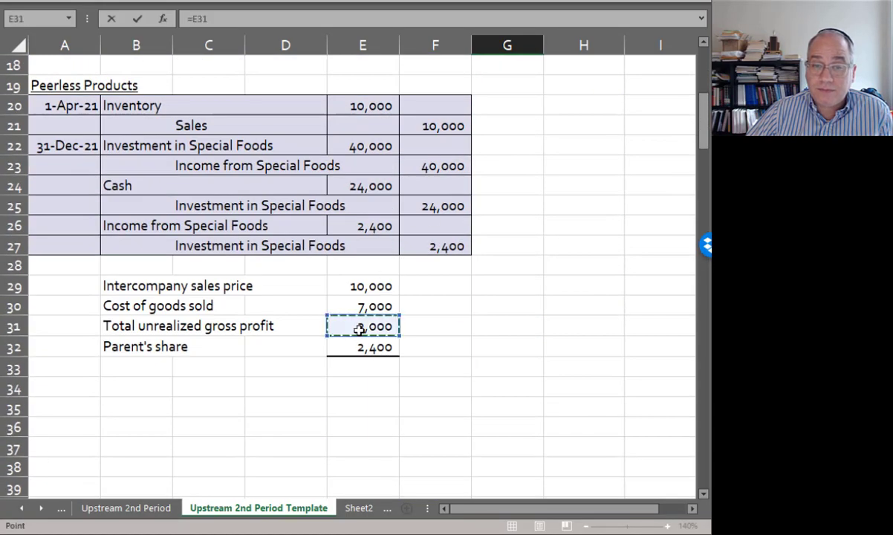
key("Return")
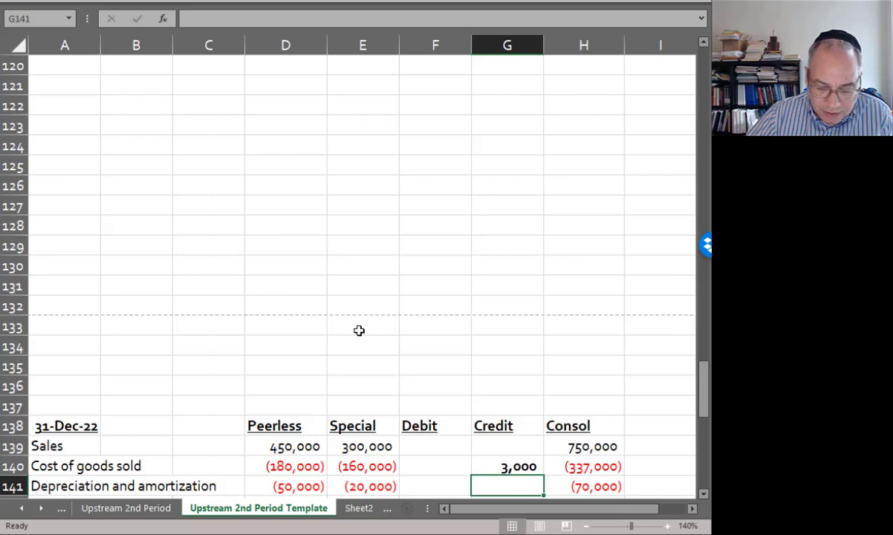
Step: Debit Investment in Special Foods Stock in F156 with 80% of the Cost of goods sold credit (=G140*.8)
scroll(358, 330, "down", 2)
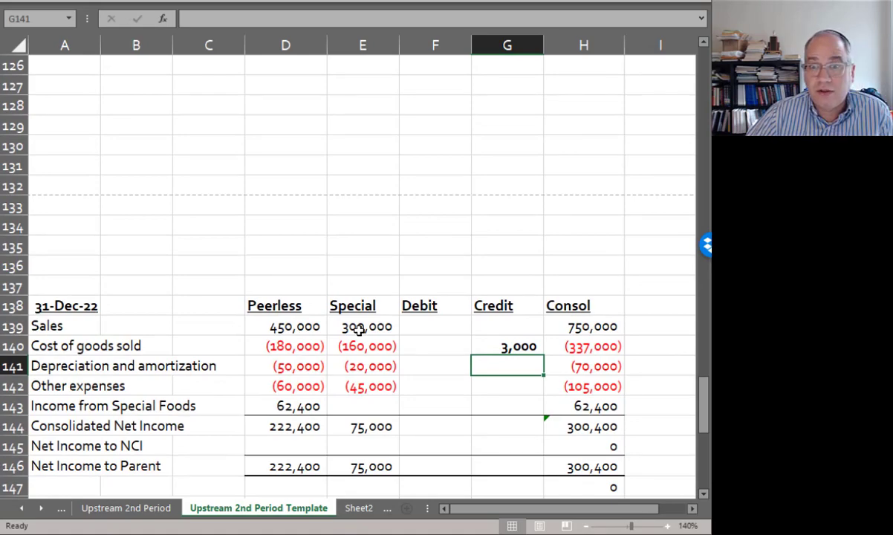
scroll(359, 331, "down", 5)
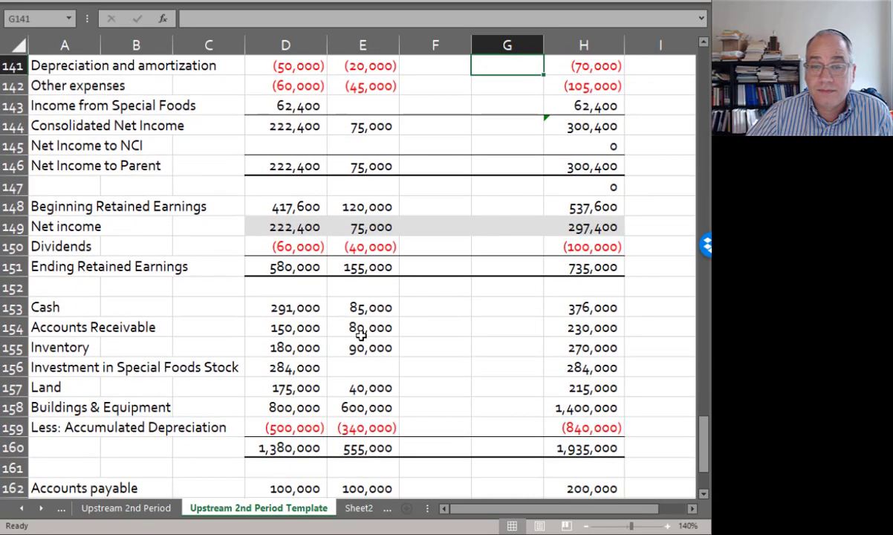
left_click(429, 364)
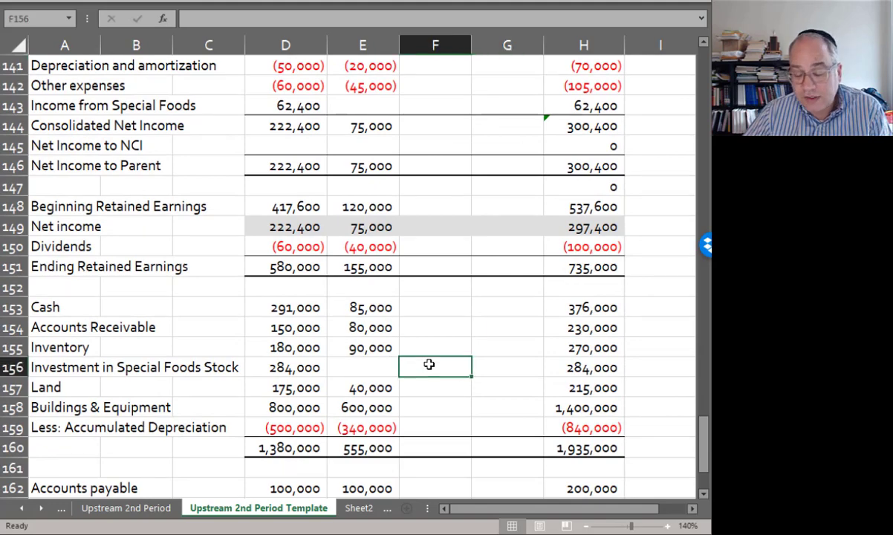
type("=")
scroll(443, 324, "up", 2)
left_click(503, 169)
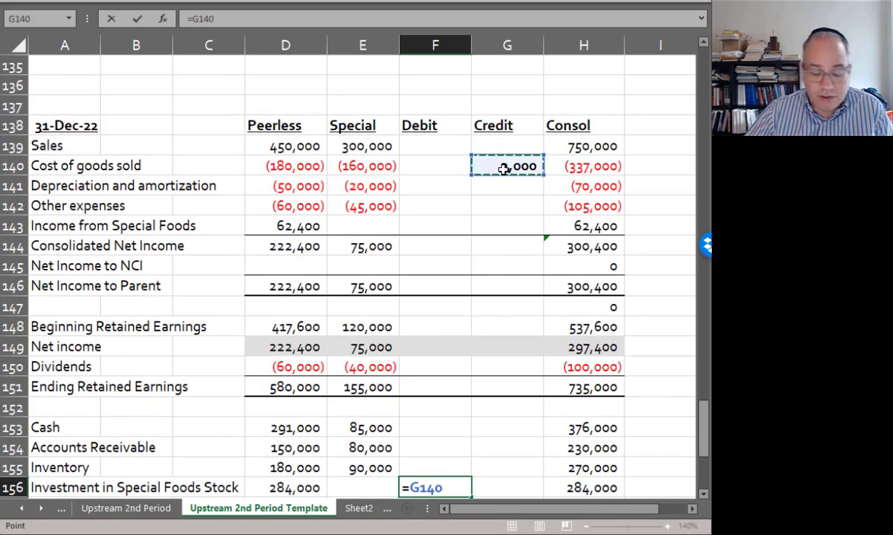
type("*.8")
key("Return")
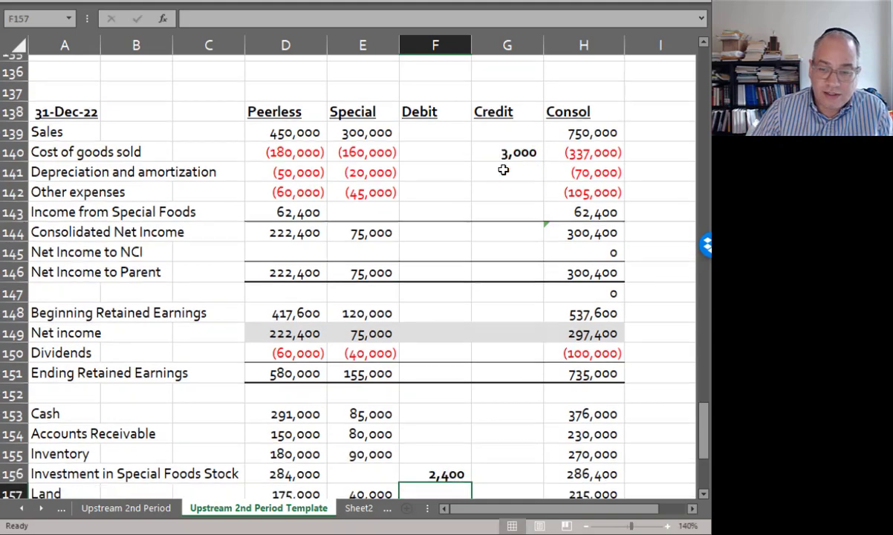
Step: Debit Noncontrolling interest in F166 with 20% of the Cost of goods sold credit (=G140*.2)
scroll(520, 202, "down", 3)
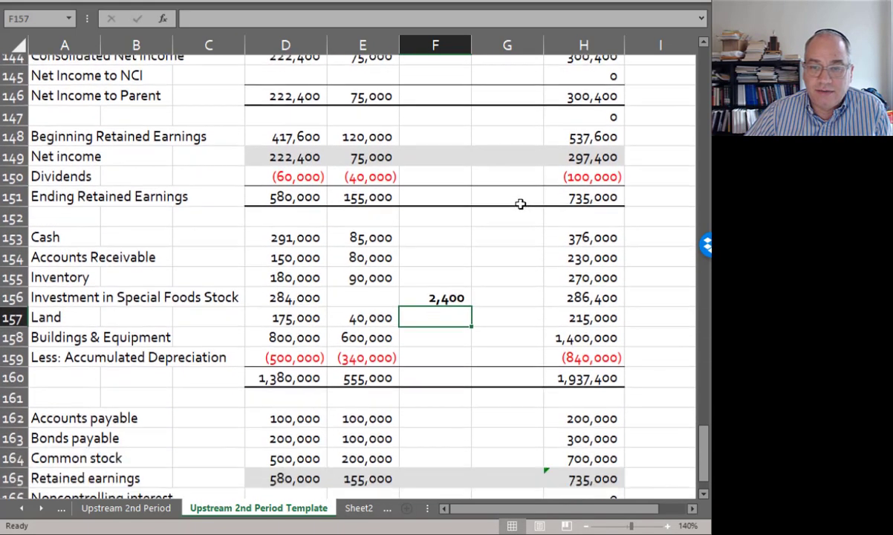
scroll(520, 202, "down", 2)
left_click(429, 428)
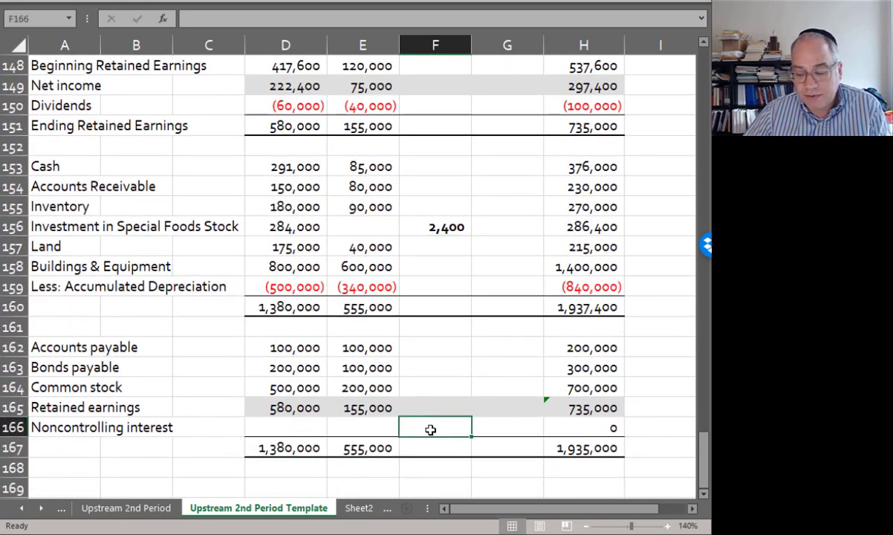
type("=")
scroll(467, 312, "up", 2)
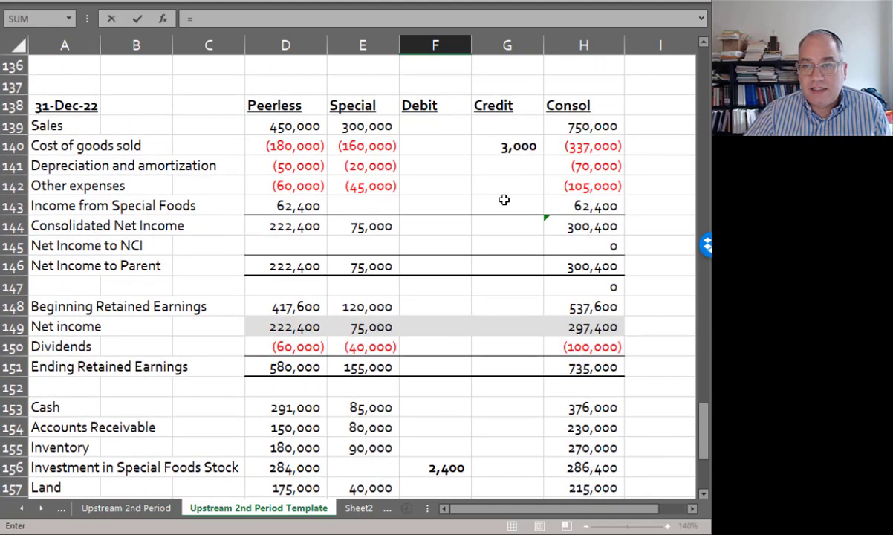
left_click(514, 142)
type("*.2")
key("Return")
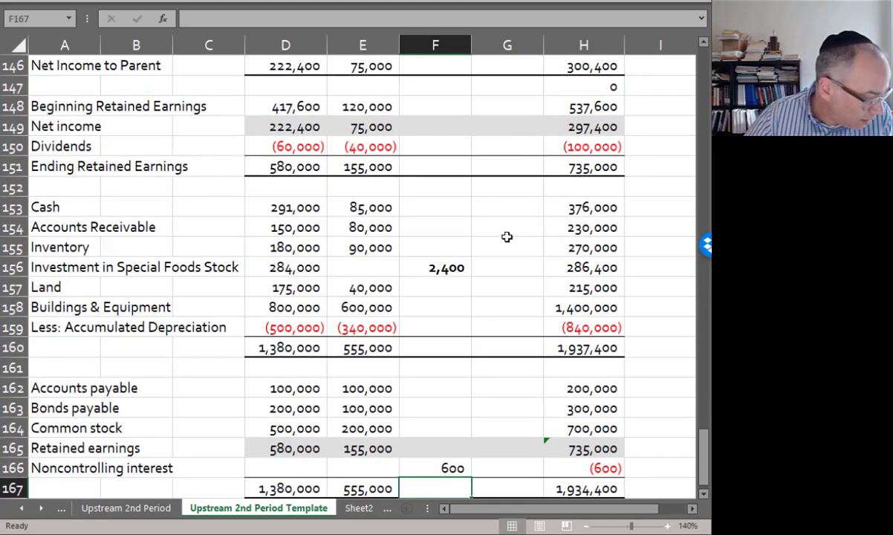
Step: Fill the three gross profit elimination cells G140, F156 and F166 with the standard light blue color
scroll(507, 236, "up", 3)
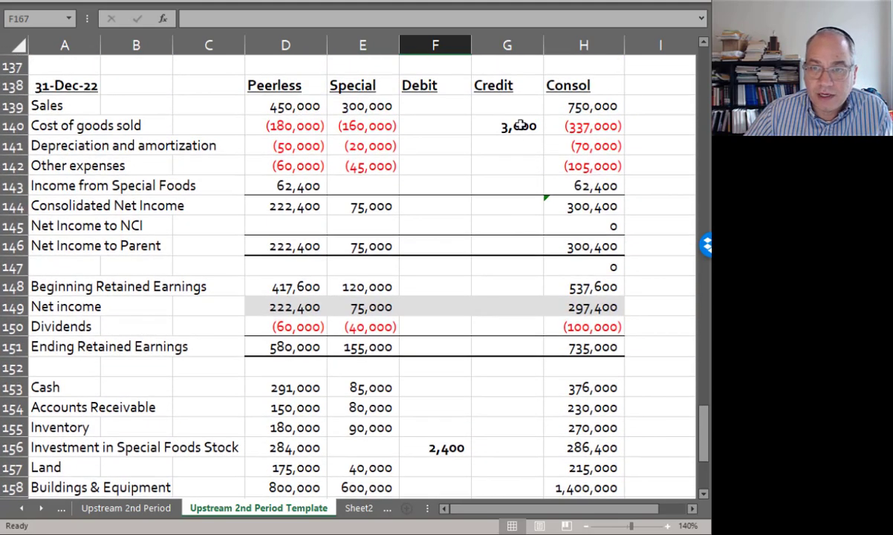
left_click(522, 125)
left_click(414, 449, "ctrl")
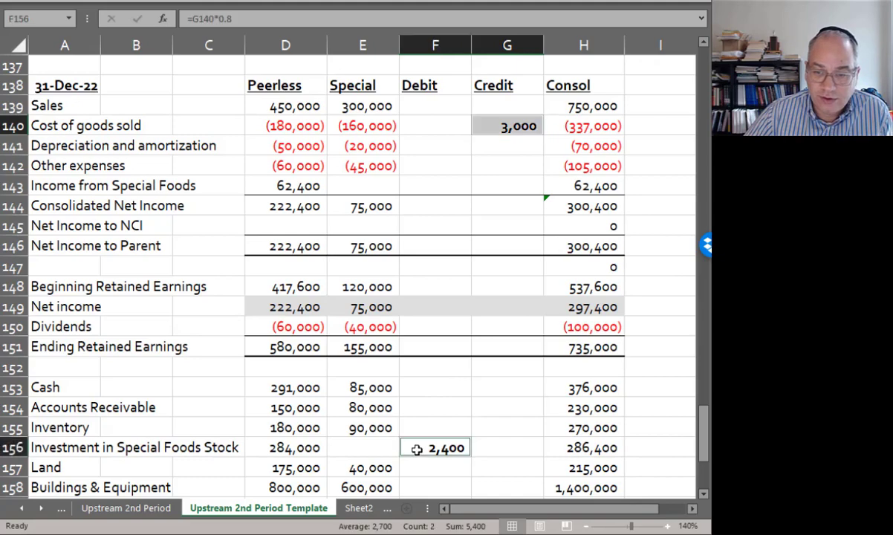
scroll(421, 449, "down", 4)
scroll(421, 449, "down", 1)
left_click(435, 346, "ctrl")
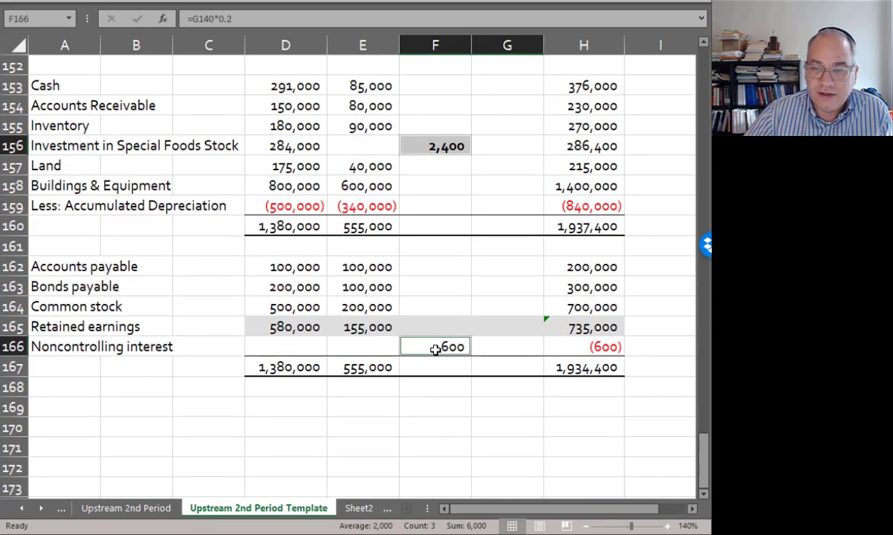
right_click(441, 355)
left_click(505, 390)
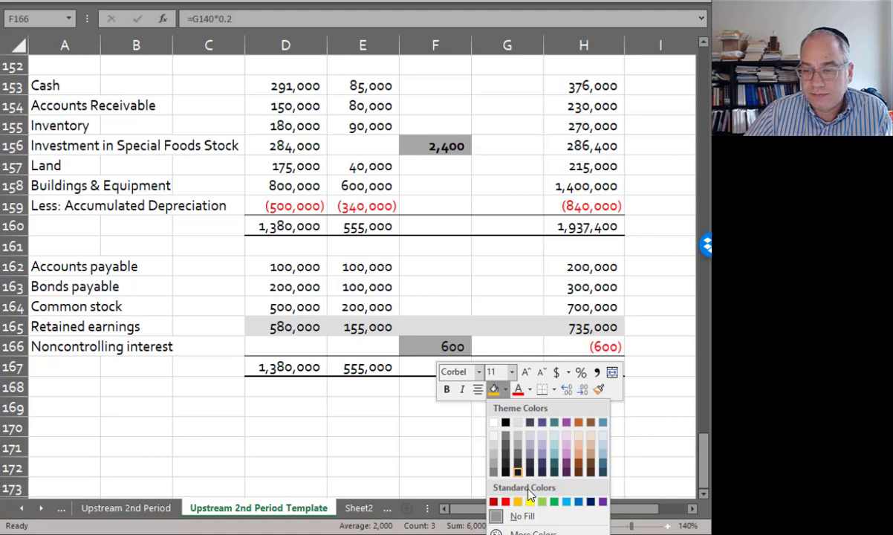
left_click(566, 501)
left_click(535, 332)
Step: Eliminate Income from Special Foods with a debit in F143 linked to Peerless's amount (=D143)
scroll(535, 332, "up", 7)
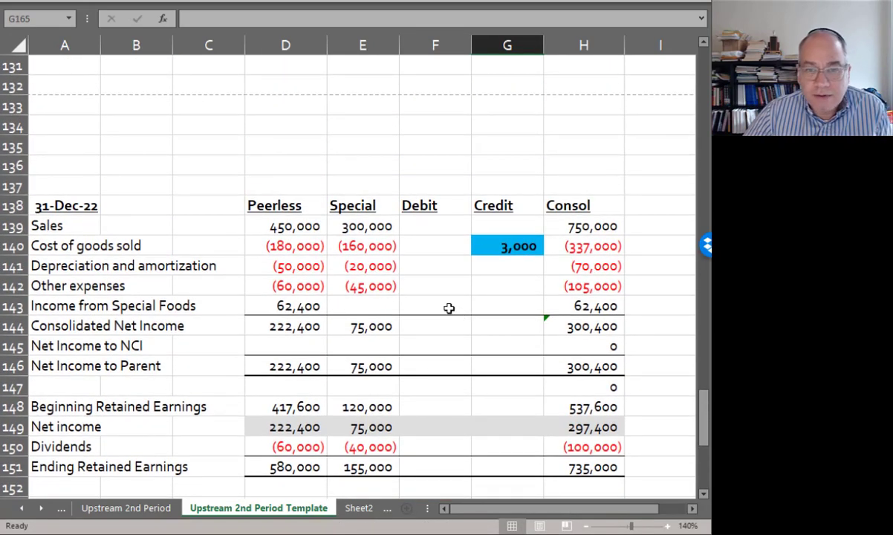
left_click(443, 306)
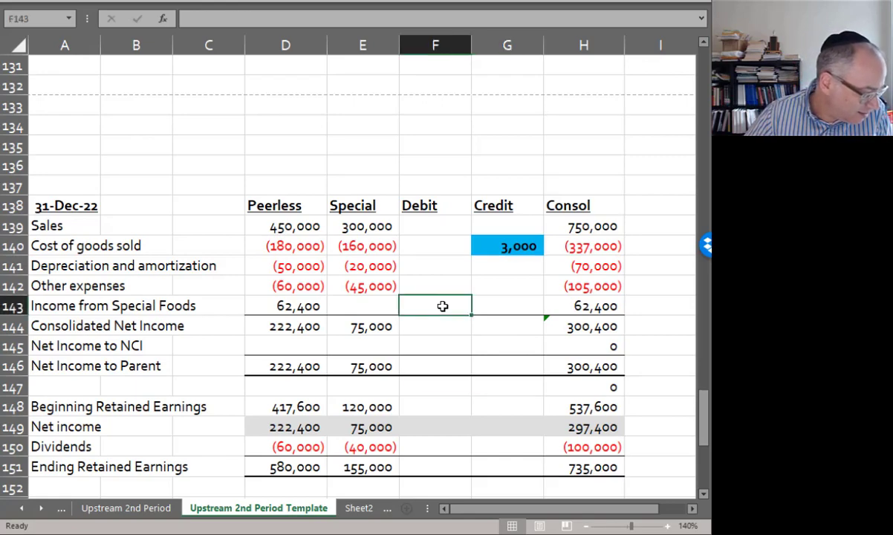
type("=")
key("Left")
key("Left")
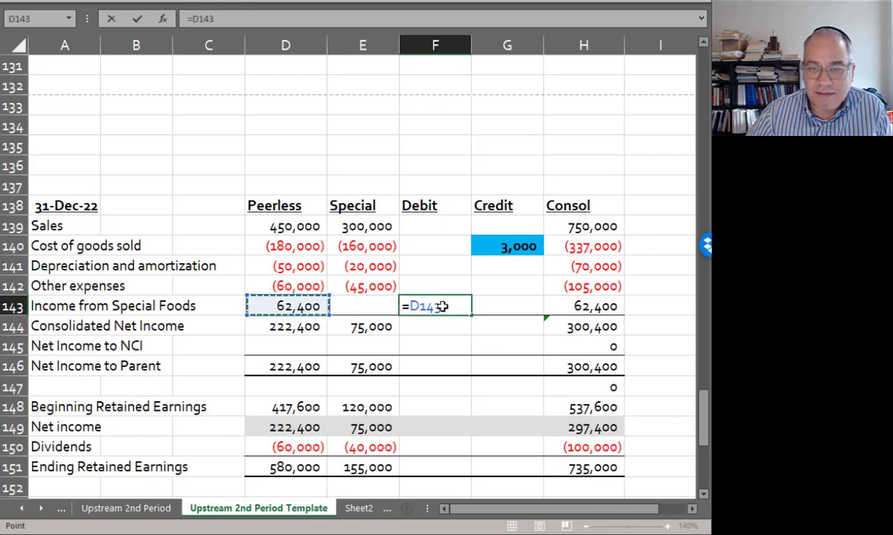
key("Return")
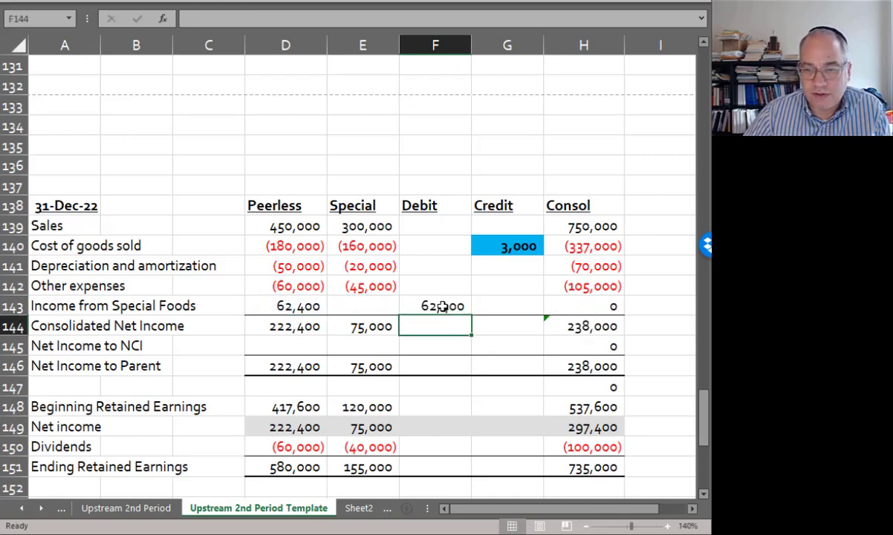
Step: Debit Net Income to NCI in F145 with 20% of Special's net income plus 600 (=E144*.2+600)
left_click(423, 341)
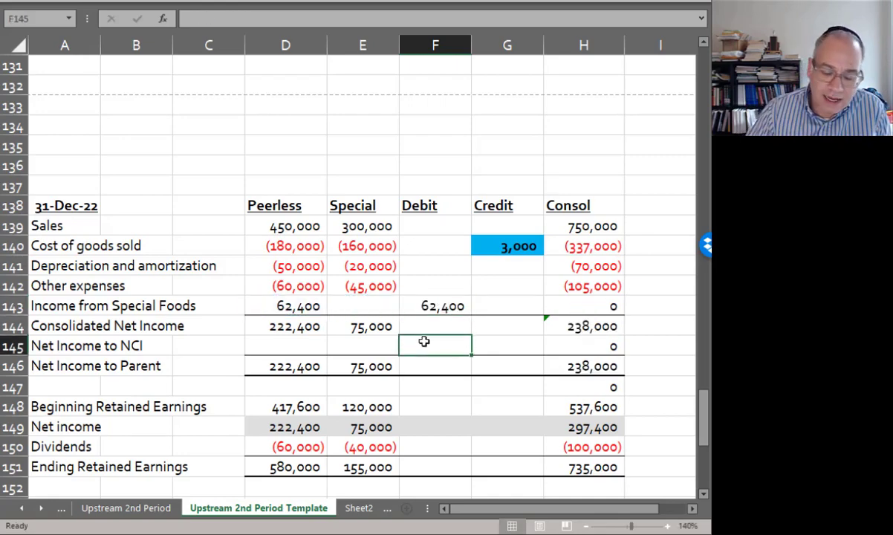
type("=")
key("Up")
key("Left")
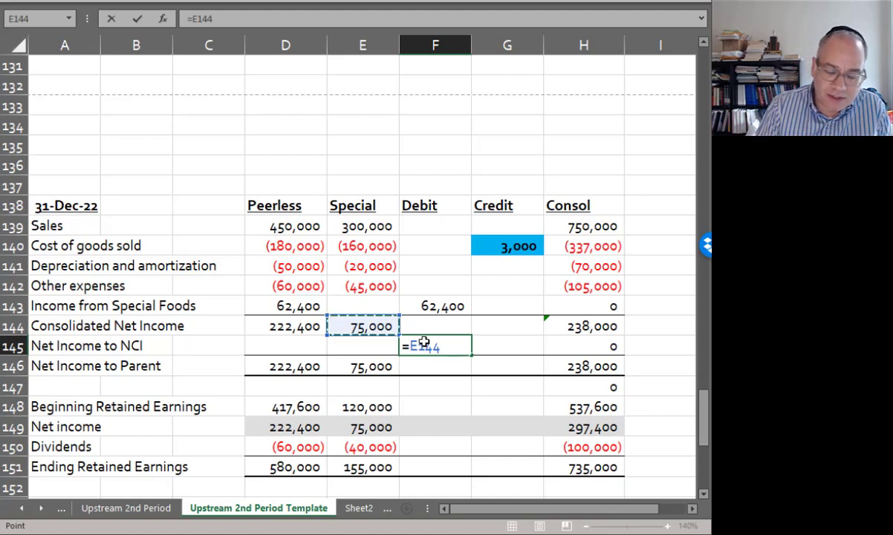
type("*")
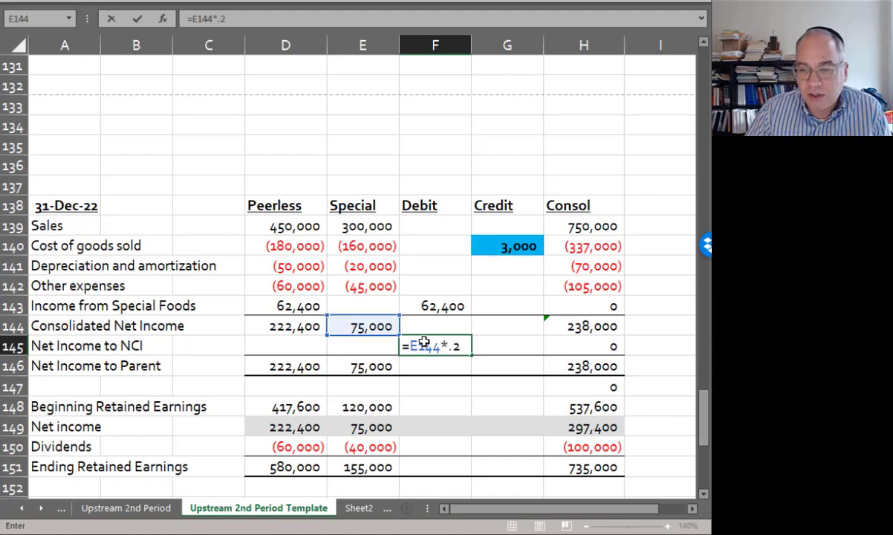
type(".2+6")
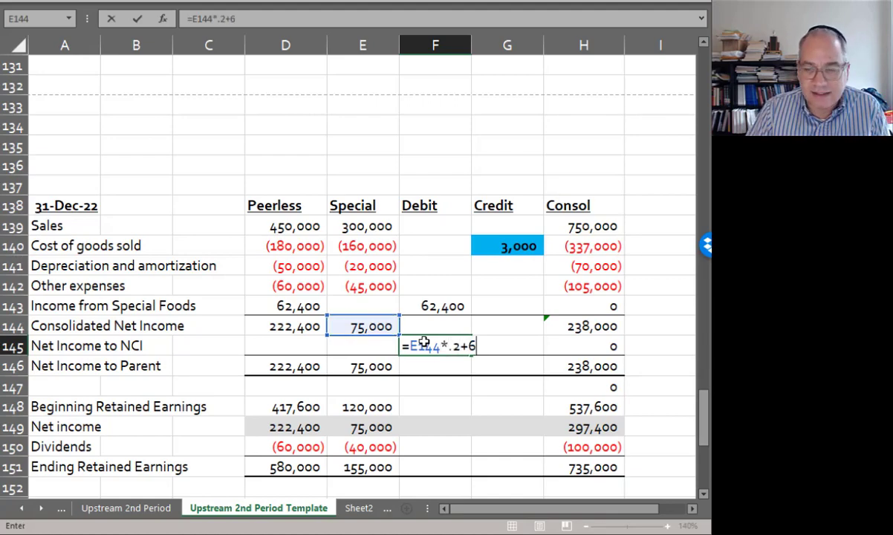
type("00")
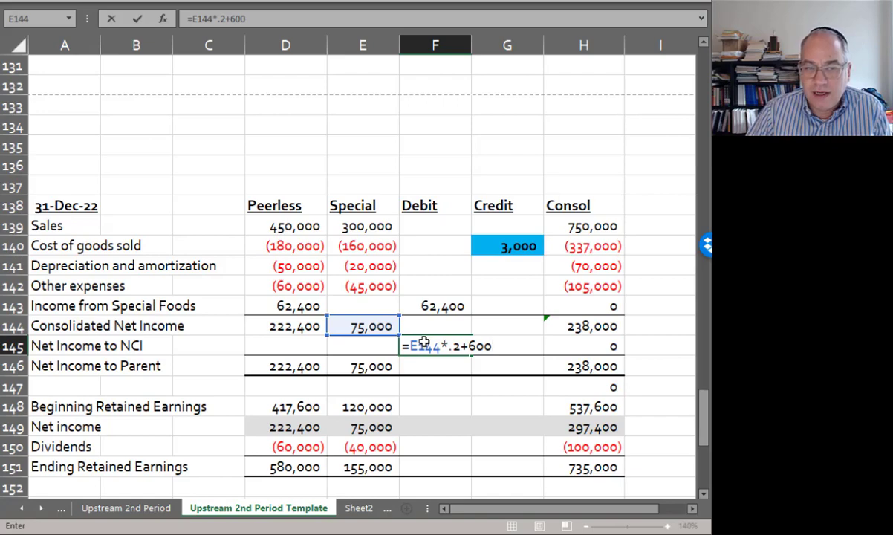
key("Return")
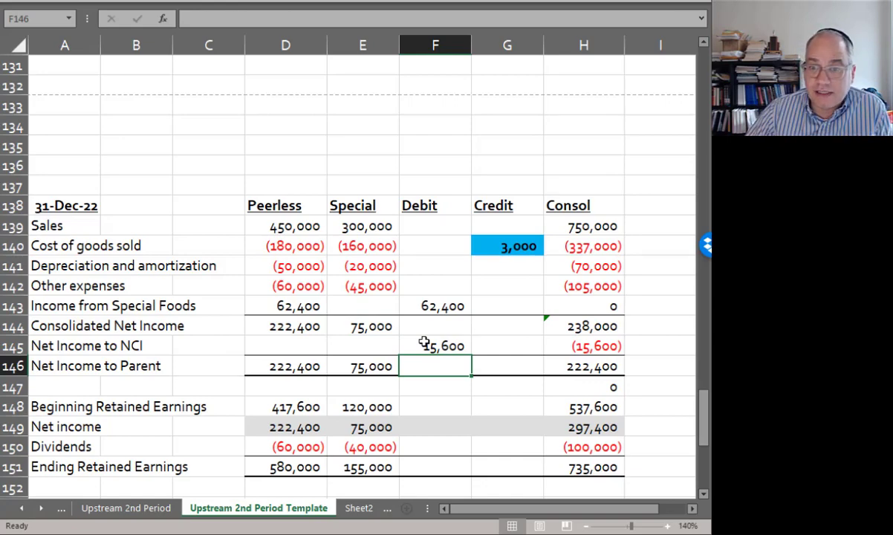
Step: Debit Beginning Retained Earnings in F148 with Special's beginning balance (=E148)
left_click(416, 400)
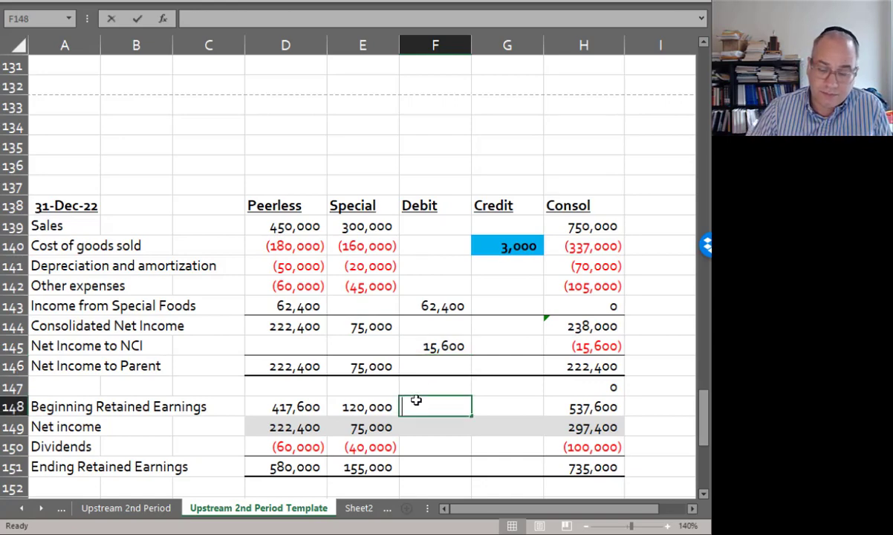
type("=")
key("Left")
key("Return")
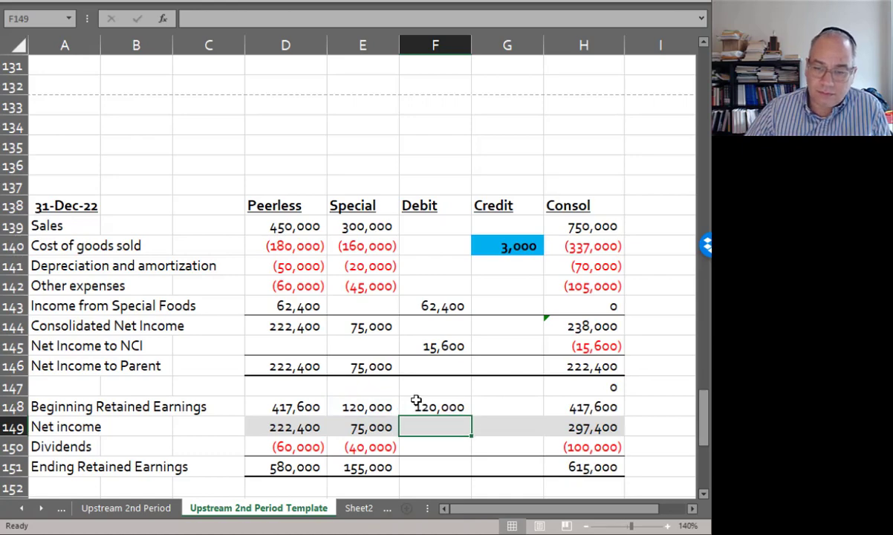
Step: Eliminate Special's Dividends with a credit in G150 linked to the negated amount (-E150)
left_click(495, 443)
type("-")
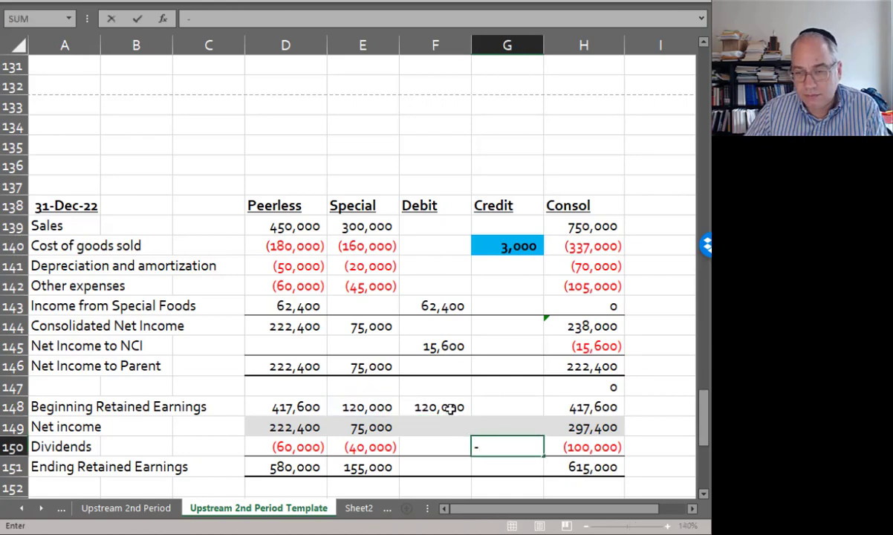
left_click(371, 446)
key("Return")
Step: Credit Investment in Special Foods Stock in G156 with Peerless's balance plus the gross profit debit (=D156+F156)
scroll(375, 449, "down", 3)
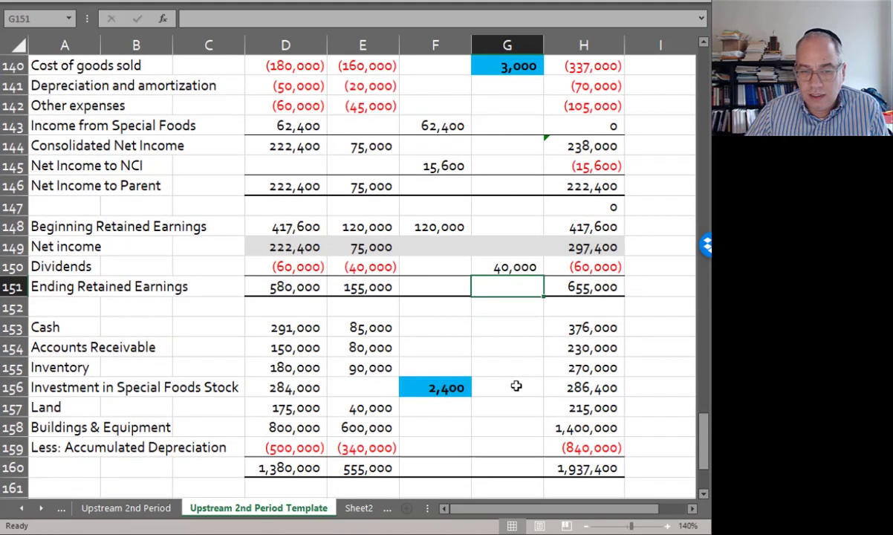
left_click(516, 386)
type("=")
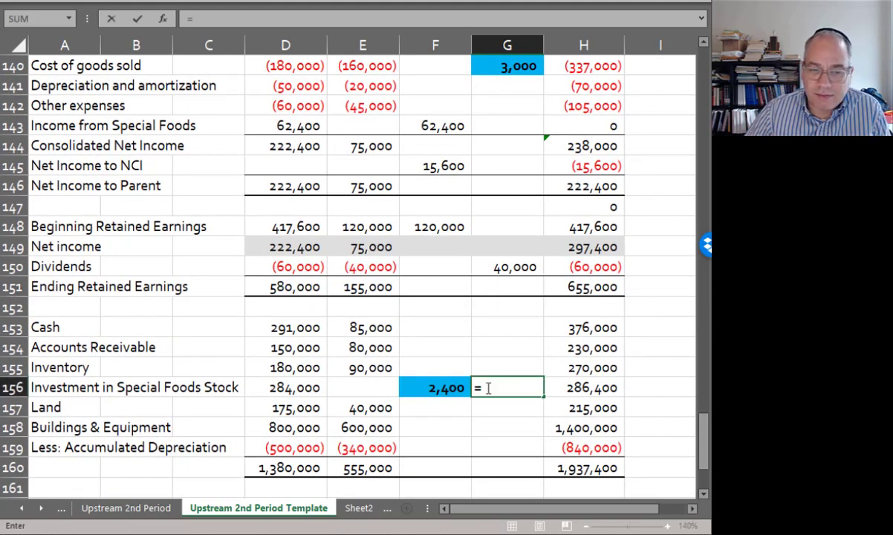
left_click(295, 387)
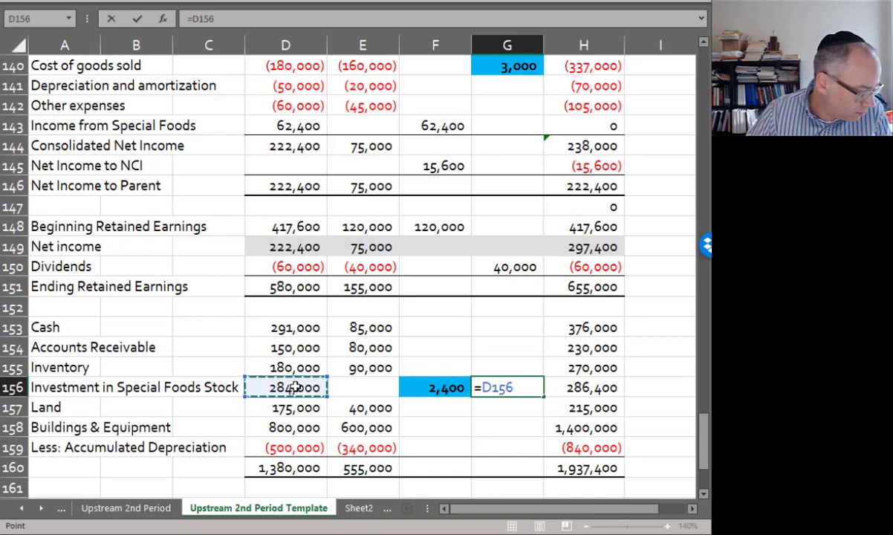
type("+")
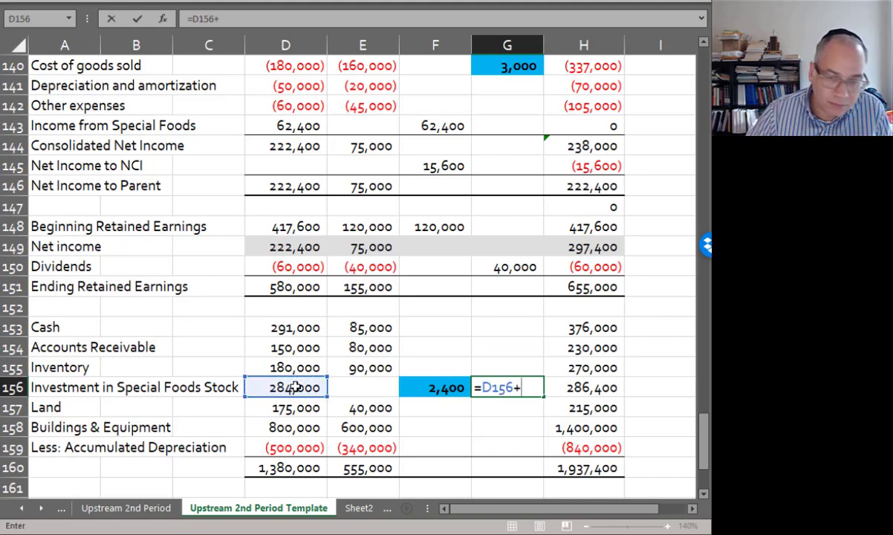
left_click(431, 387)
key("Return")
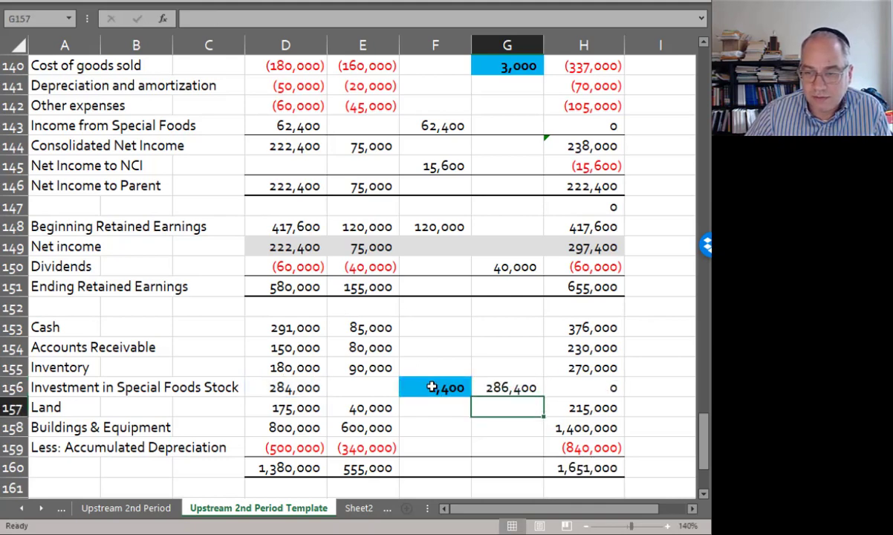
left_click(317, 386)
left_click(420, 386)
left_click(504, 387)
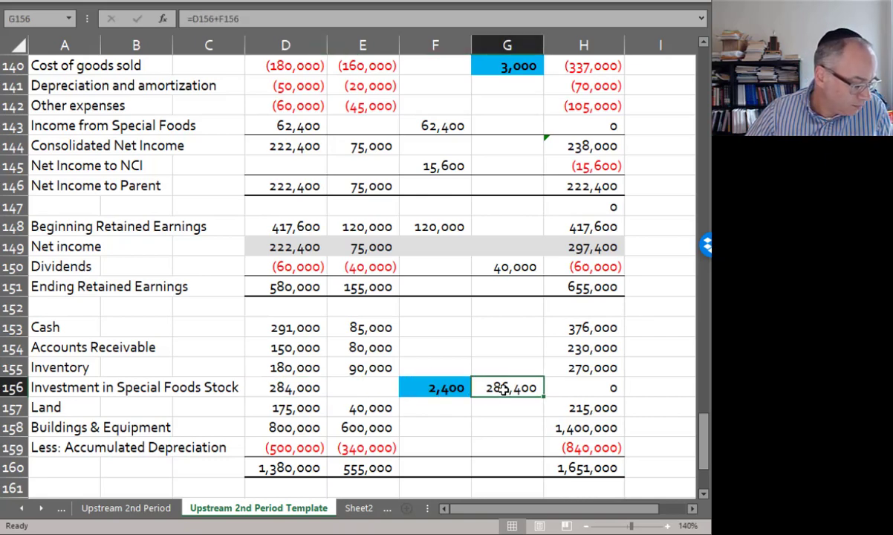
Step: Try to credit Noncontrolling interest in G166 with the formula =F143+F145+F148-G150-G156
scroll(504, 387, "down", 4)
scroll(504, 379, "up", 1)
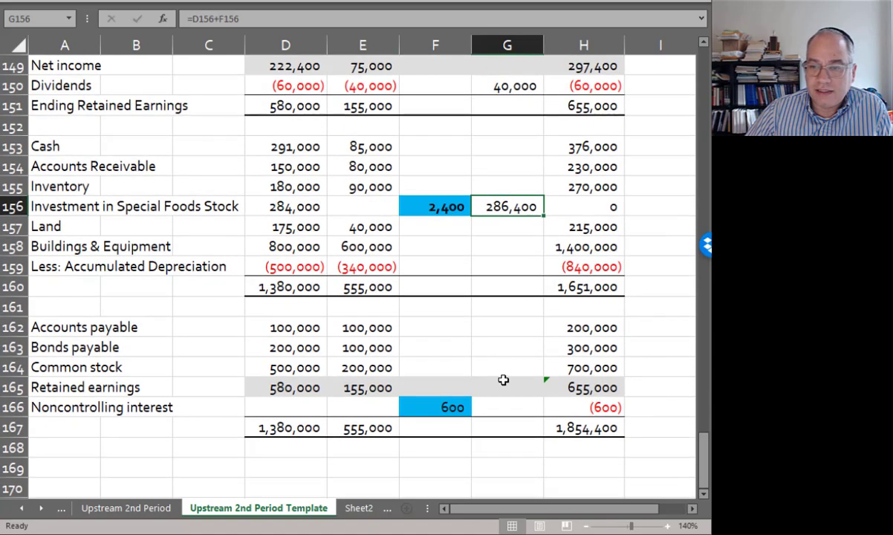
left_click(506, 404)
type("=")
scroll(505, 397, "up", 6)
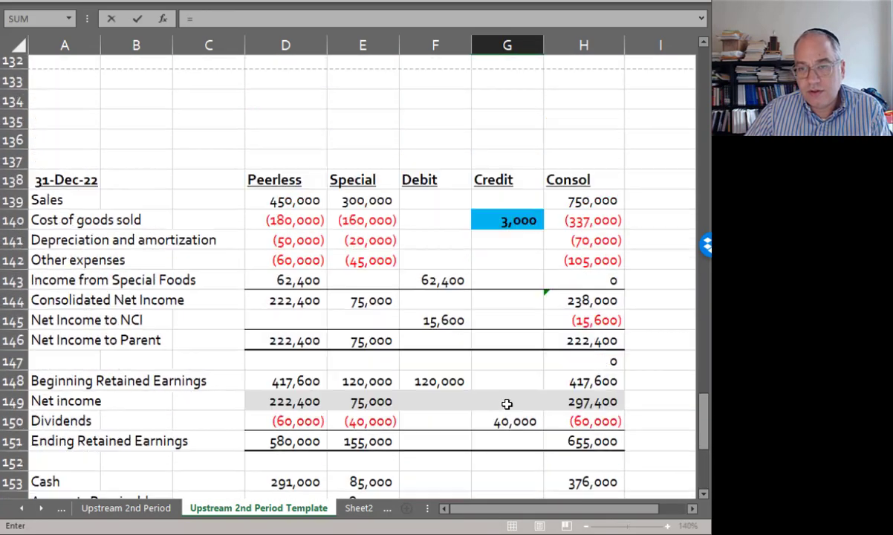
left_click(444, 310)
type("+")
left_click(435, 343)
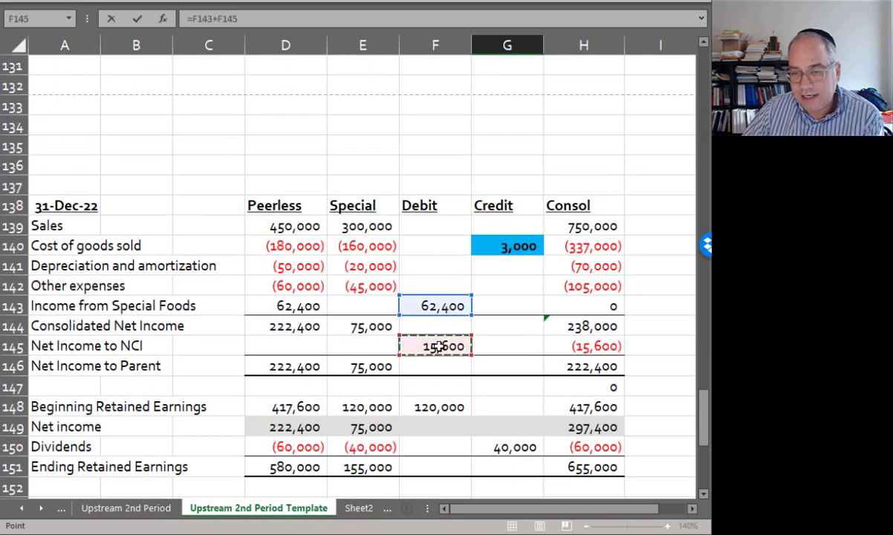
type("+")
left_click(437, 399)
type("-")
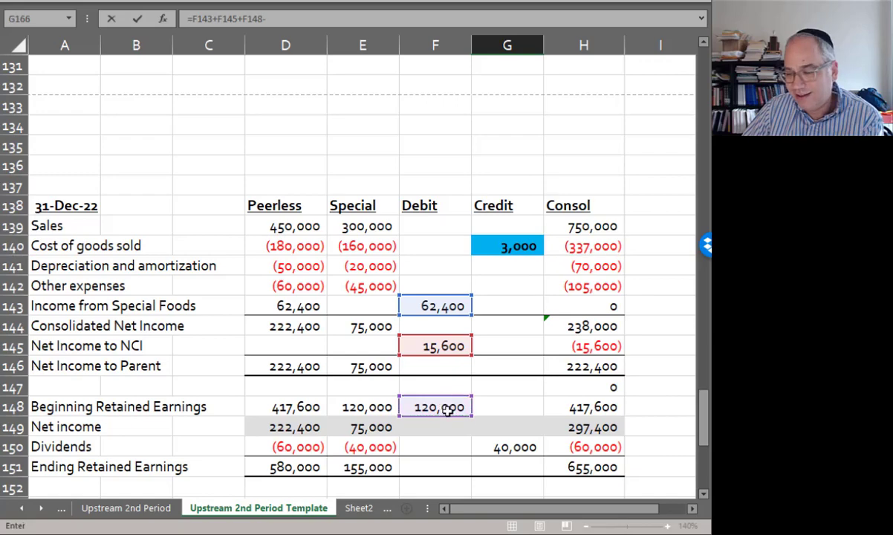
left_click(507, 449)
type("-")
scroll(507, 446, "down", 3)
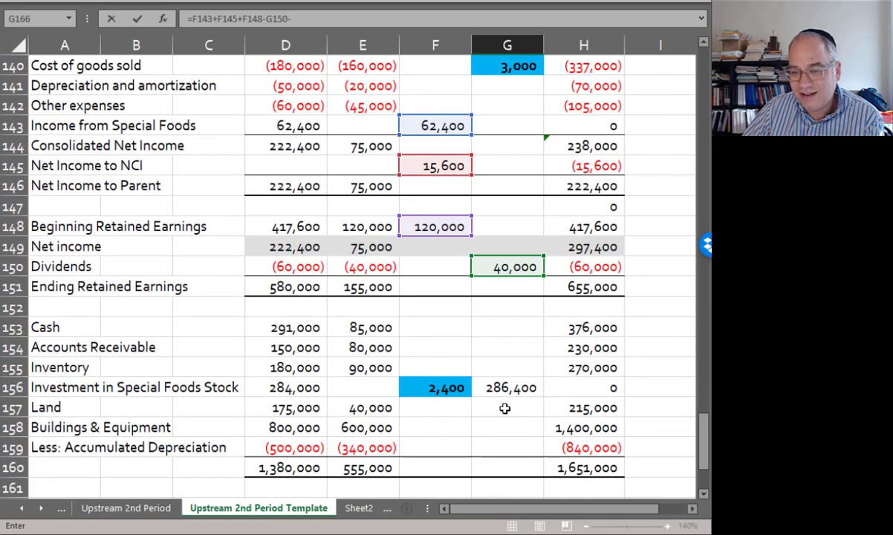
left_click(505, 387)
key("Return")
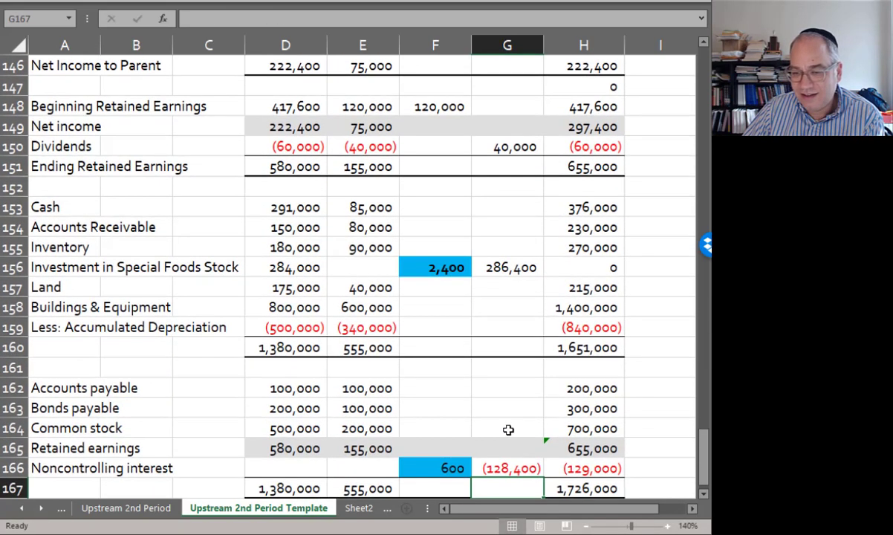
Step: Replace the Noncontrolling interest credit in G166 with a formula that also adds the Common stock debit (+F143+F145+F148-G150-G156+F164)
left_click(506, 468)
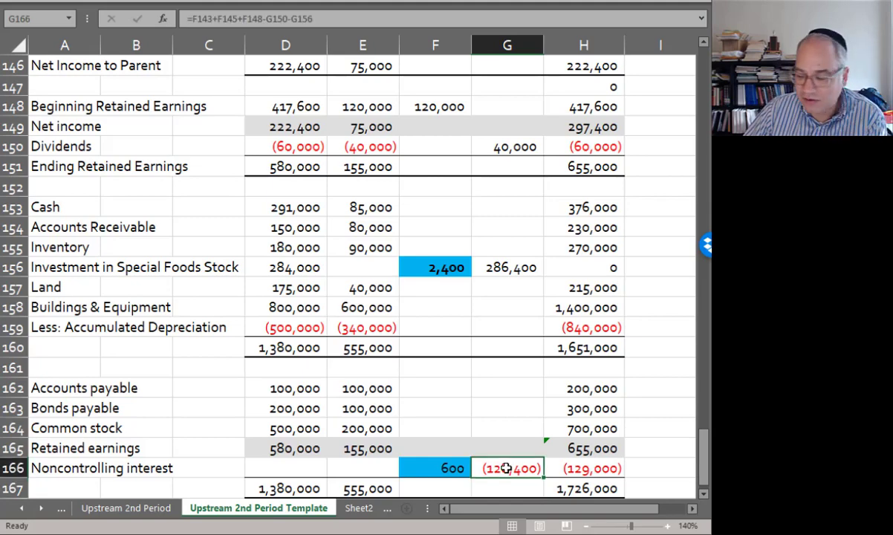
type("+")
scroll(514, 460, "up", 5)
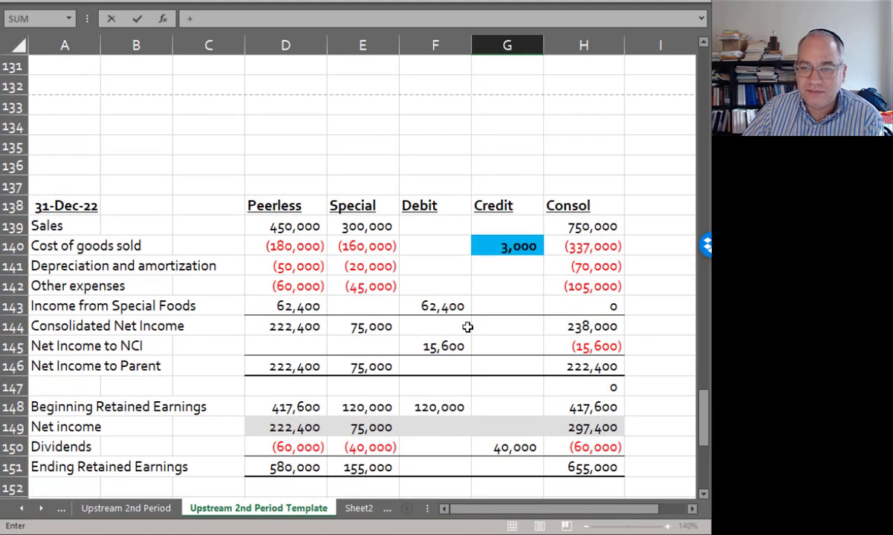
left_click(442, 308)
type("+")
left_click(440, 346)
type("+F145+")
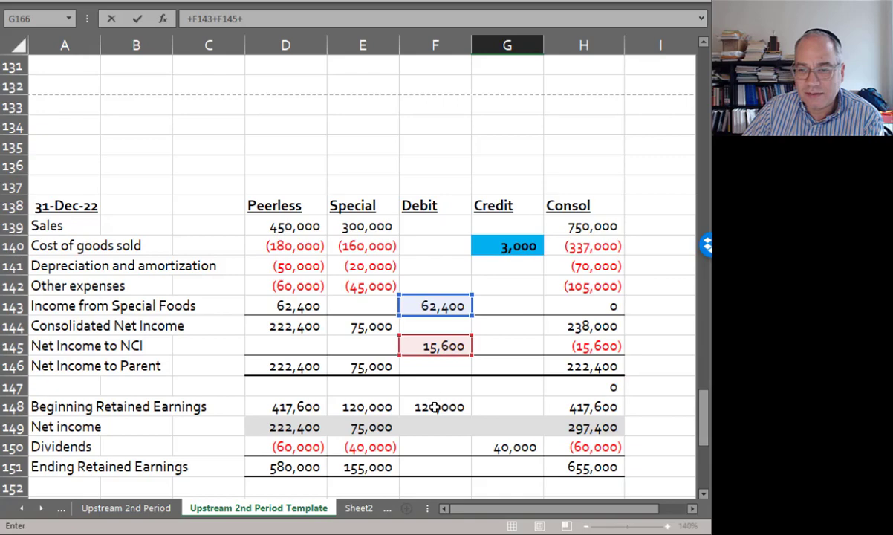
left_click(435, 407)
type("-")
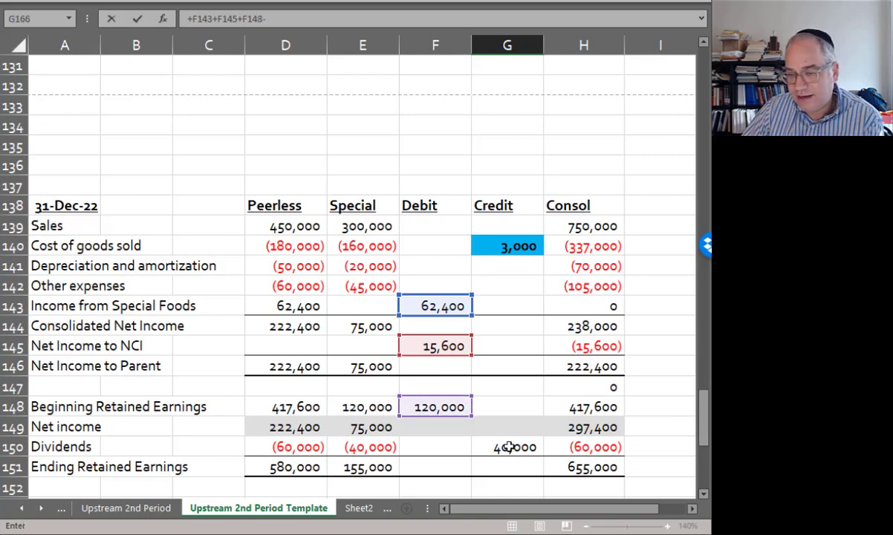
left_click(507, 447)
scroll(507, 445, "down", 3)
type("-")
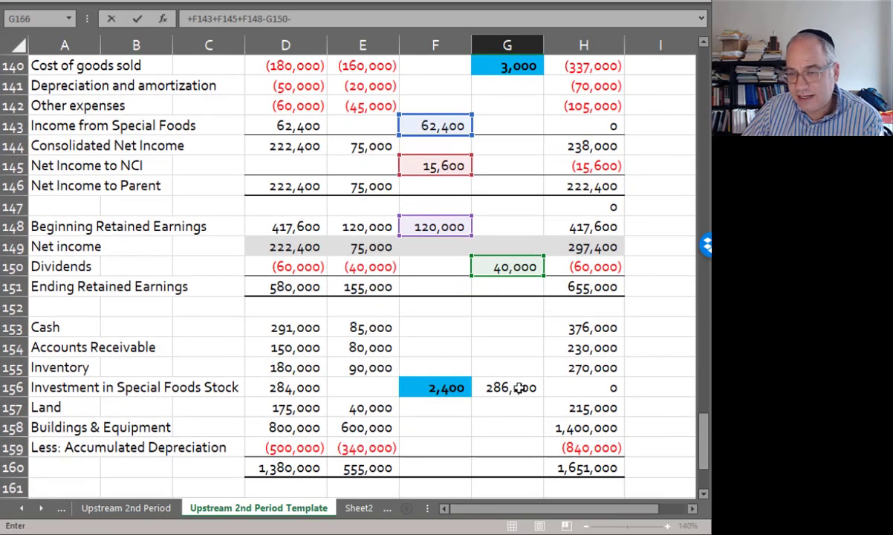
left_click(516, 386)
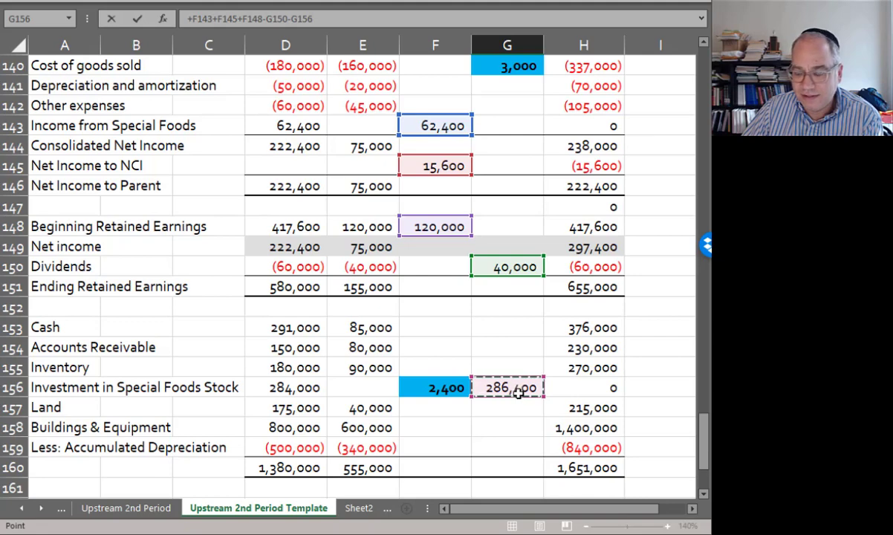
type("+")
scroll(516, 404, "down", 2)
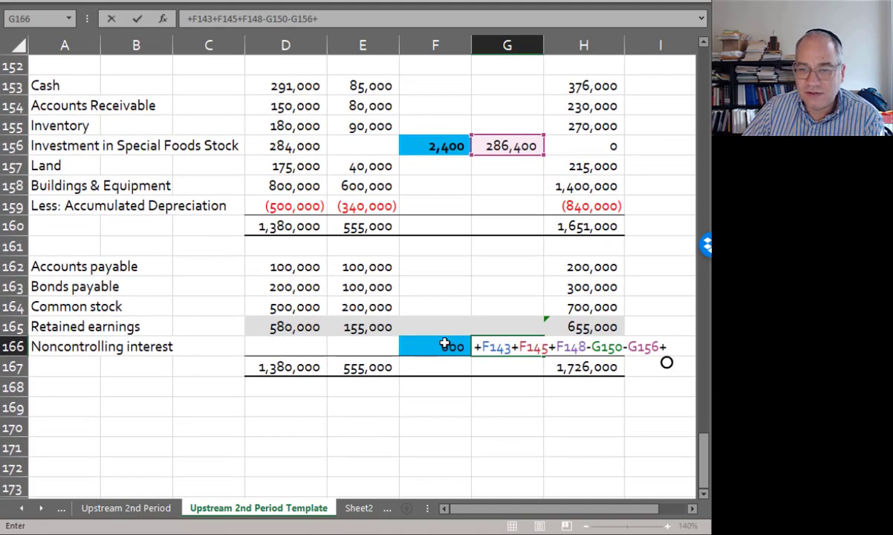
left_click(424, 303)
key("Return")
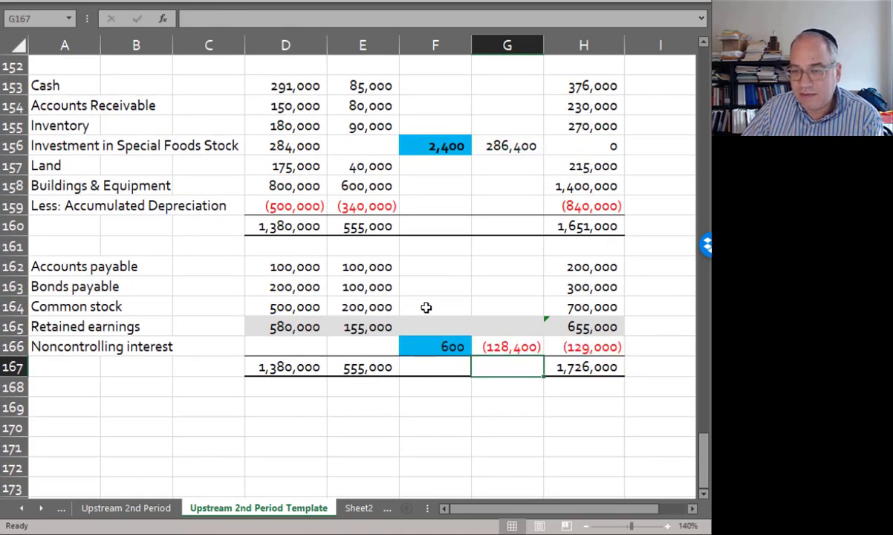
Step: Eliminate Special's Common stock with a debit in F164 linked to its balance (=E164)
left_click(428, 308)
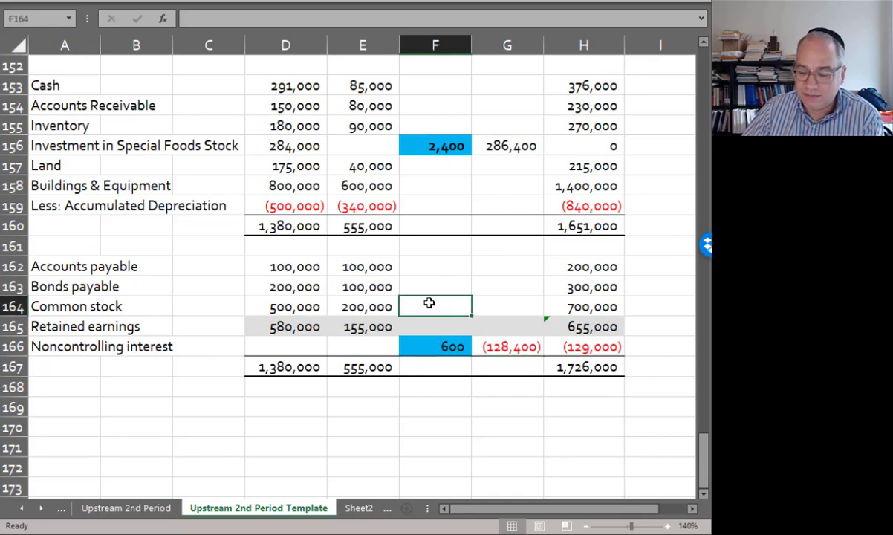
type("=")
left_click(379, 306)
key("Return")
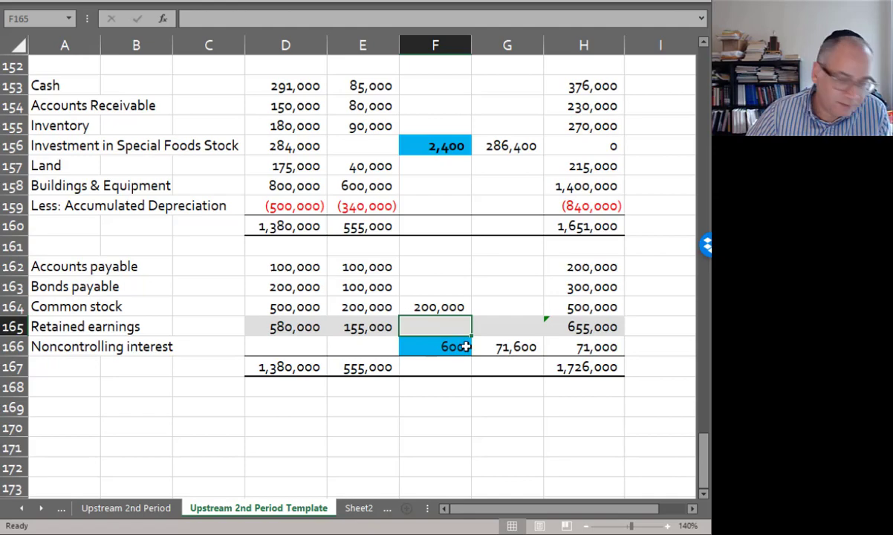
Step: Fill the basic elimination entries in F143, F145, F148, G150, G156, F164 and G166 with yellow
left_click(496, 349)
left_click(438, 308, "ctrl")
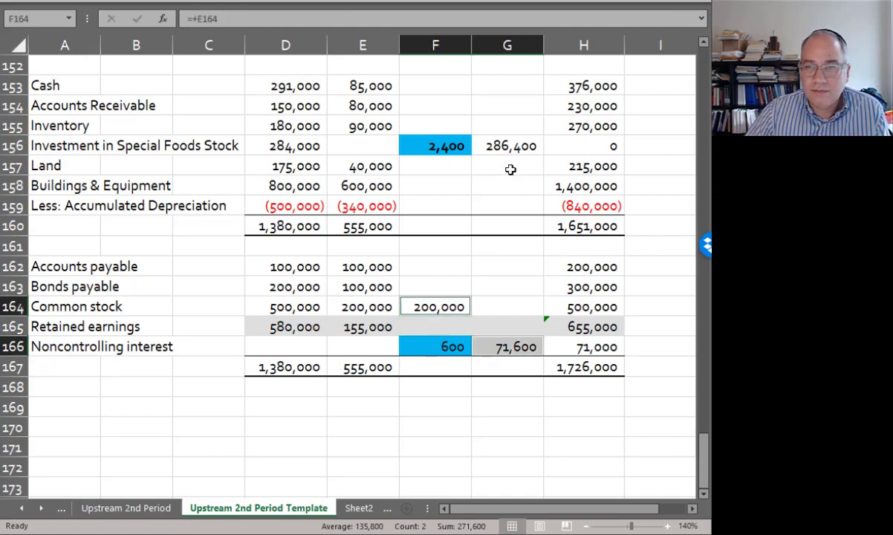
left_click(507, 145, "ctrl")
scroll(504, 171, "up", 4)
left_click(484, 264, "ctrl")
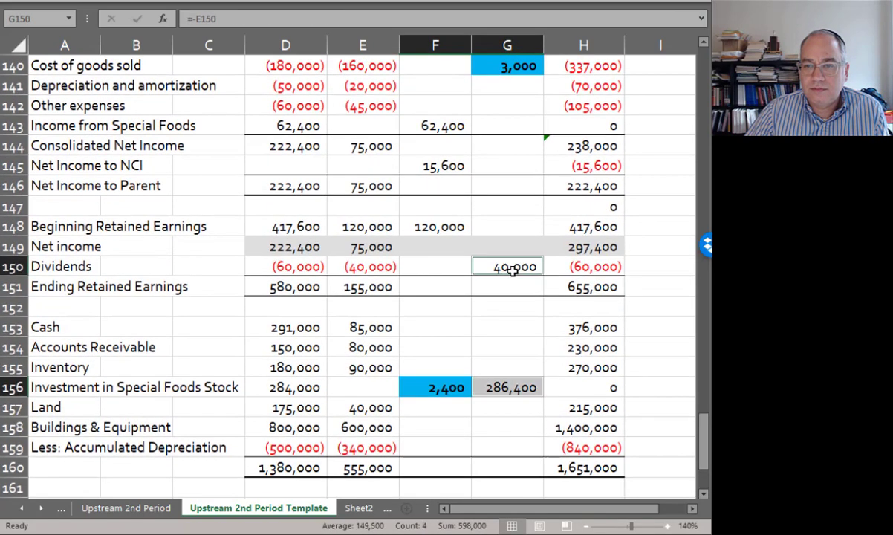
left_click(423, 226, "ctrl")
left_click(410, 163, "ctrl")
left_click(435, 121, "ctrl")
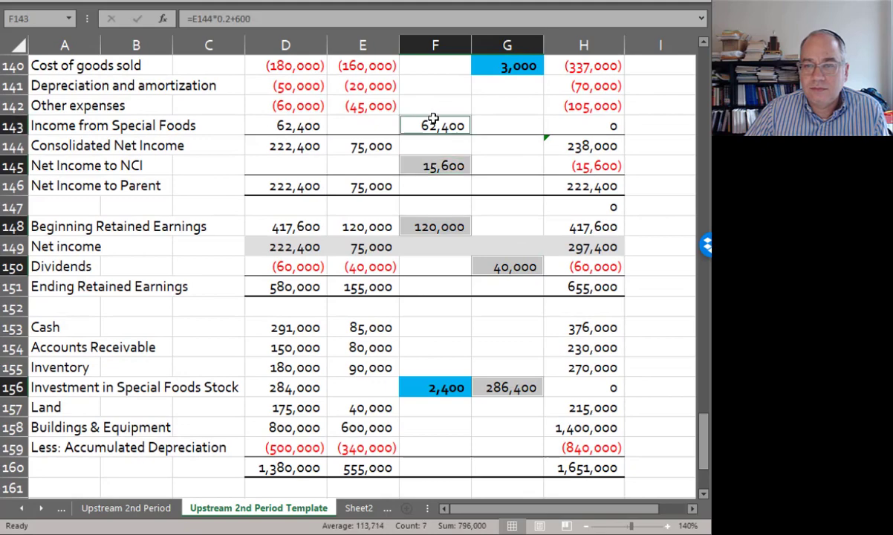
right_click(433, 124)
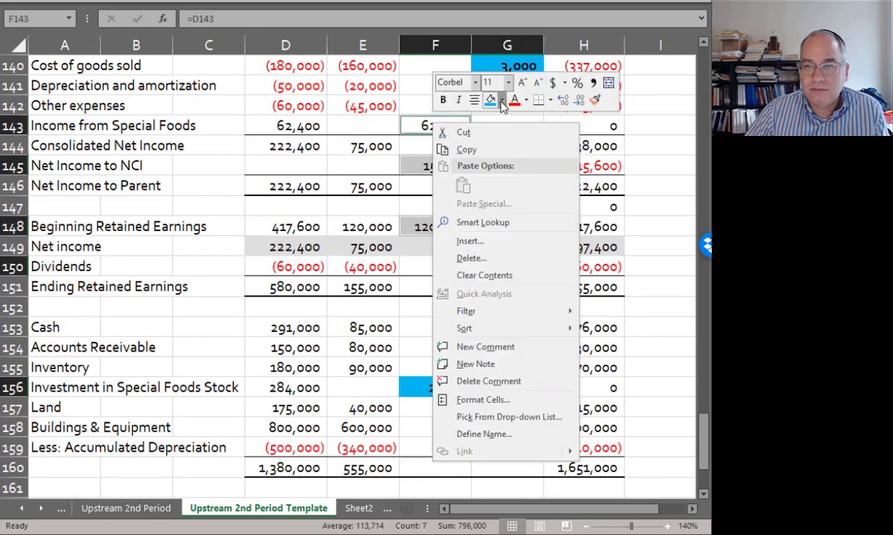
left_click(501, 100)
left_click(526, 212)
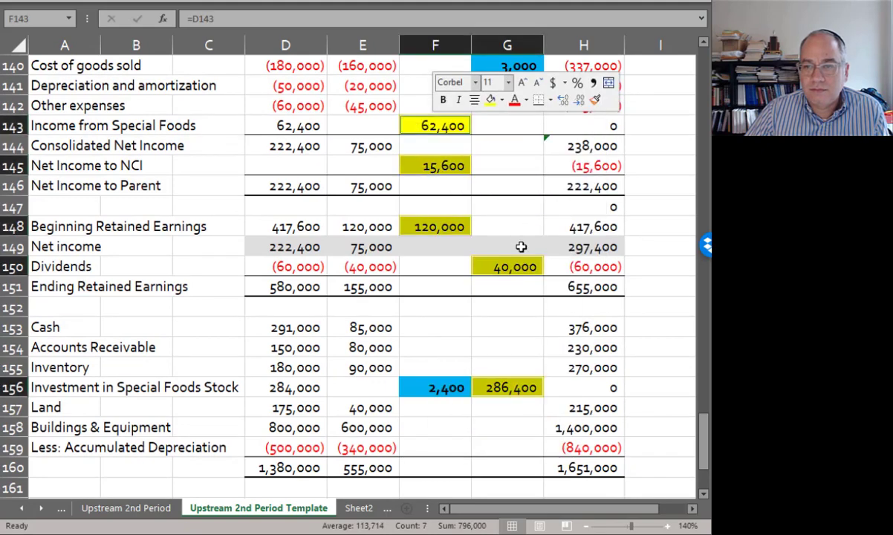
left_click(514, 272)
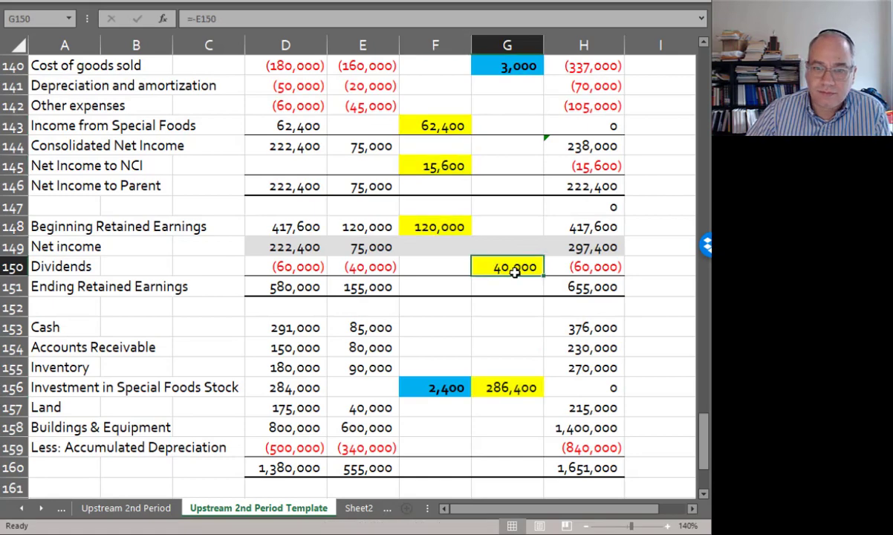
Step: Eliminate accumulated depreciation with a 300,000 debit in F159 and a matching Buildings & Equipment credit in G158 (=F159)
scroll(490, 290, "down", 1)
left_click(417, 386)
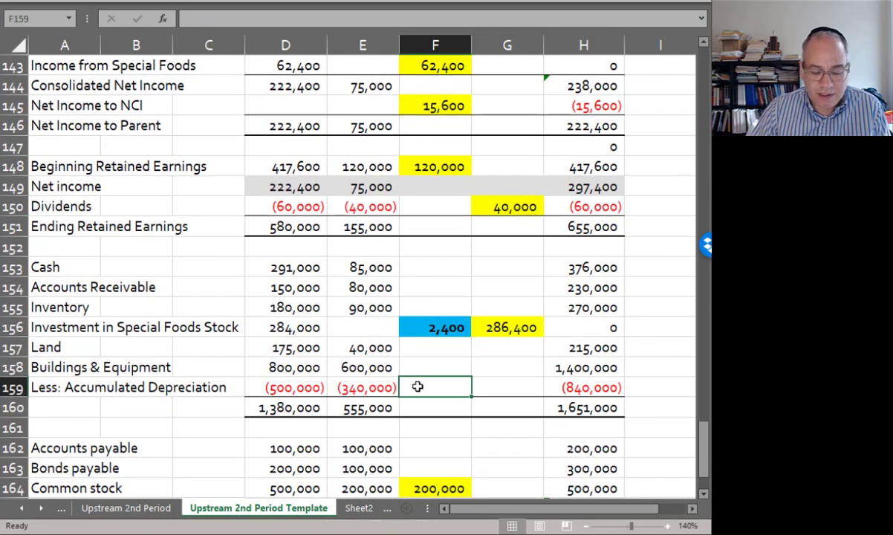
type("300000")
key("Up")
key("Right")
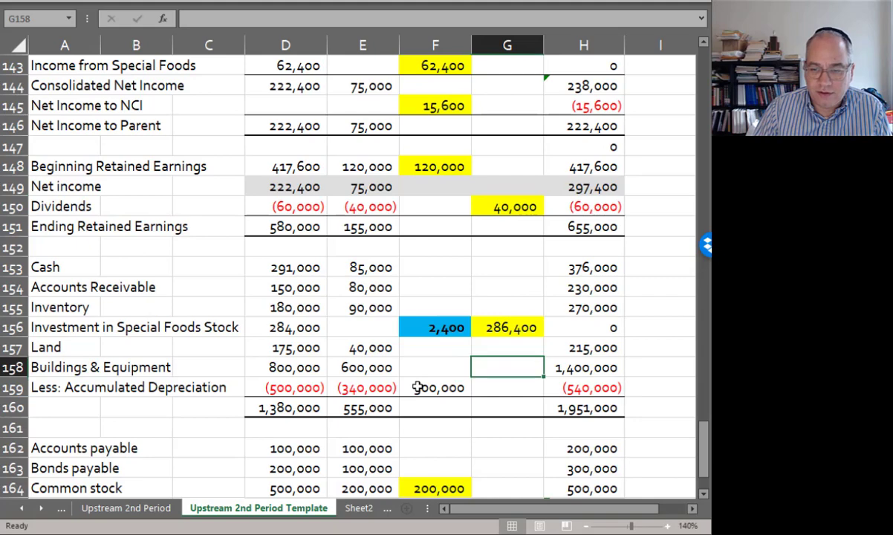
type("=")
left_click(417, 386)
key("Return")
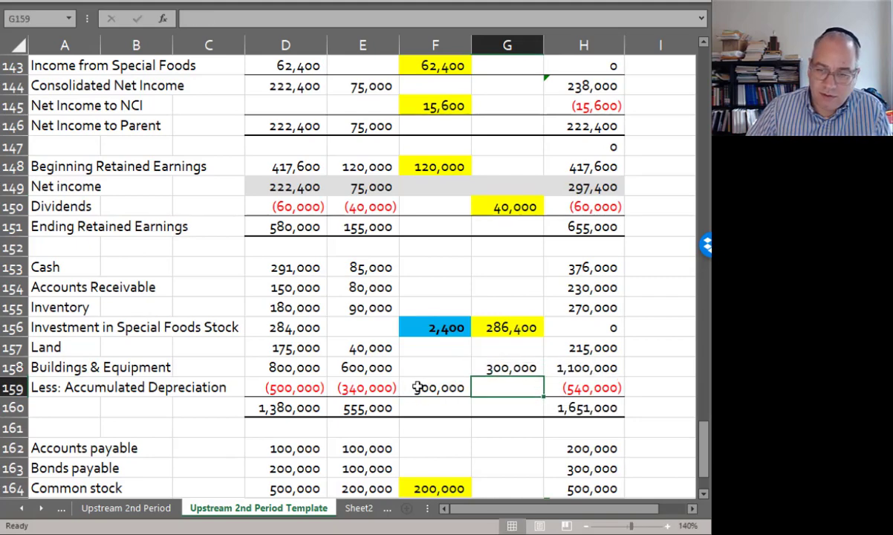
Step: Fill the accumulated depreciation elimination cells G158 and F159 with green
left_click(494, 369)
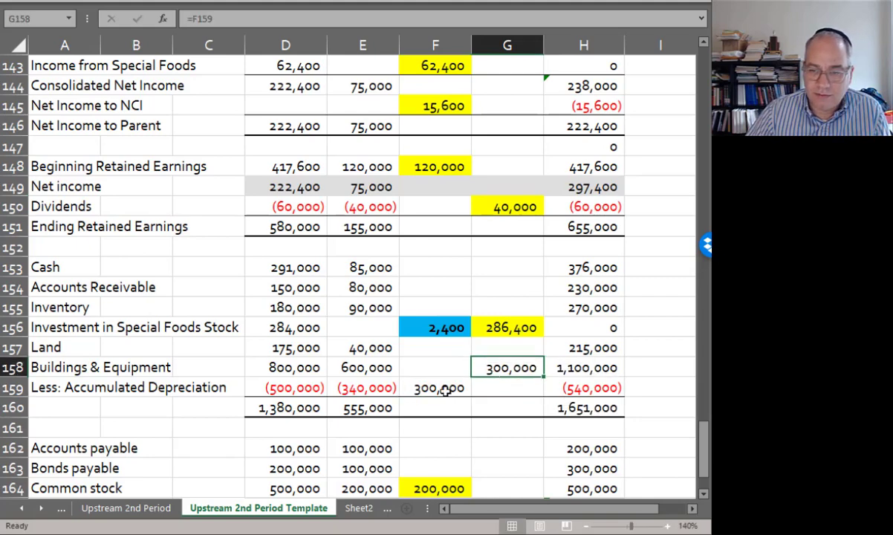
left_click(444, 390, "ctrl")
right_click(443, 391)
left_click(516, 432)
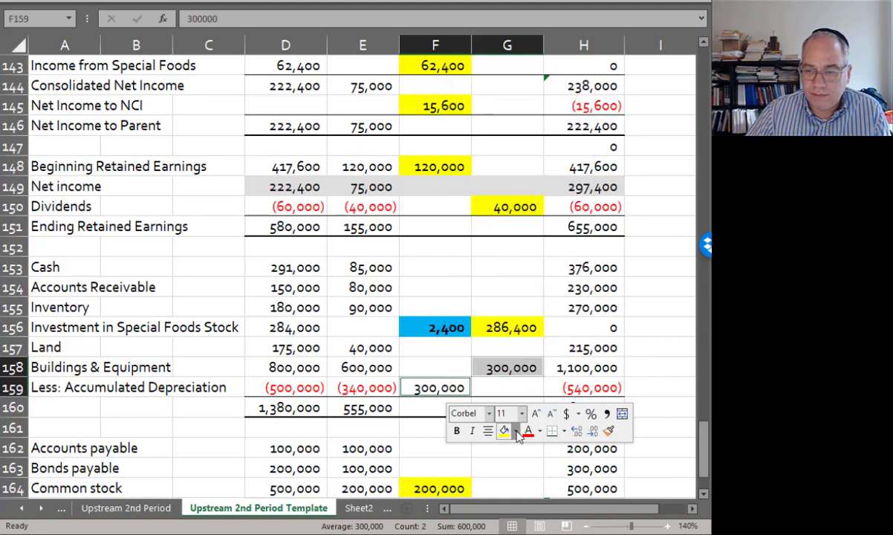
left_click(516, 432)
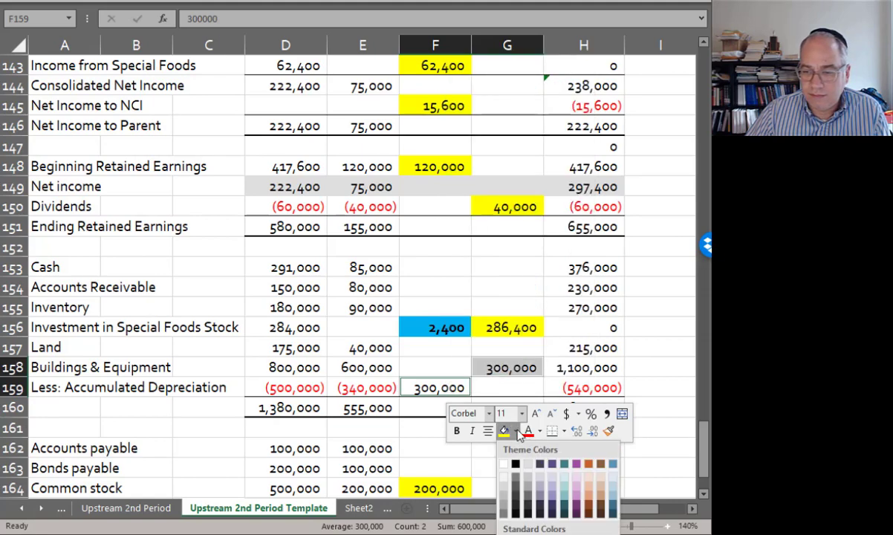
key("Escape")
scroll(504, 362, "down", 1)
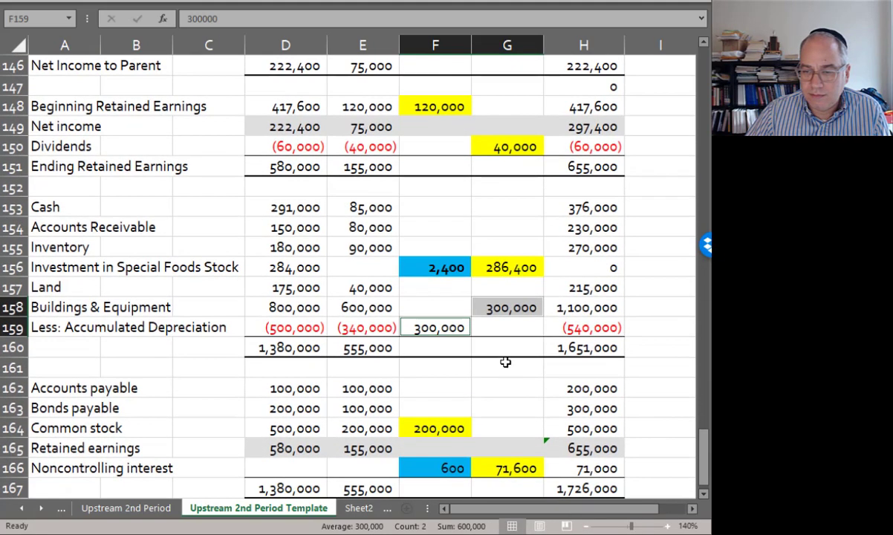
right_click(454, 326)
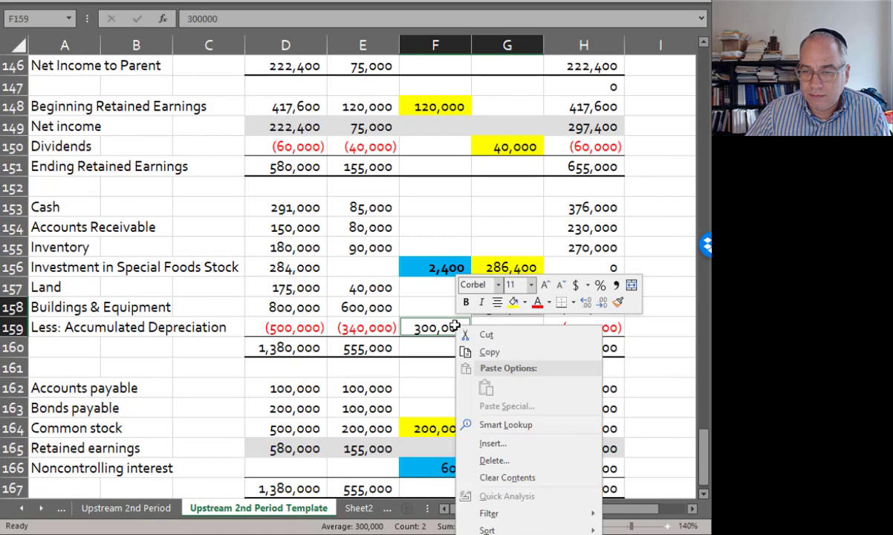
left_click(524, 302)
left_click(558, 414)
left_click(510, 386)
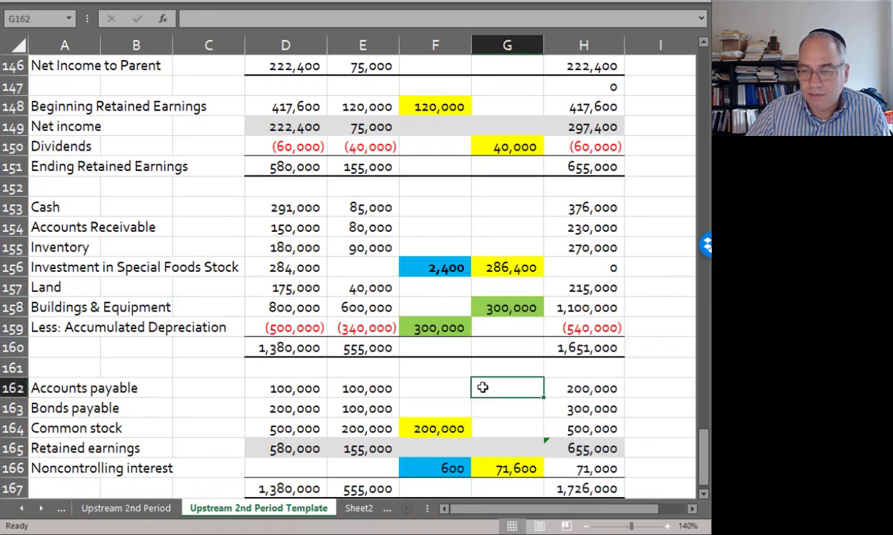
Step: Compare Peerless's Net Income to Parent and Ending Retained Earnings with the consolidated amounts in column H
scroll(482, 387, "up", 2)
scroll(483, 387, "up", 2)
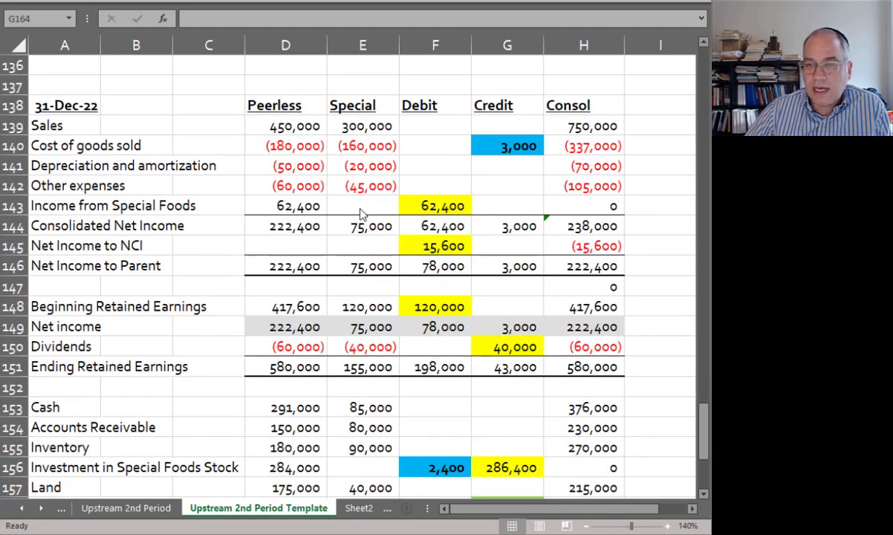
left_click(291, 269)
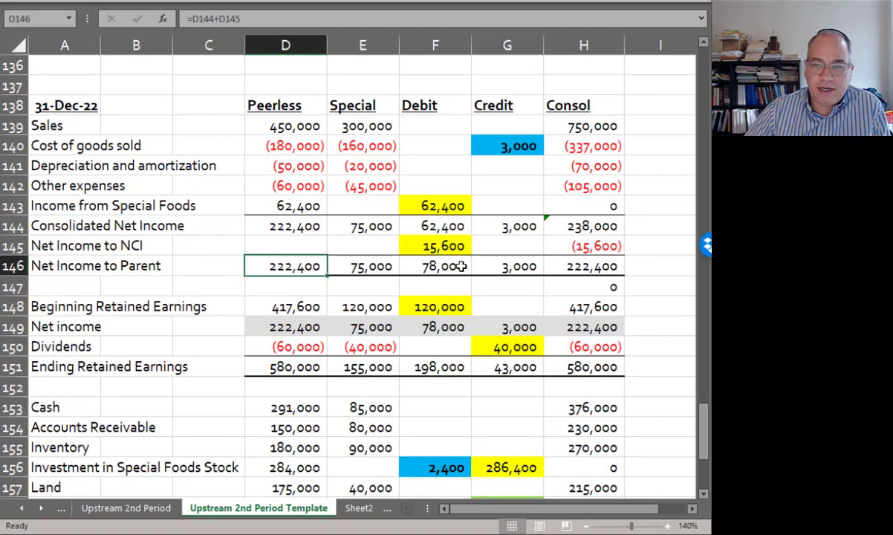
left_click(582, 274)
left_click(281, 365)
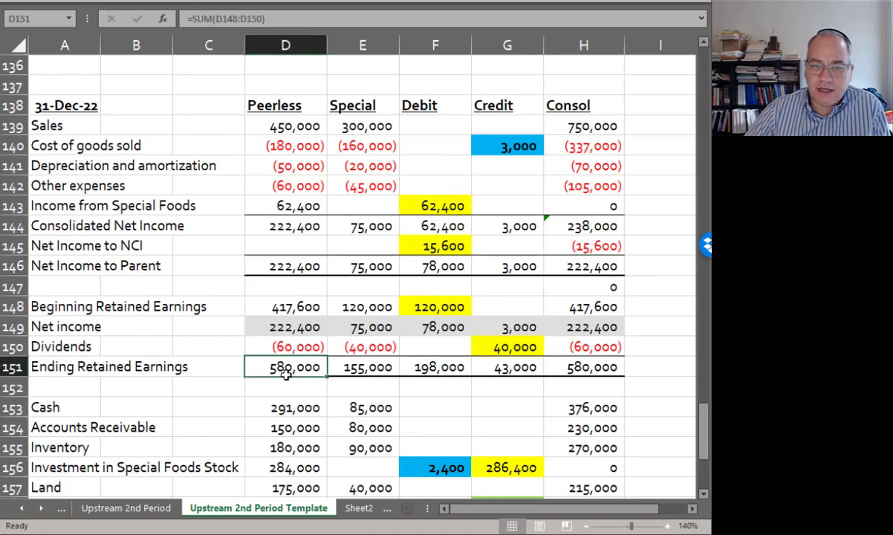
left_click(586, 366)
Step: Check the consolidated balance sheet totals in H160 and H167 against each other, and the debit total against the credit total in row 168
scroll(583, 363, "down", 4)
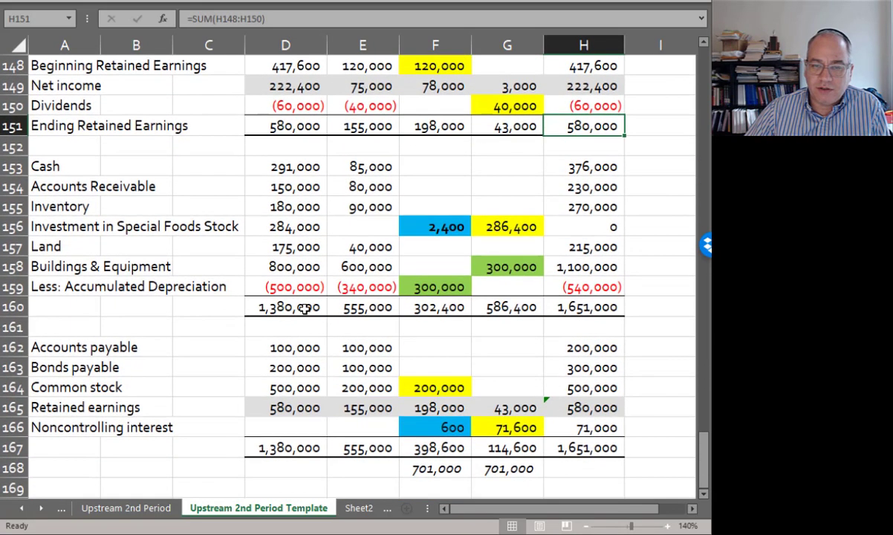
left_click(305, 308)
left_click(590, 307)
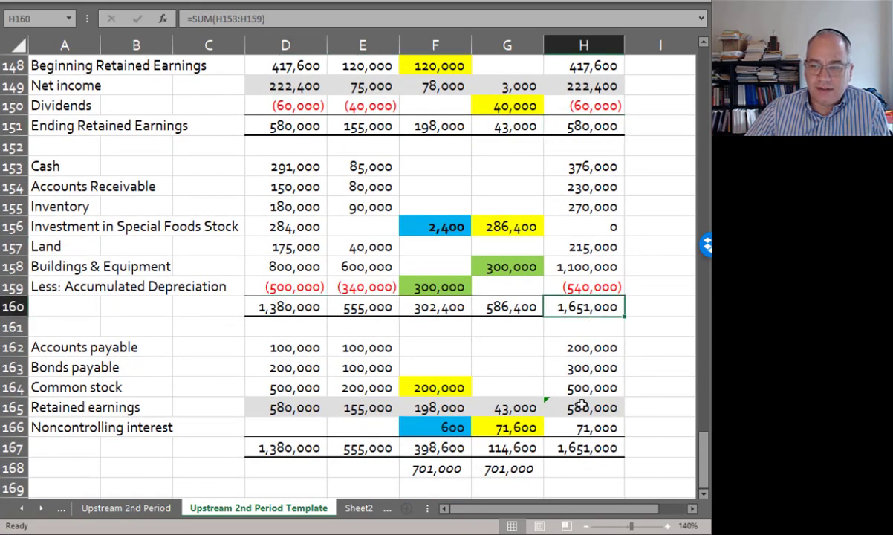
left_click(583, 446)
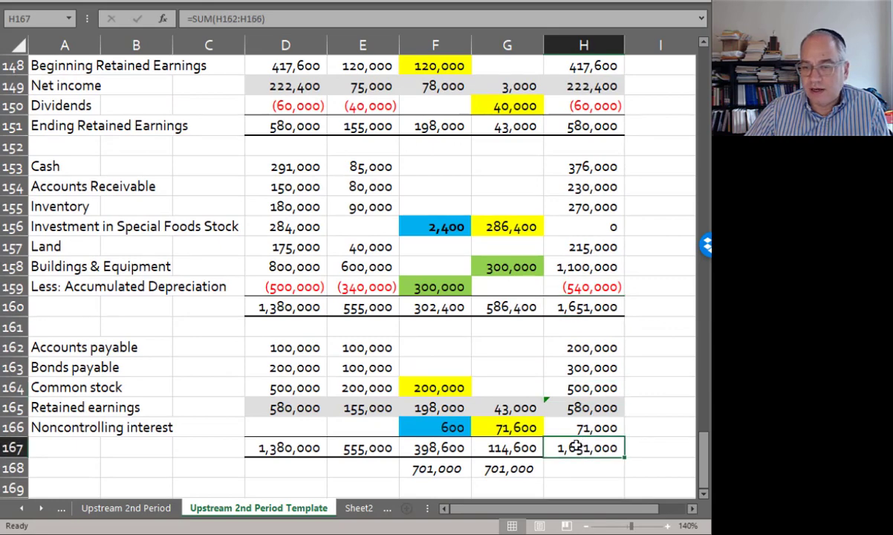
left_click(438, 469)
left_click(507, 469)
key("Return")
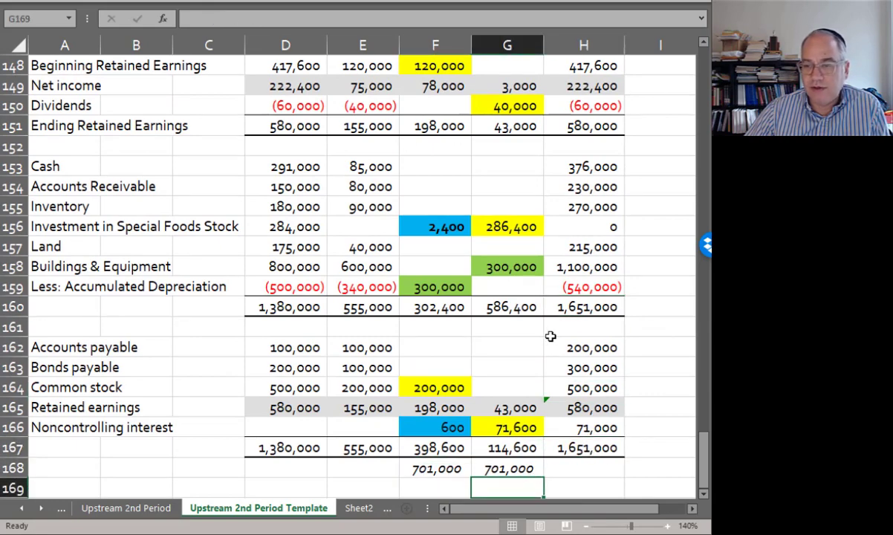
scroll(549, 337, "up", 3)
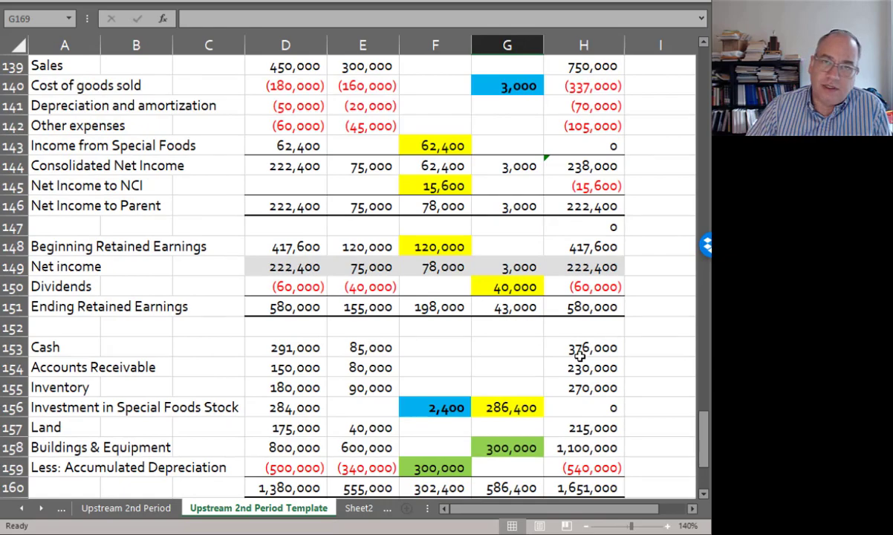